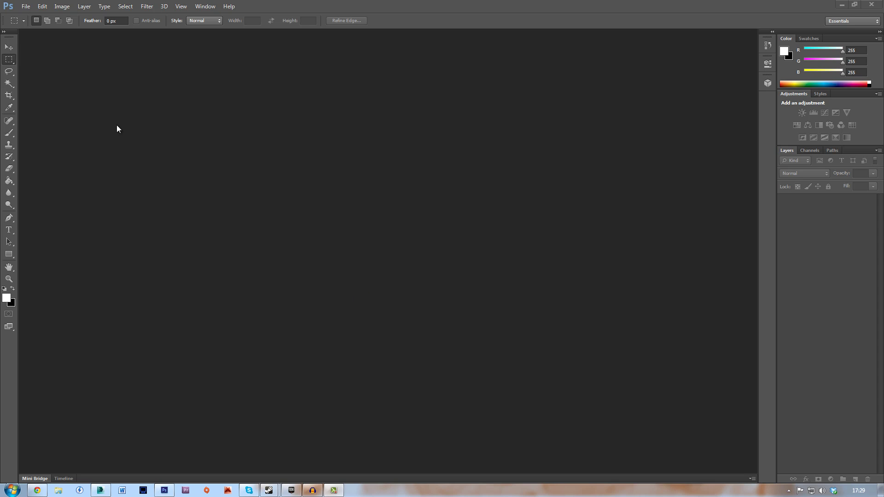
In the Open dialog, browse to Dropbox > Utes Remake > Texture Library.
click(26, 6)
click(28, 23)
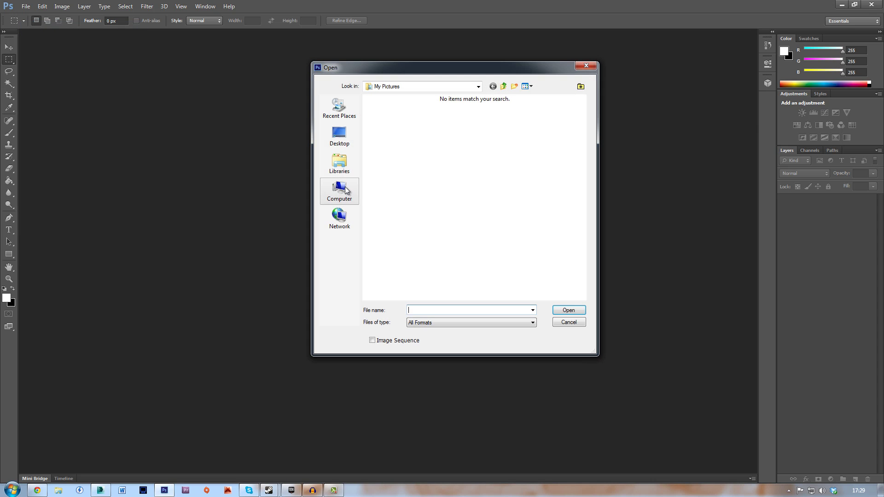
click(342, 144)
click(339, 165)
click(343, 146)
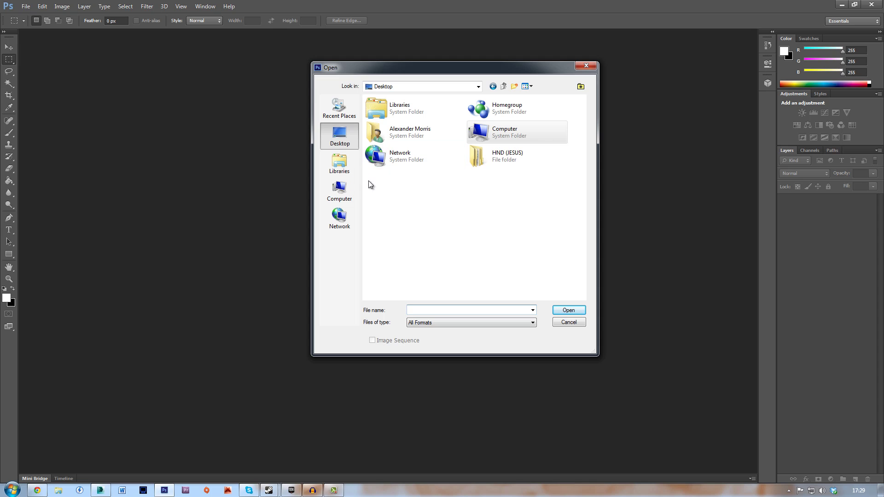
click(390, 138)
double_click(390, 138)
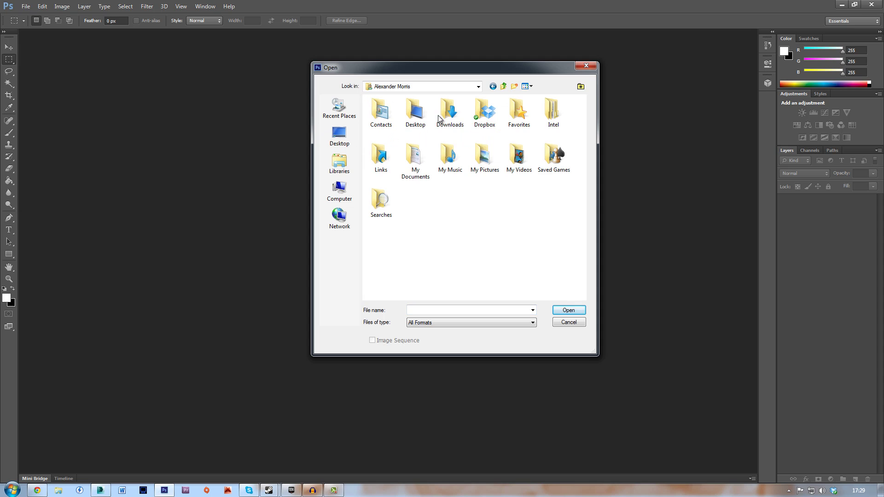
double_click(503, 128)
double_click(410, 129)
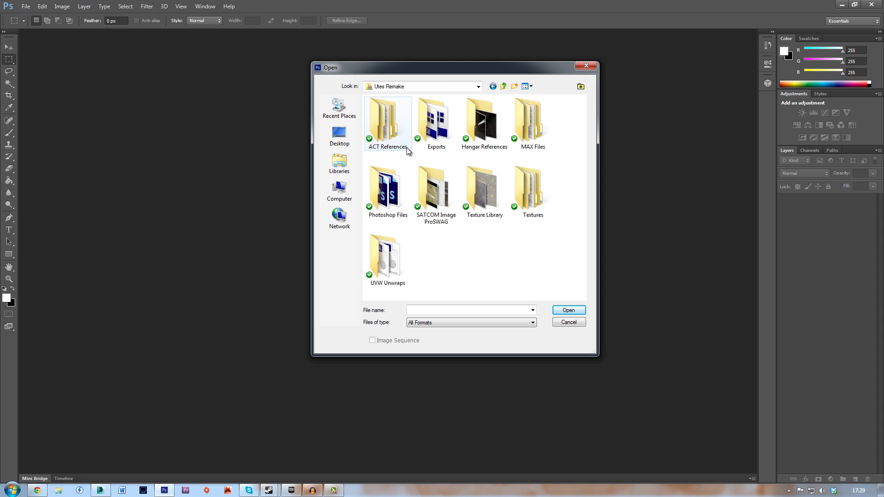
double_click(467, 190)
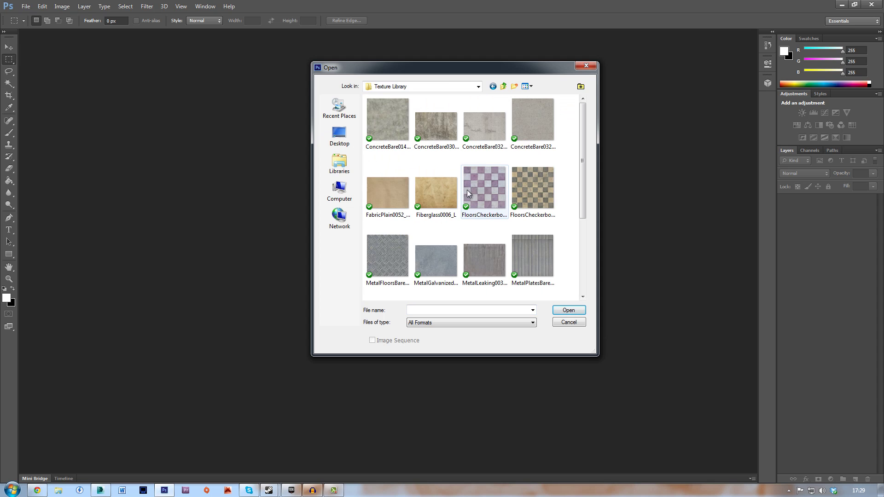
Select the checkerboard, diamond-plate and scratched-metal textures and open all three.
click(500, 217)
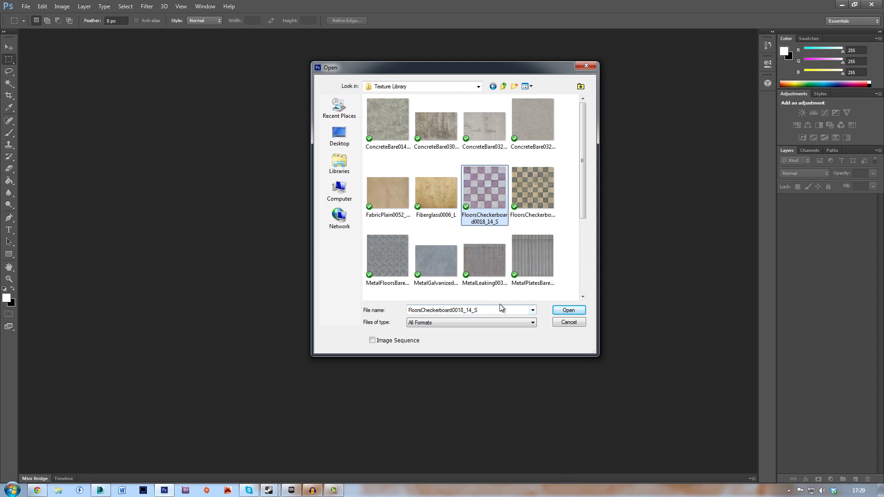
ctrl+click(392, 262)
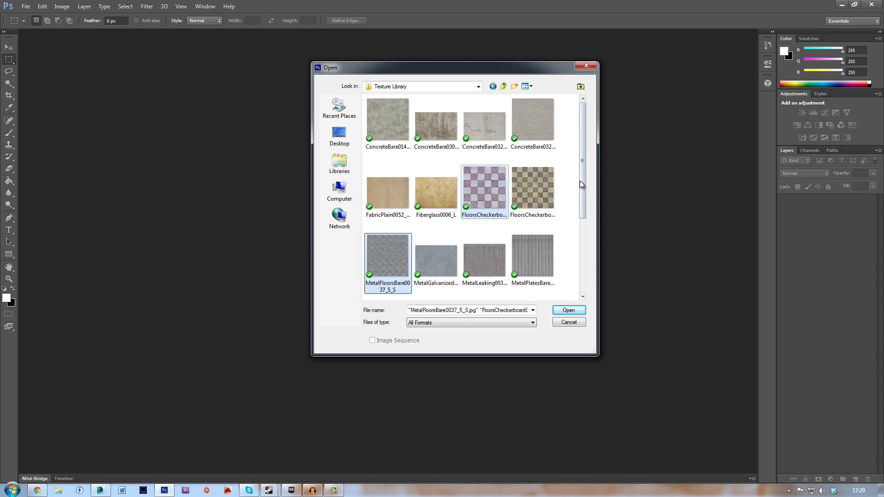
drag(579, 180, 436, 250)
ctrl+click(385, 277)
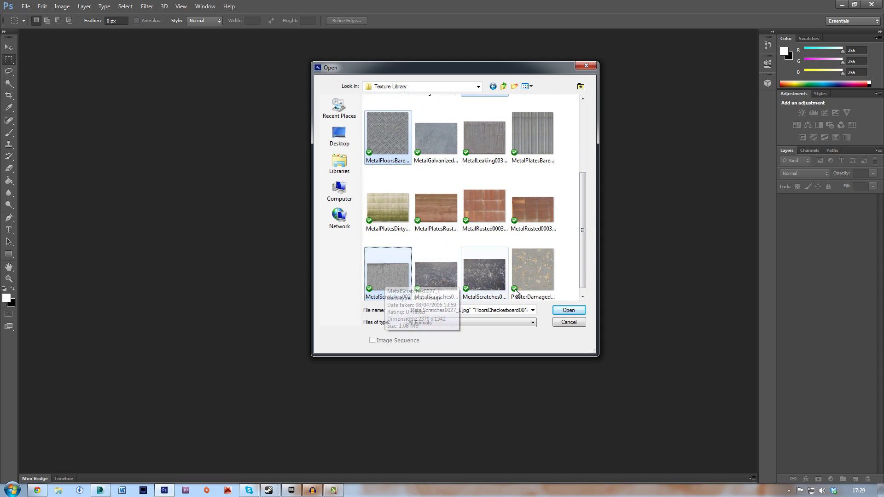
click(569, 310)
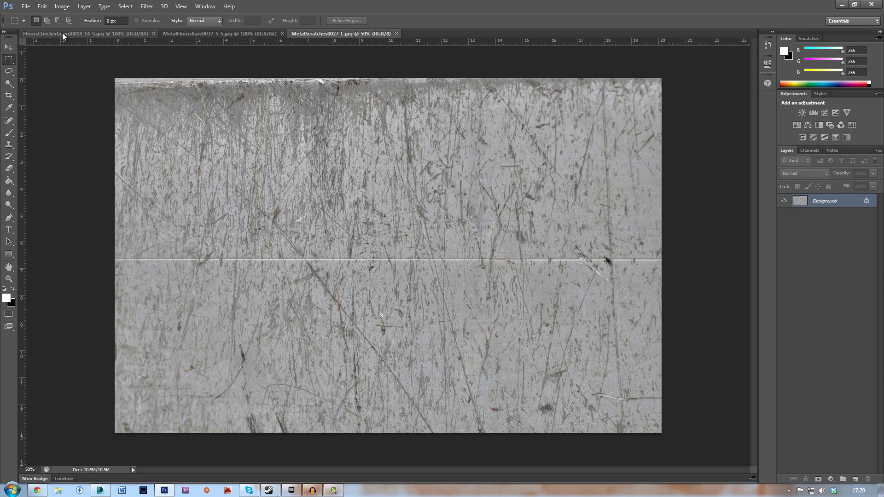
Resize the checkerboard texture to 512 × 512 pixels.
click(63, 34)
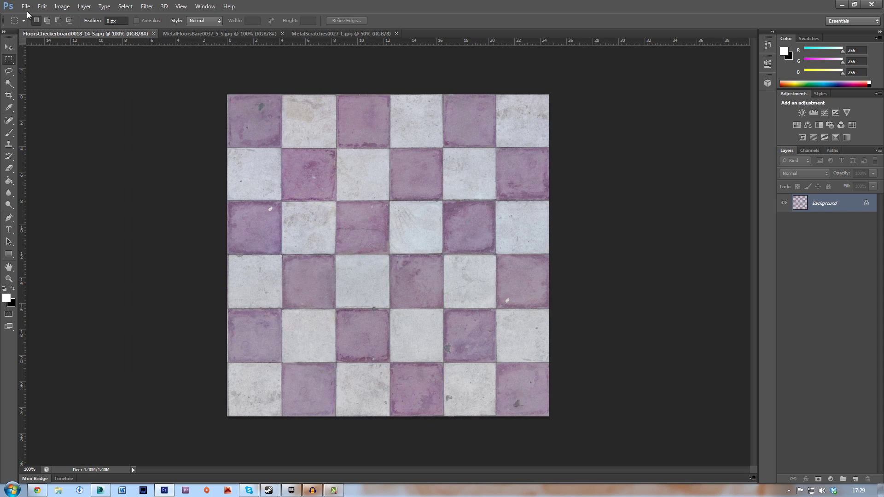
click(62, 6)
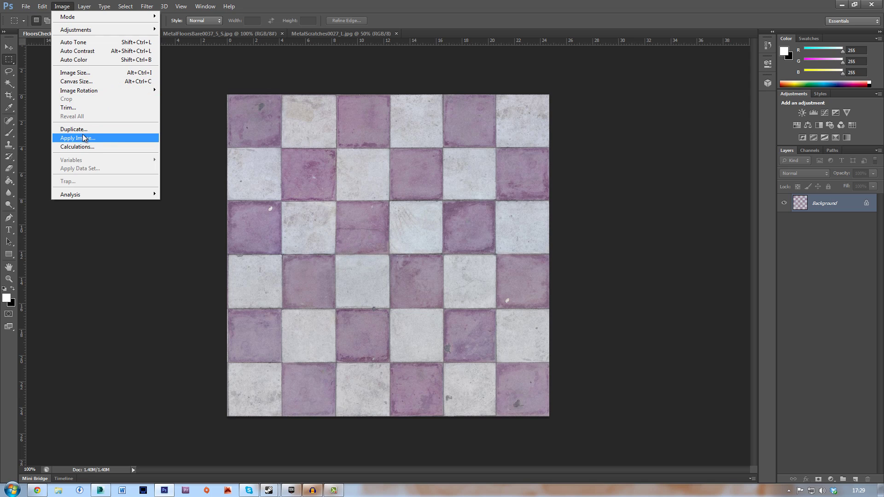
click(76, 72)
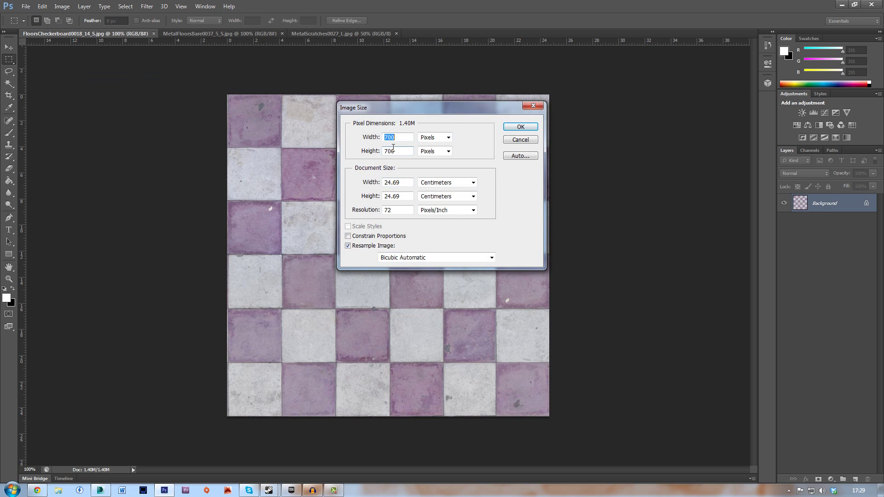
text(512512)
click(519, 128)
Resize the diamond-plate texture to 512 × 512 pixels, after abandoning a save.
click(217, 33)
click(25, 6)
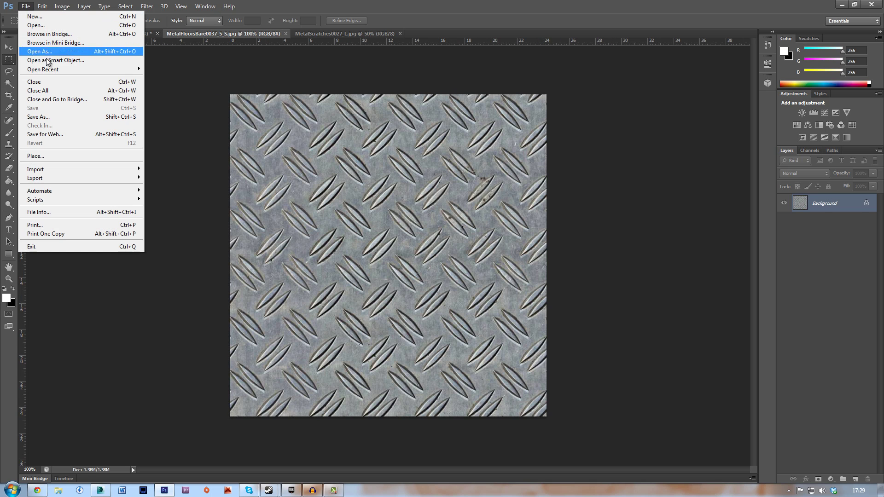
click(51, 117)
click(575, 251)
click(61, 7)
click(69, 73)
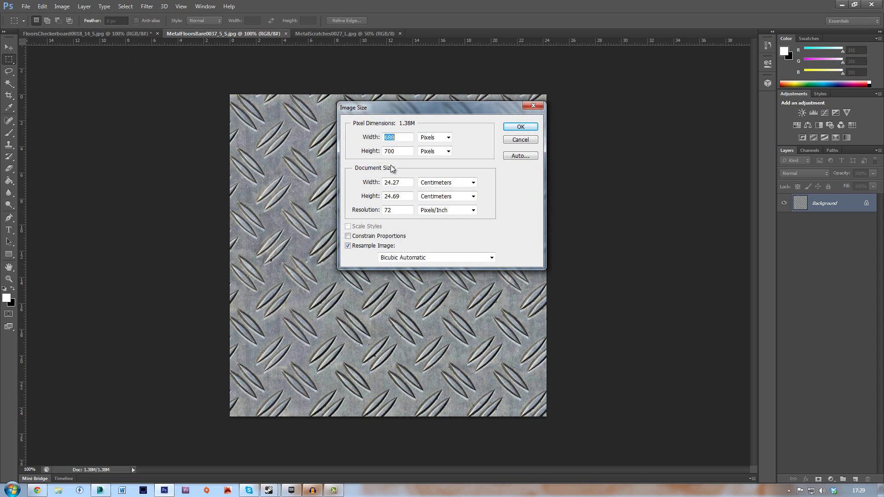
text(512)
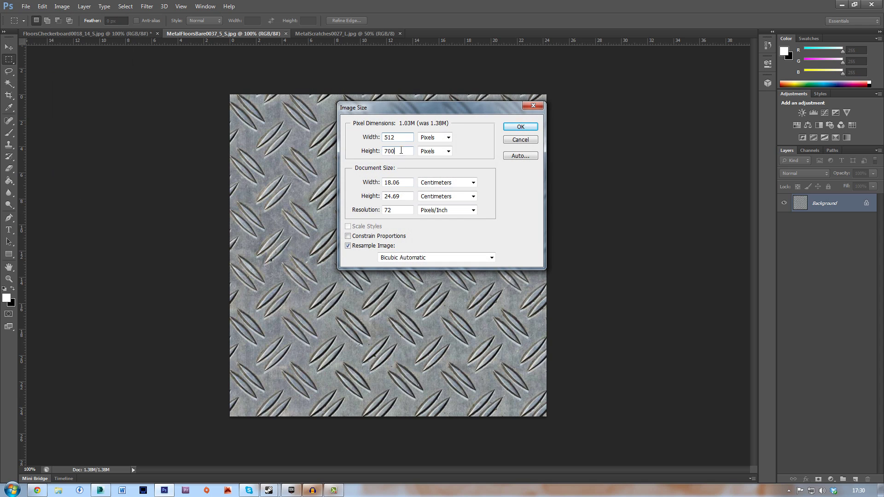
text(512)
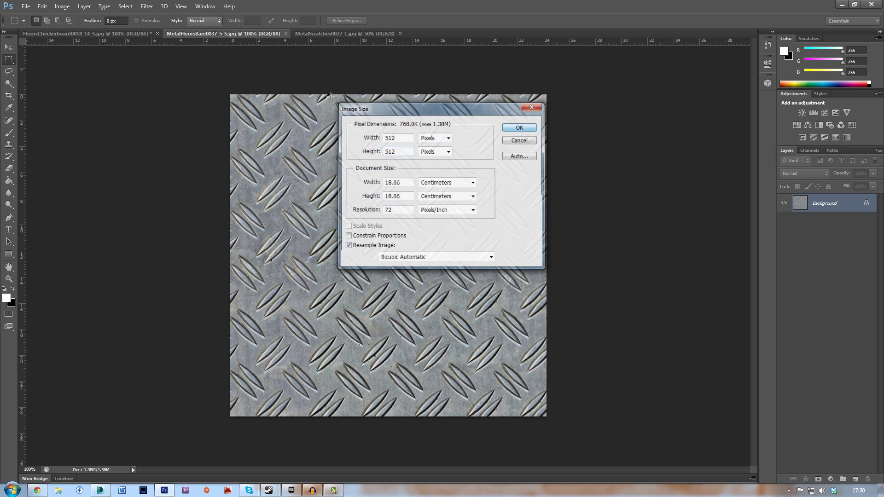
click(520, 126)
Resize the scratched-metal texture to 512 × 512 pixels.
click(348, 34)
click(62, 7)
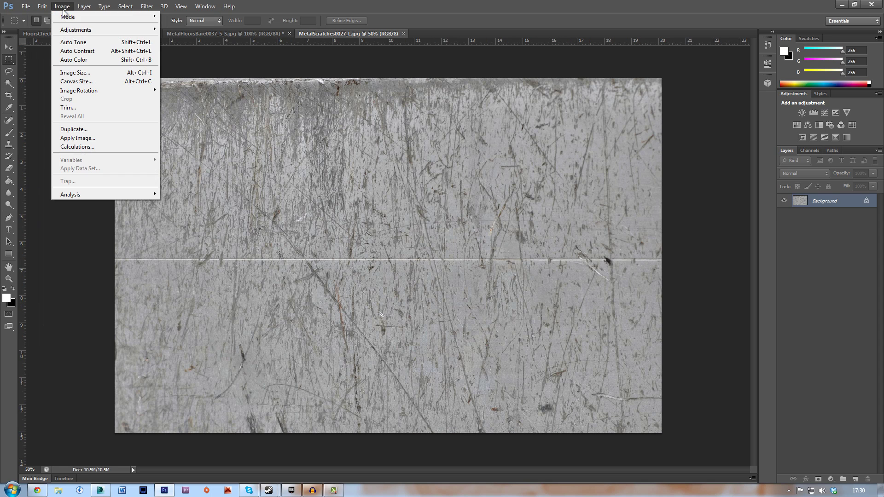
click(95, 74)
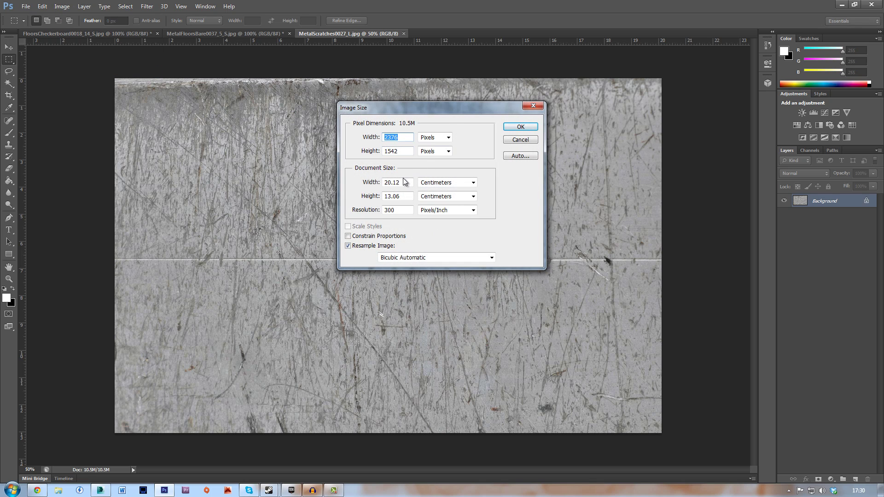
text(512)
key(Tab)
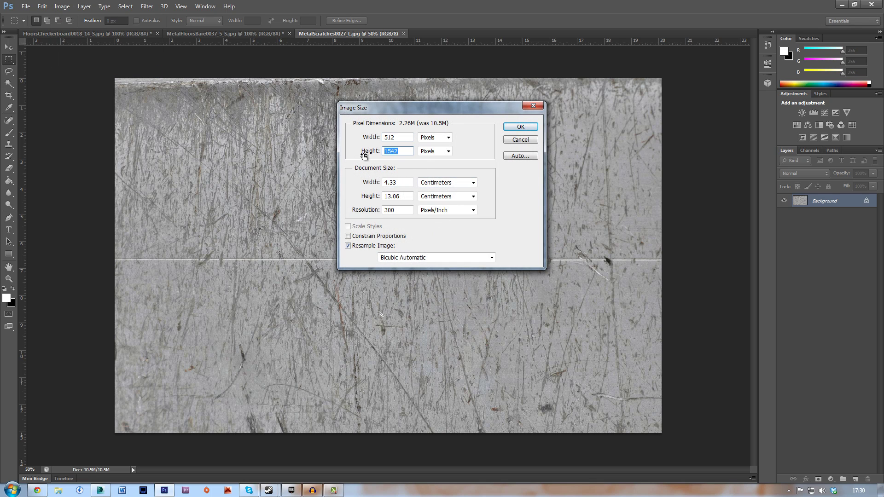
text(512)
click(519, 128)
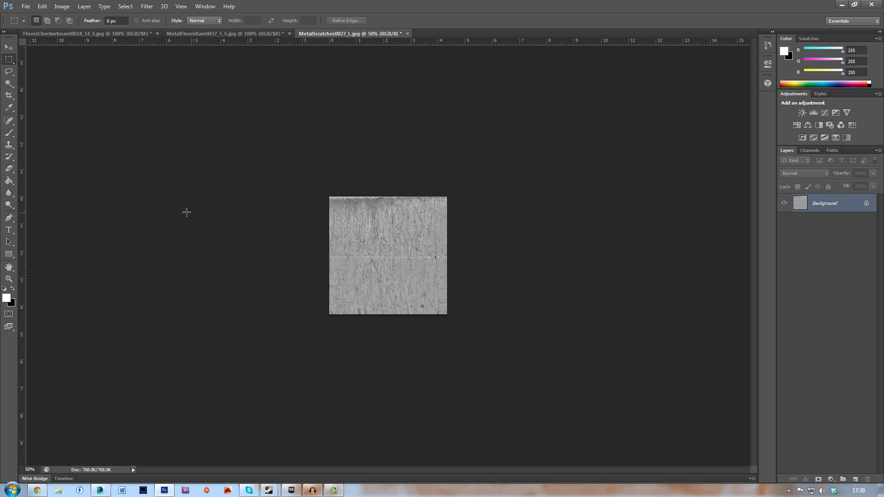
Save the checkerboard to the Desktop as Texture1.tga at 32 bits per pixel.
click(115, 33)
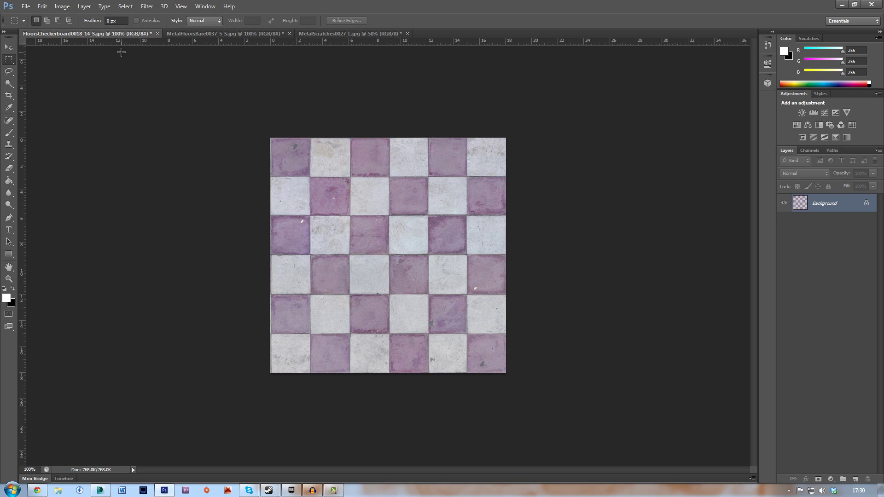
click(26, 7)
click(67, 117)
click(332, 141)
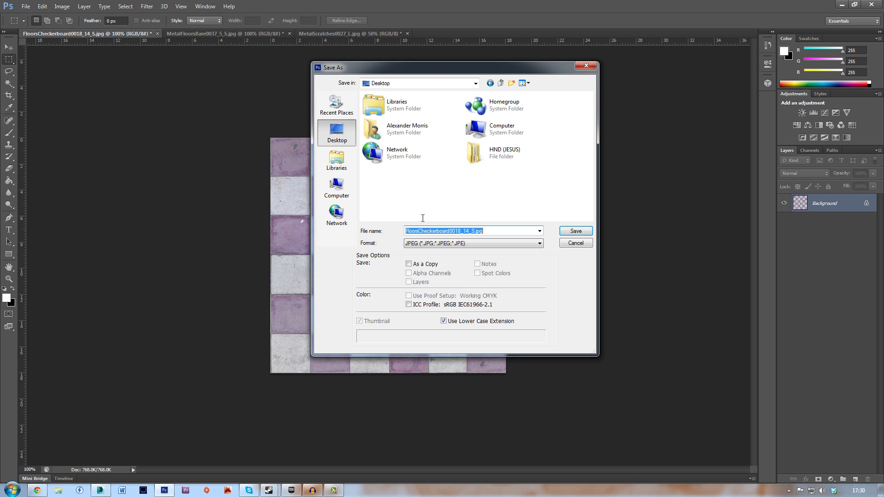
click(486, 243)
click(460, 383)
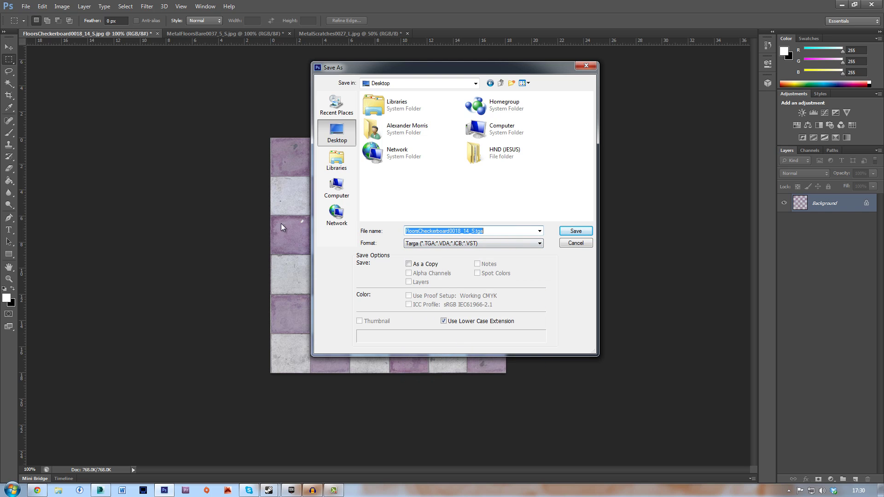
text(Texture1)
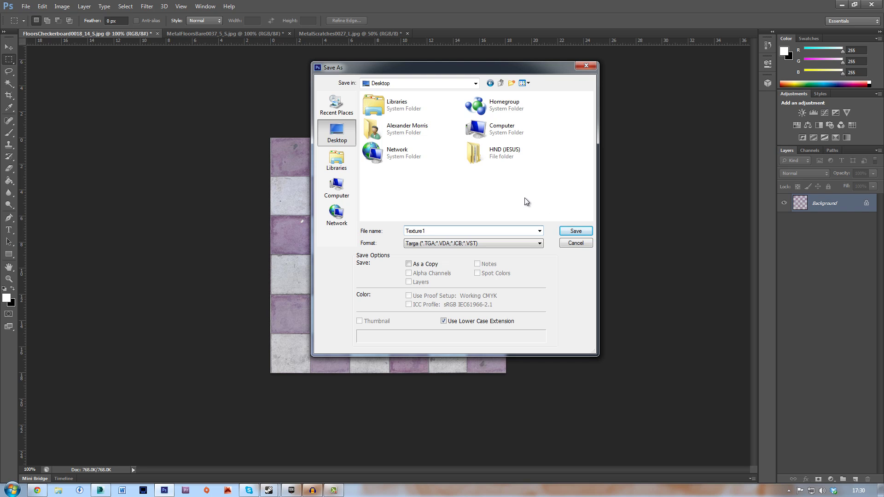
click(576, 231)
click(432, 183)
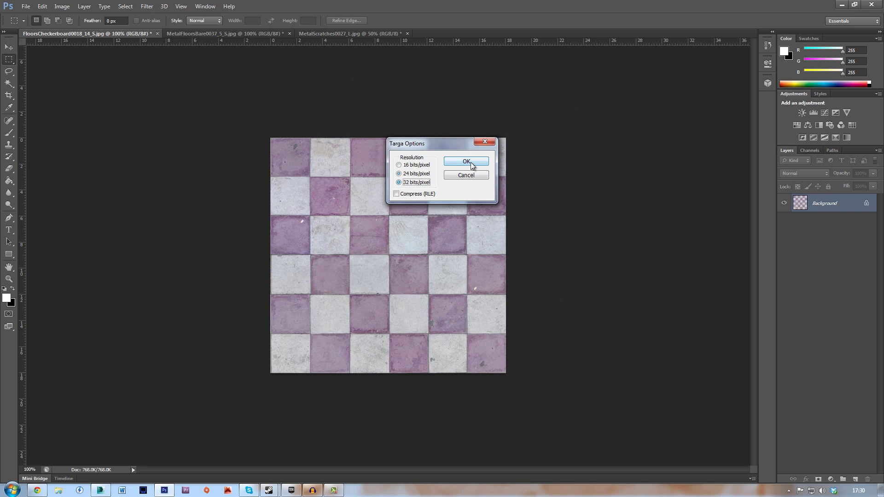
click(466, 161)
Start saving the diamond plate as a Targa, then cancel the Targa options.
click(156, 33)
click(25, 6)
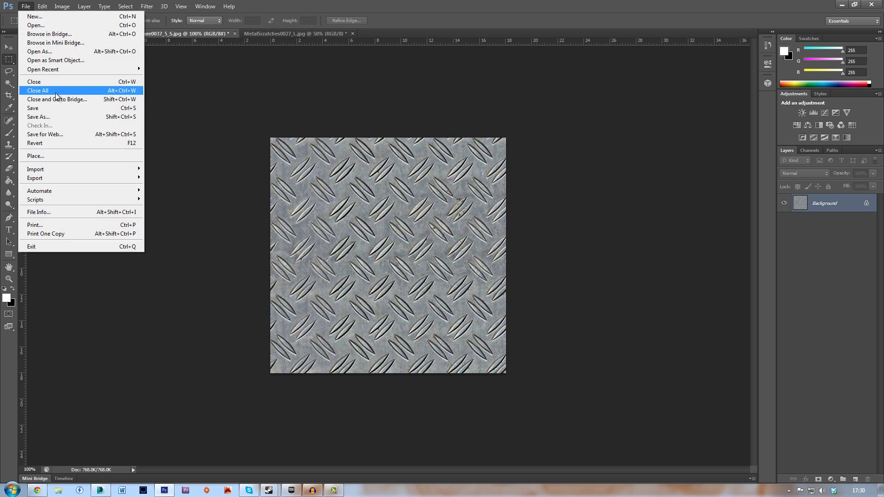
click(55, 117)
click(473, 243)
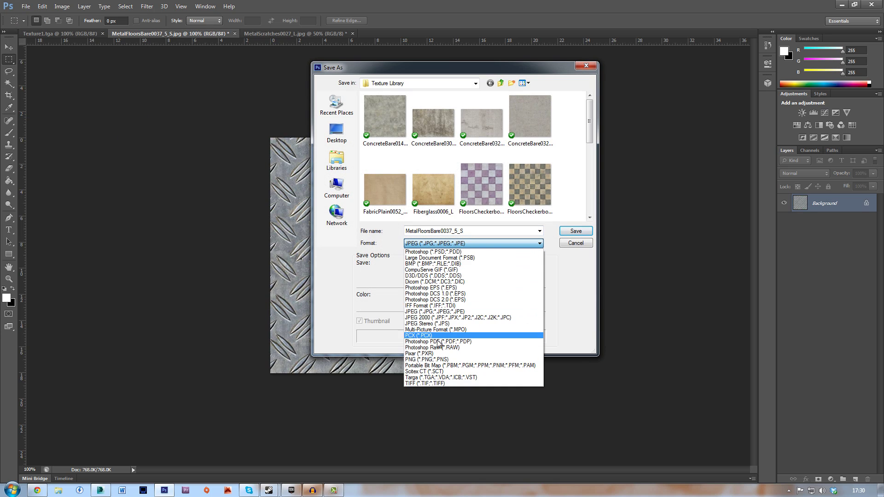
click(441, 377)
double_click(477, 232)
text(Texture2)
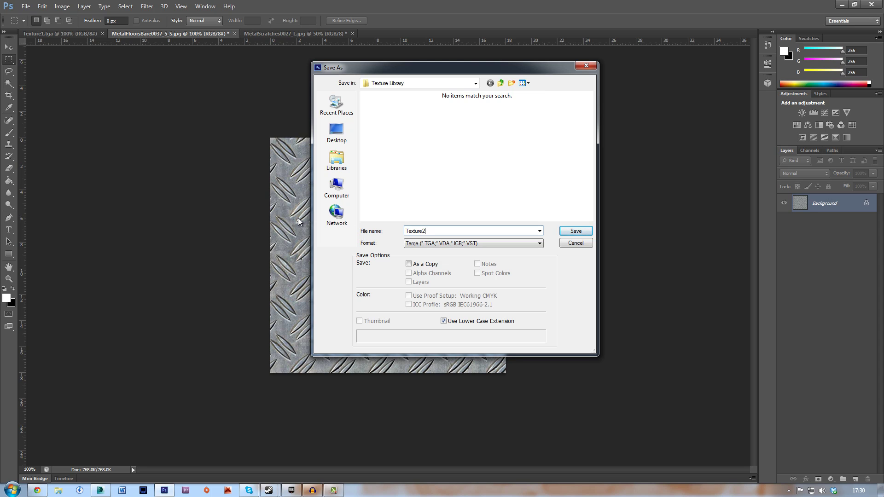
key(Return)
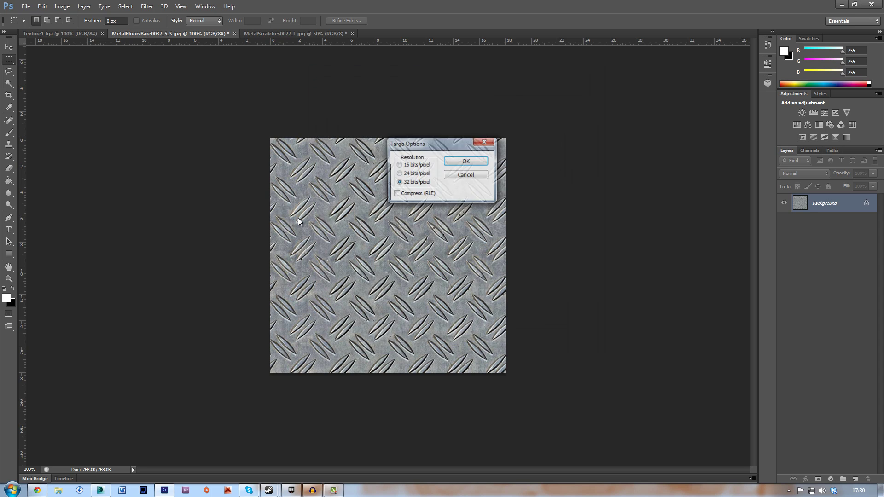
click(479, 177)
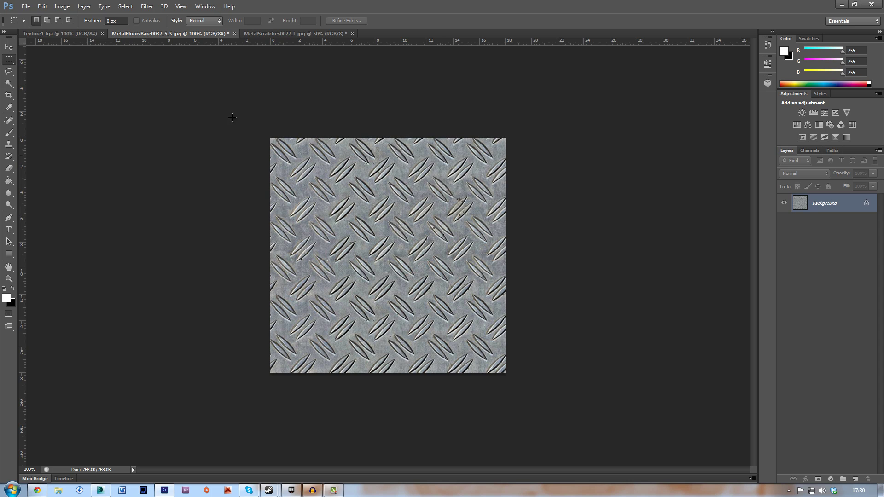
Save the diamond-plate image to the Desktop as Texture2.tga.
click(26, 6)
click(39, 117)
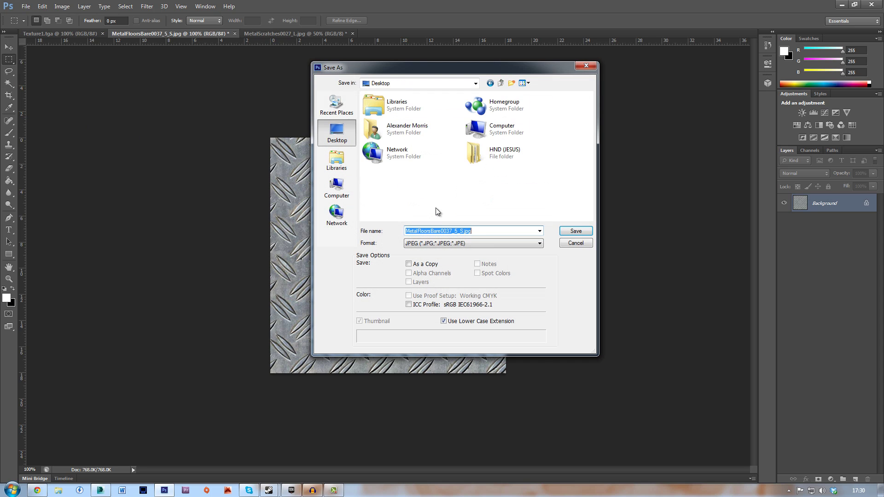
click(478, 243)
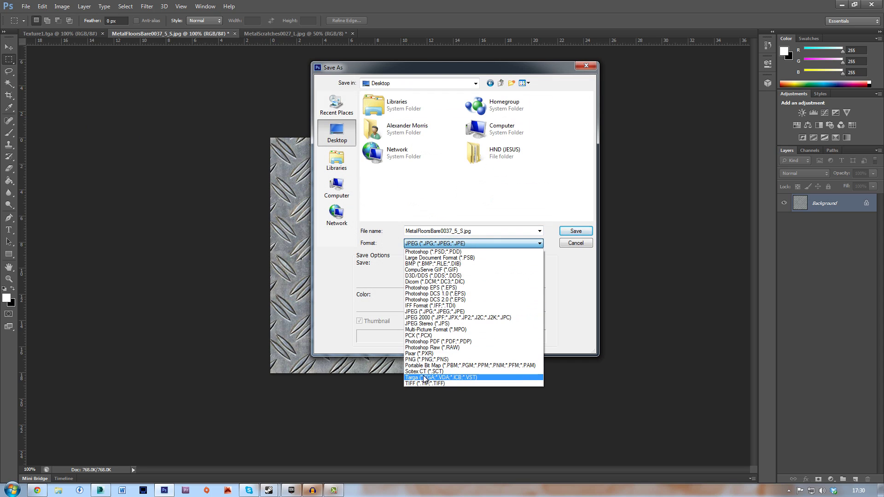
click(479, 380)
click(391, 177)
double_click(455, 230)
key(Return)
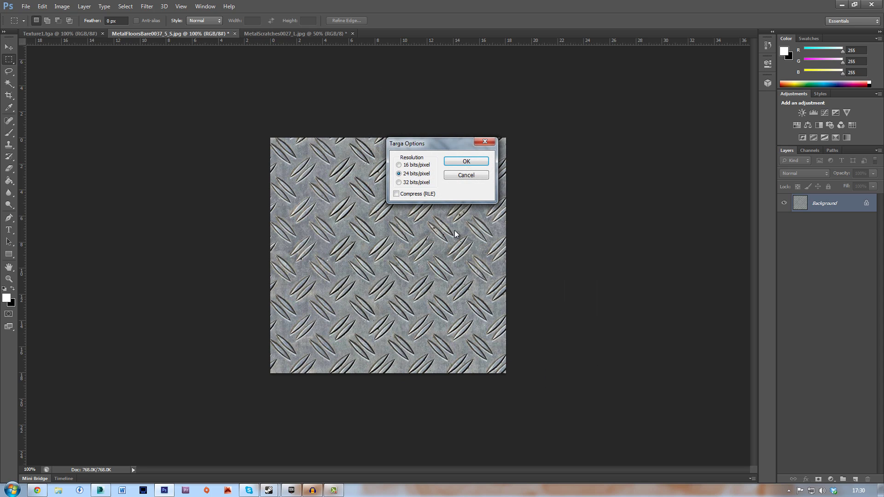
click(464, 162)
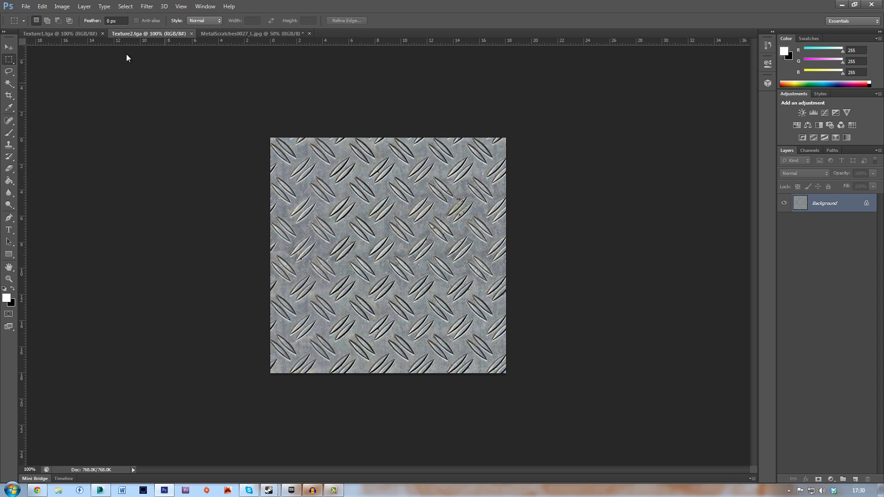
Save the scratched-metal image to the Desktop as Texture3.tga, then switch to 3ds Max.
click(237, 34)
click(25, 6)
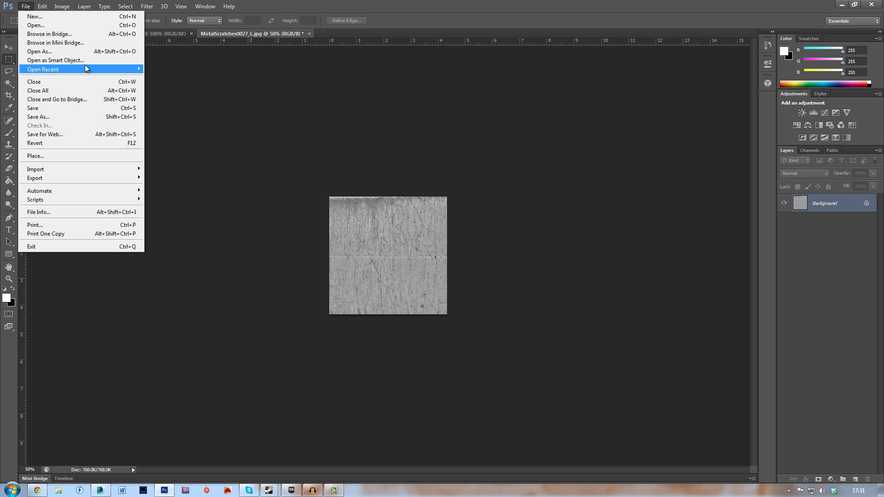
click(60, 119)
click(473, 243)
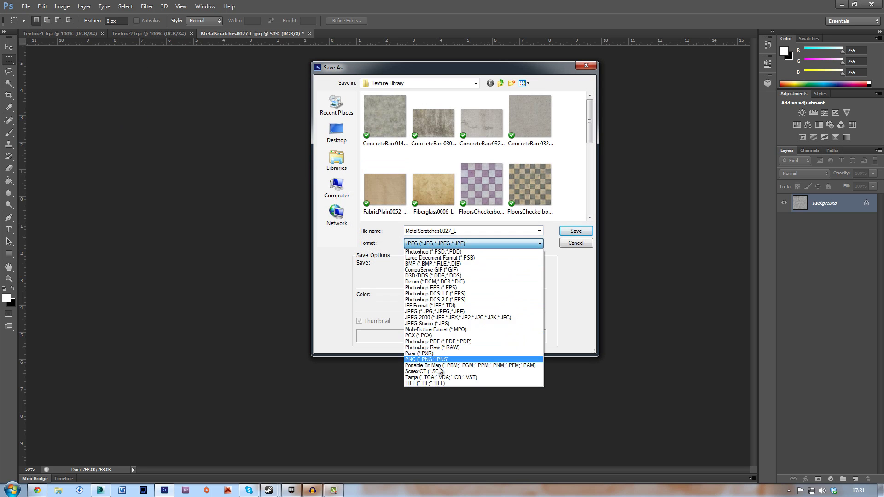
click(432, 378)
click(336, 131)
click(400, 177)
click(440, 231)
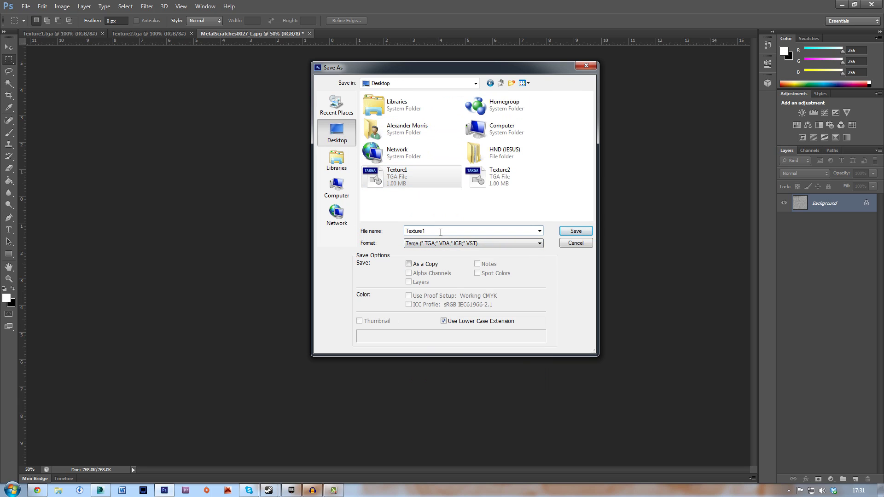
key(Return)
click(466, 160)
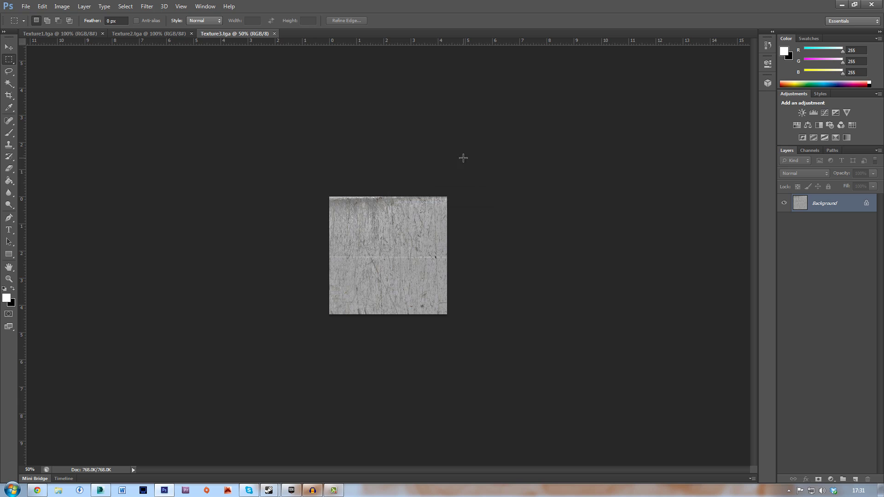
click(842, 5)
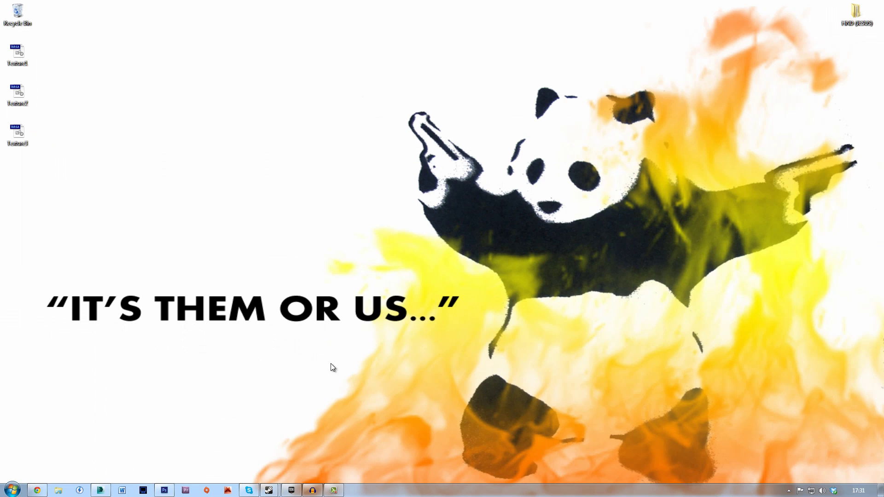
click(100, 489)
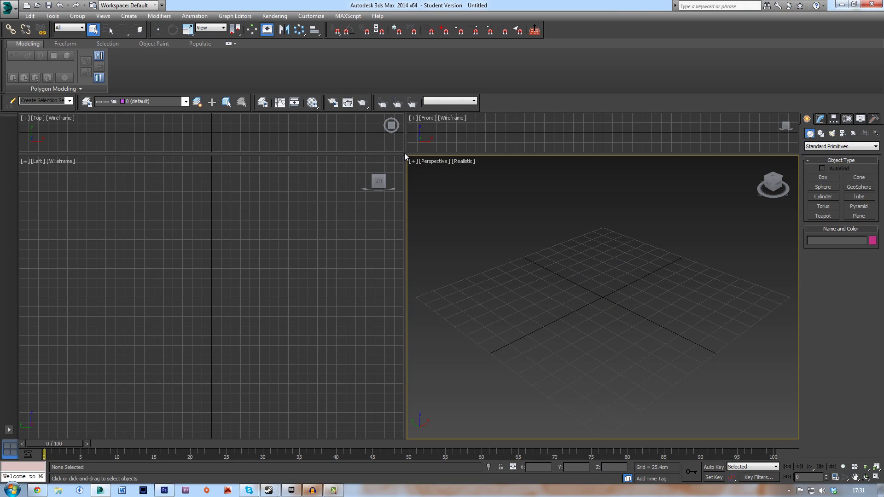
Draw a box in the enlarged Perspective viewport, lengthening it to about 116.588 cm.
drag(404, 154, 250, 163)
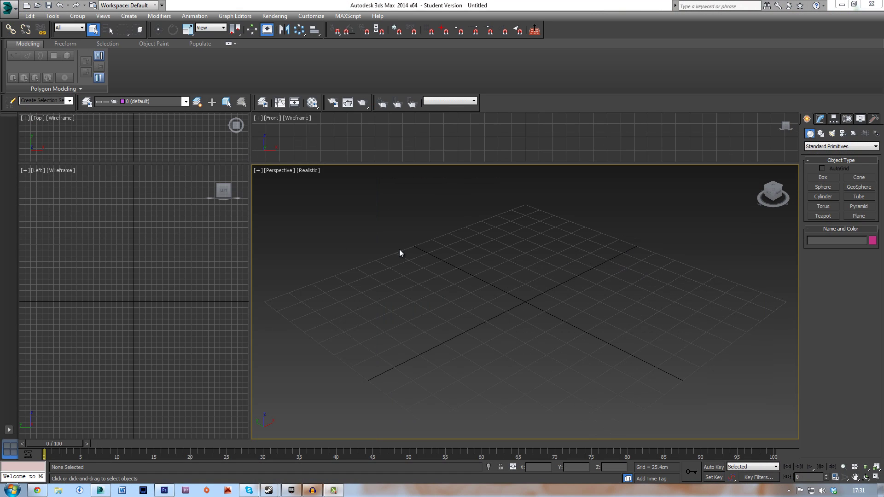
click(822, 176)
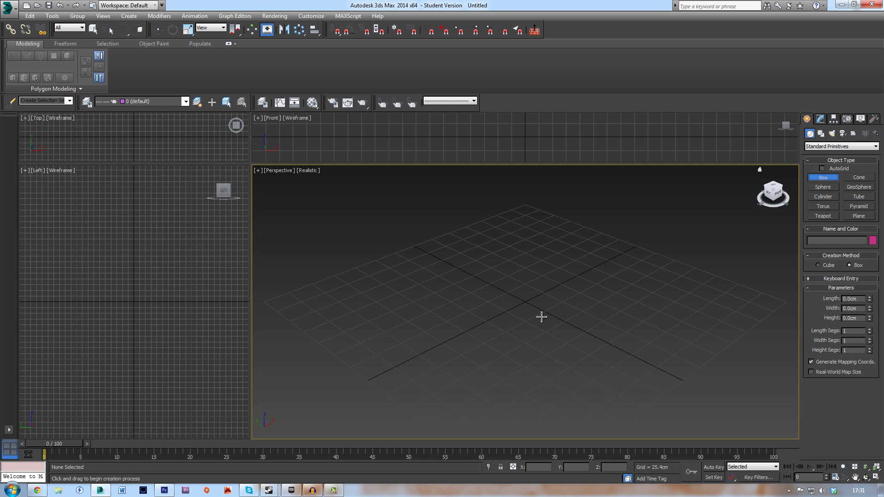
drag(462, 328, 635, 321)
middle_drag(553, 324, 483, 322)
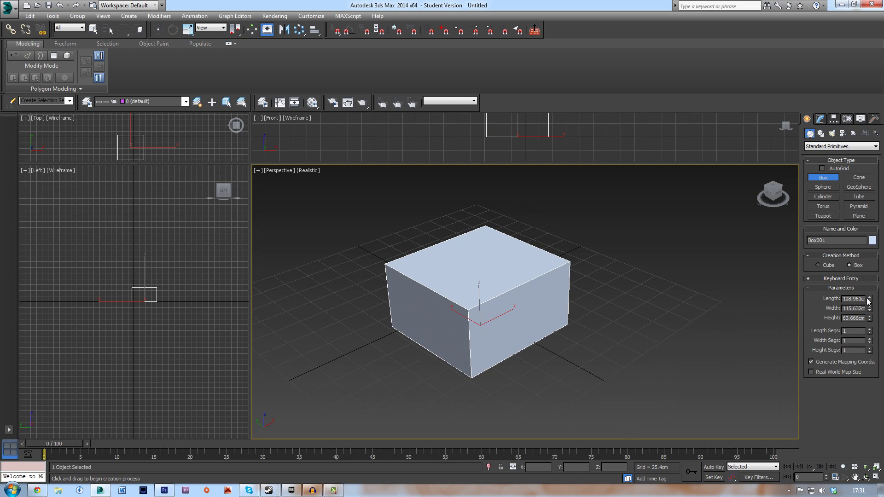
drag(867, 300, 869, 304)
scroll(548, 249, down, 4)
scroll(557, 273, up, 3)
middle_drag(557, 273, 522, 283)
Convert the box to an Editable Poly and enter Polygon sub-object mode.
right_click(504, 287)
right_click(504, 288)
mouse_move(530, 372)
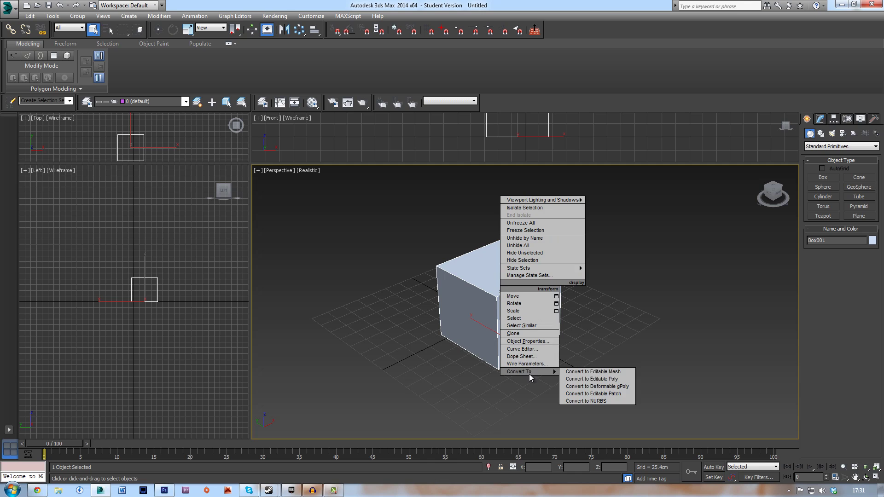
click(581, 382)
click(849, 248)
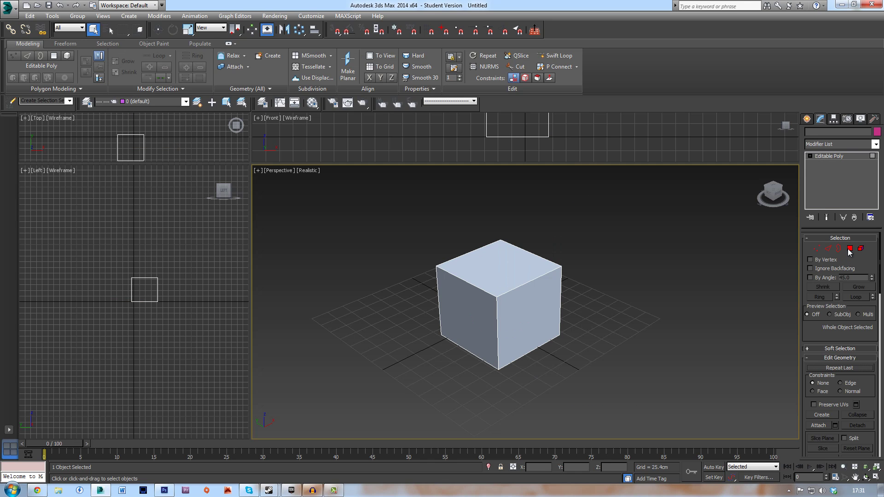
Extrude the box's top face upward twice, 41.368 cm each time.
scroll(558, 300, down, 3)
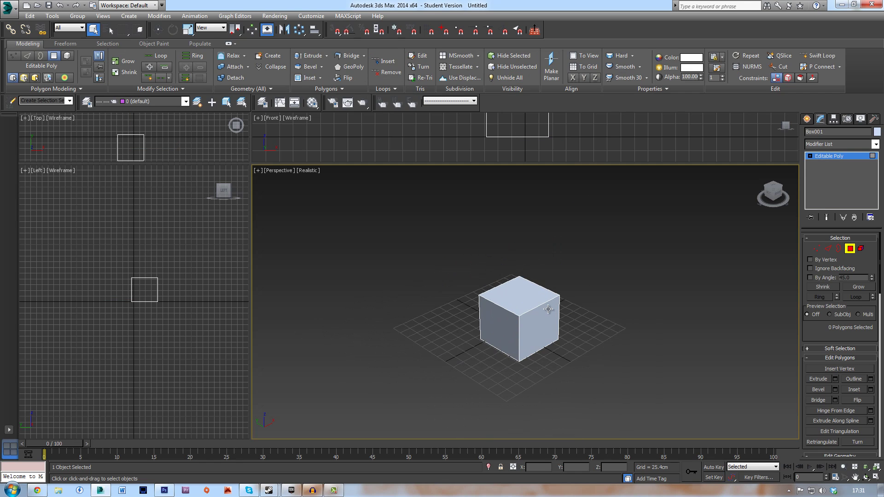
scroll(553, 307, up, 3)
click(534, 281)
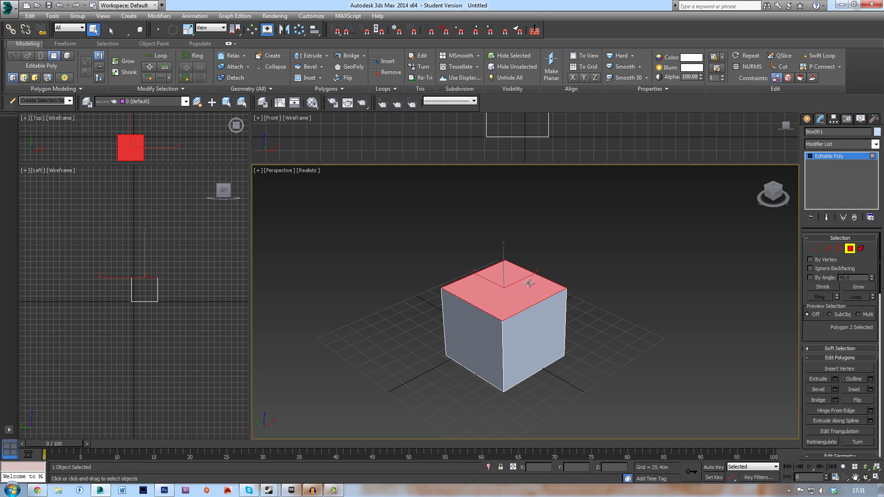
click(833, 377)
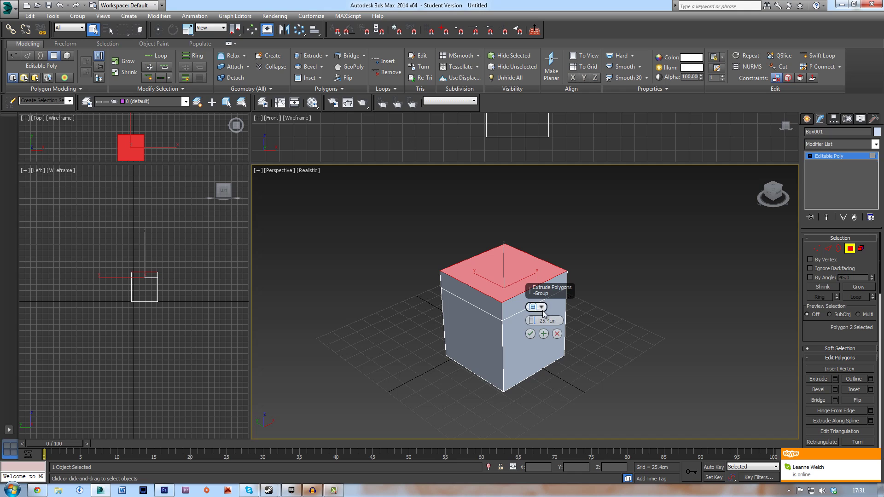
drag(532, 321, 544, 245)
click(529, 332)
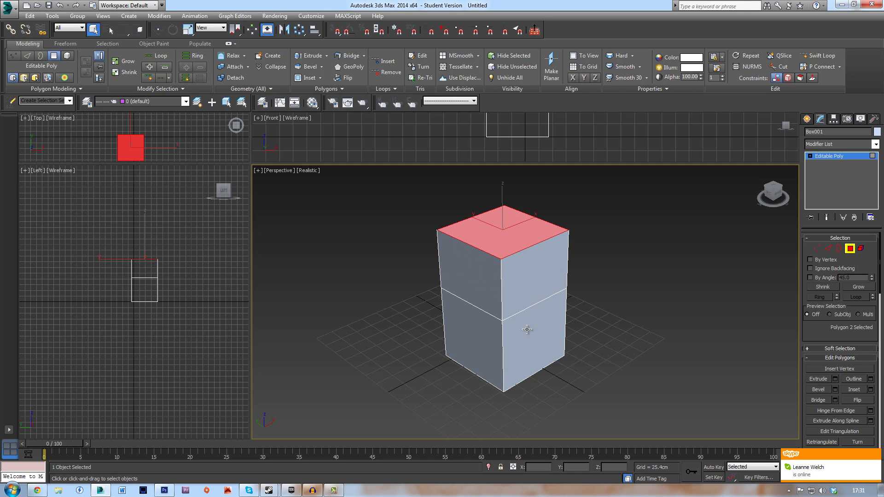
click(834, 378)
click(529, 332)
Enlarge the Perspective viewport and orbit to inspect the three-section column from above.
alt+middle_drag(516, 284, 554, 278)
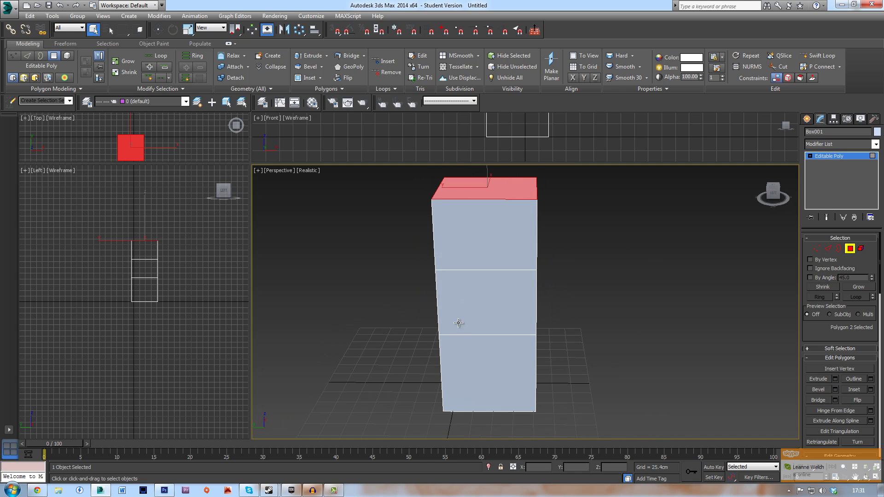
alt+middle_drag(456, 335, 556, 274)
drag(249, 164, 222, 127)
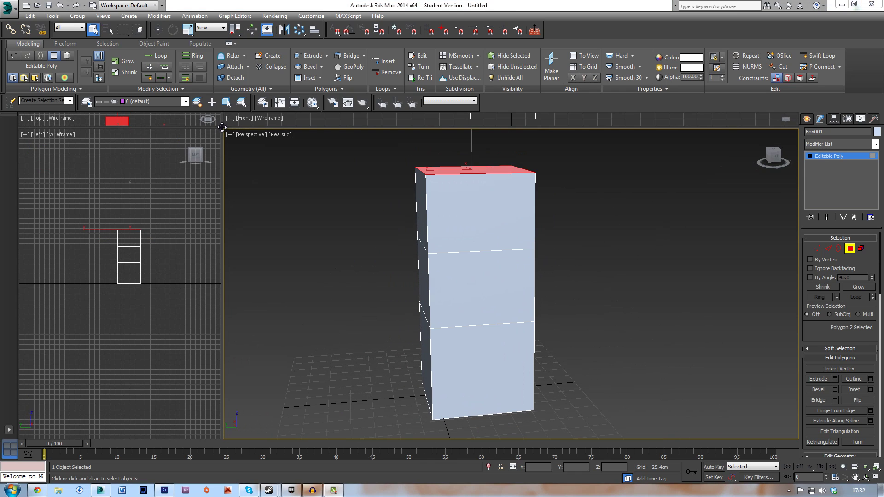
alt+middle_drag(396, 230, 552, 235)
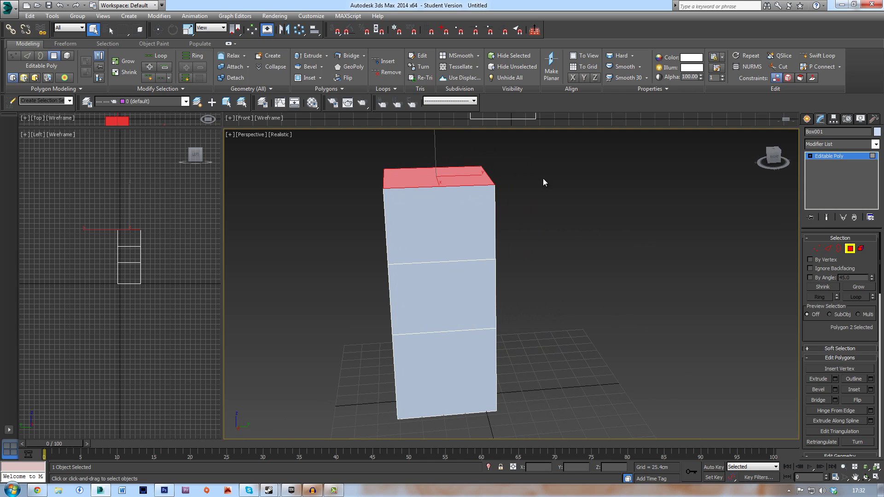
Change the first slot's material to Multi/Sub-Object in the Material Editor, discarding the old material.
click(312, 102)
drag(212, 60, 136, 53)
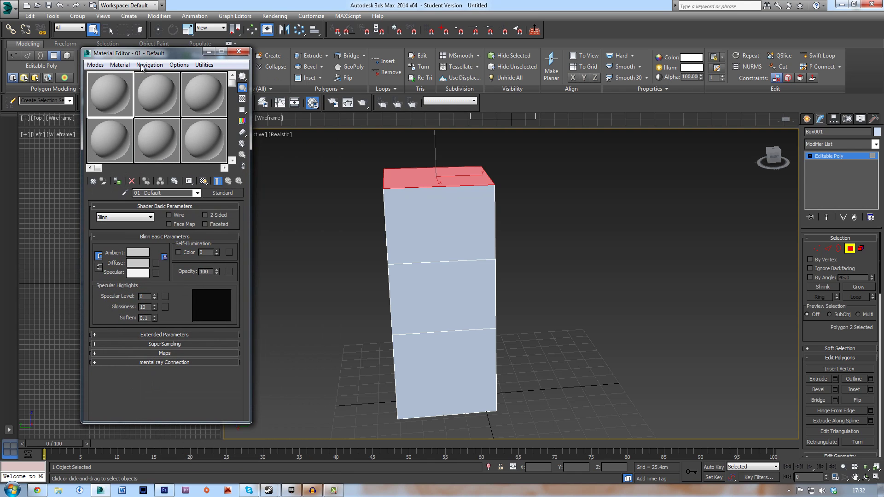
click(150, 104)
click(120, 96)
click(224, 194)
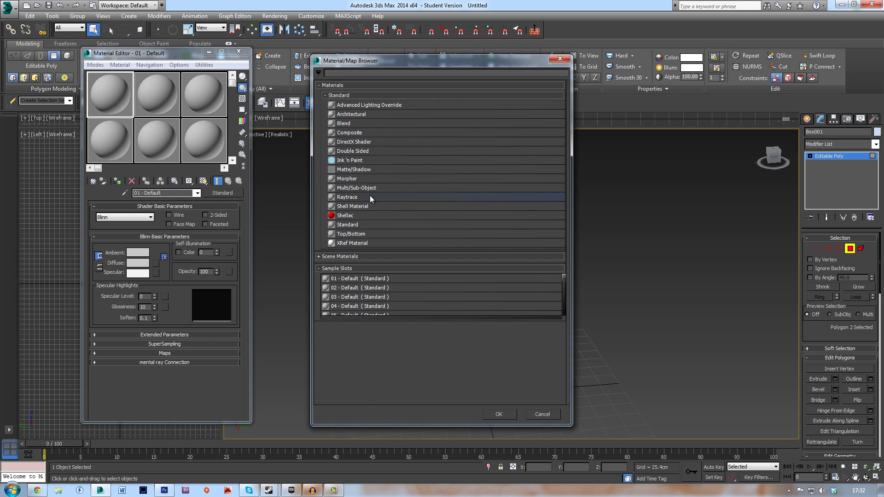
double_click(367, 187)
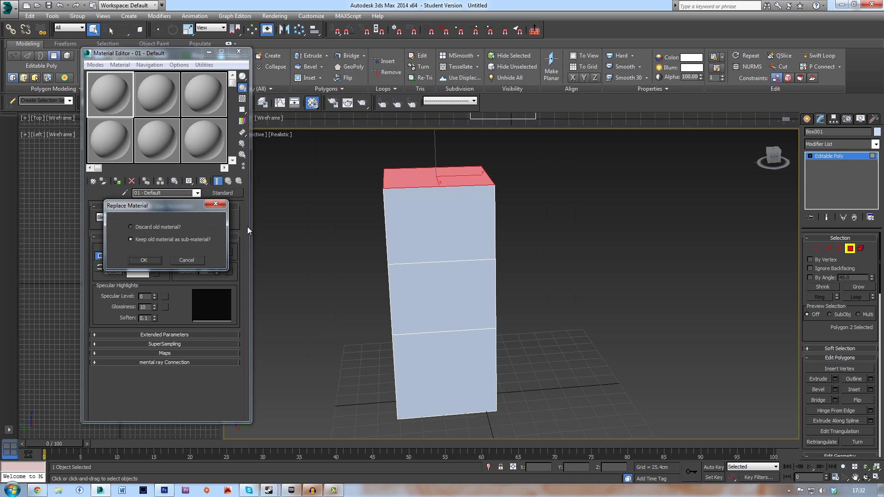
click(144, 228)
click(152, 260)
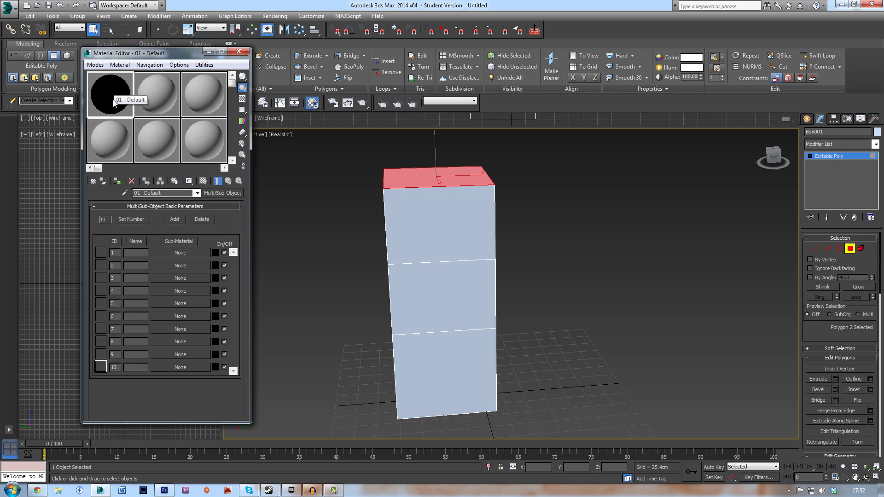
Set the number of sub-materials to 3.
click(128, 219)
drag(179, 208, 412, 225)
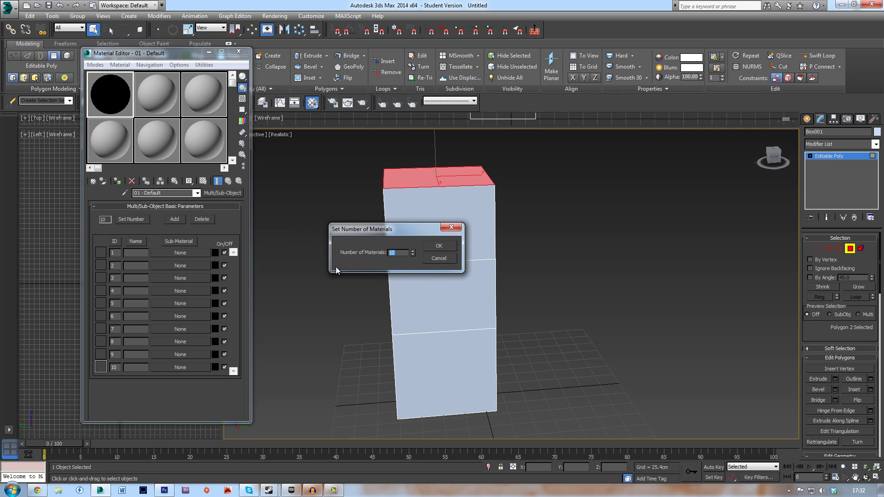
click(439, 246)
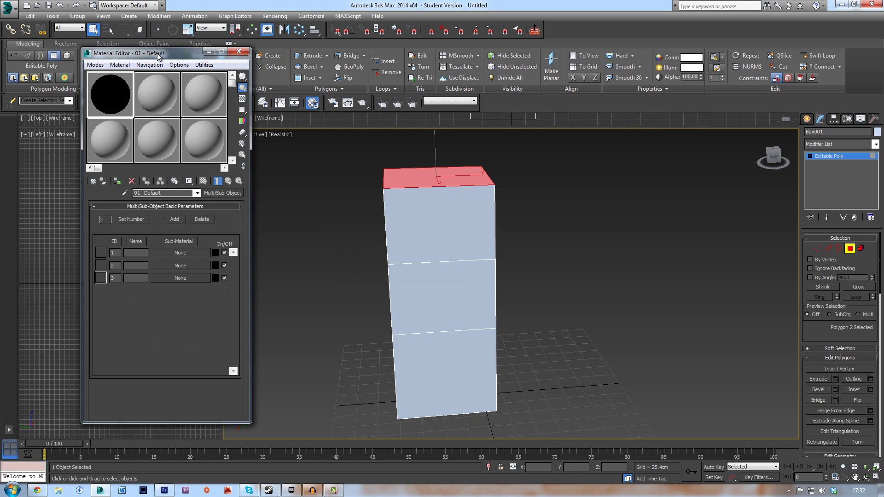
Make sub-material 1 a Standard material and return to the parent Multi/Sub-Object material.
drag(161, 58, 139, 58)
middle_drag(359, 202, 368, 221)
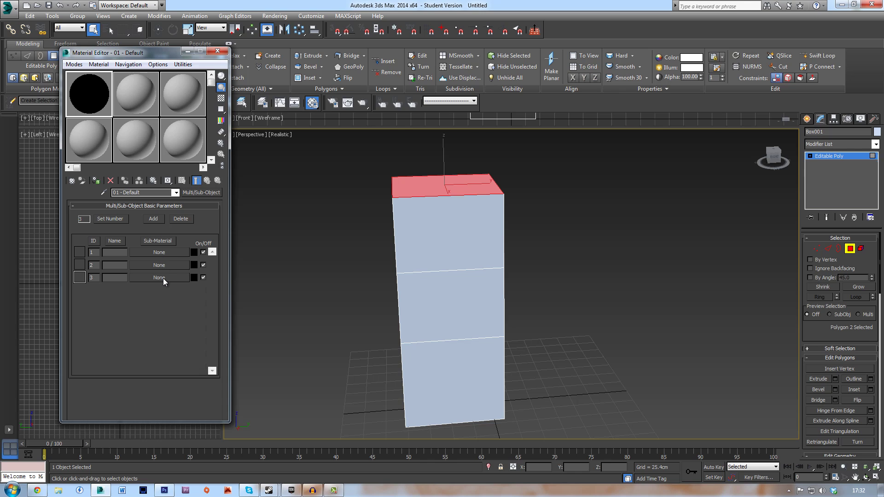
click(164, 252)
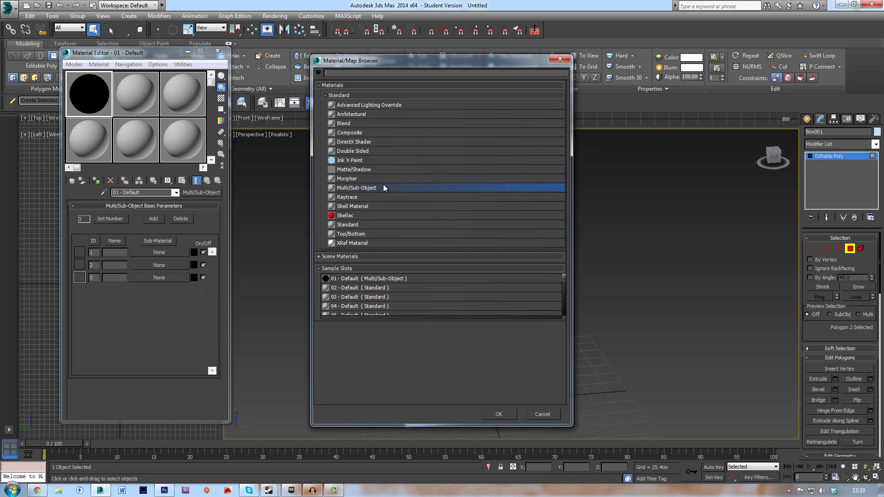
double_click(363, 225)
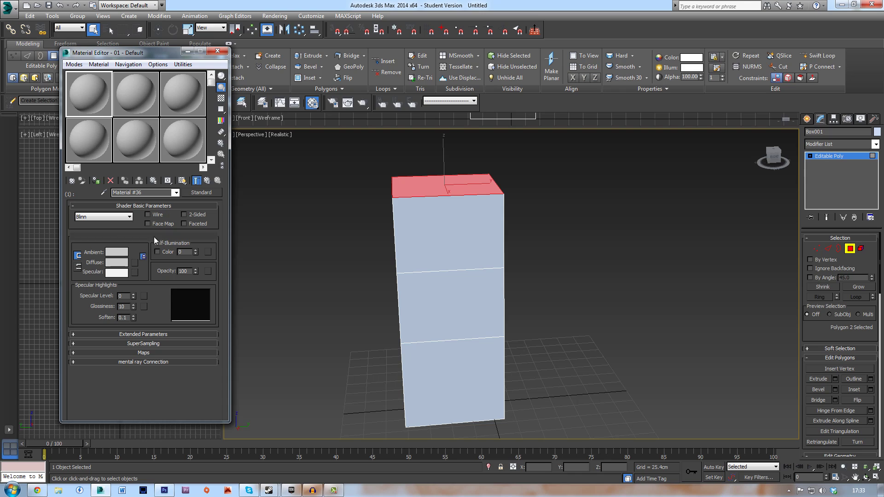
click(175, 192)
click(175, 81)
click(175, 81)
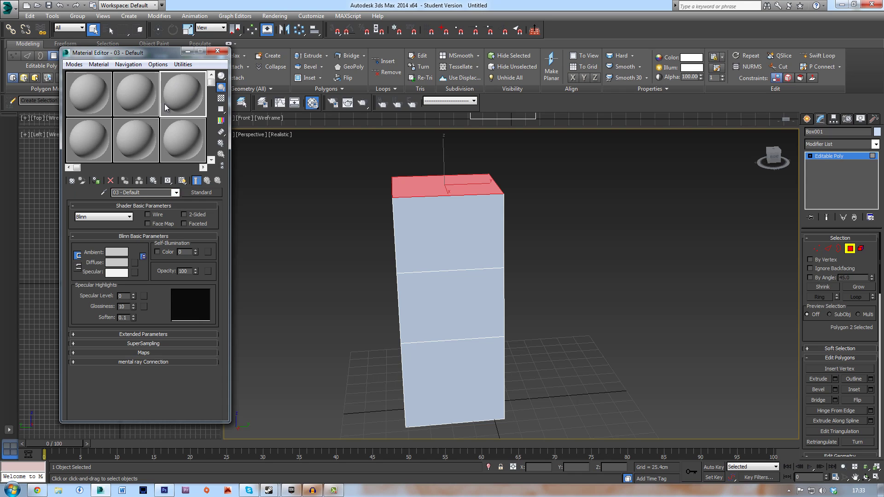
click(84, 86)
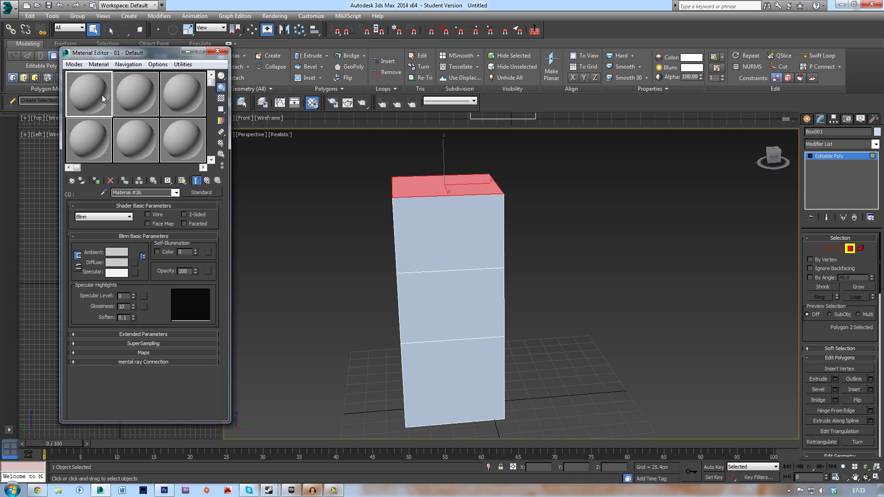
click(176, 193)
click(138, 200)
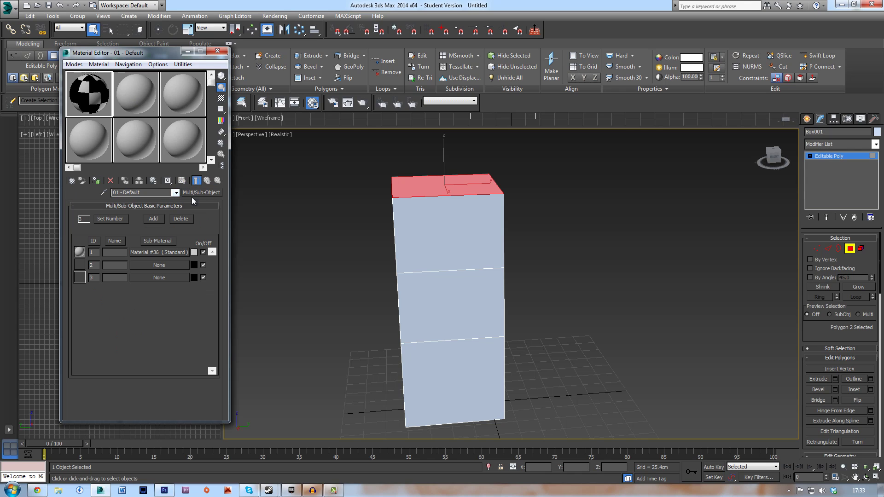
Give Material #36 a Desktop Texture1.tga bitmap as diffuse map, shown in the viewport.
click(150, 193)
click(155, 252)
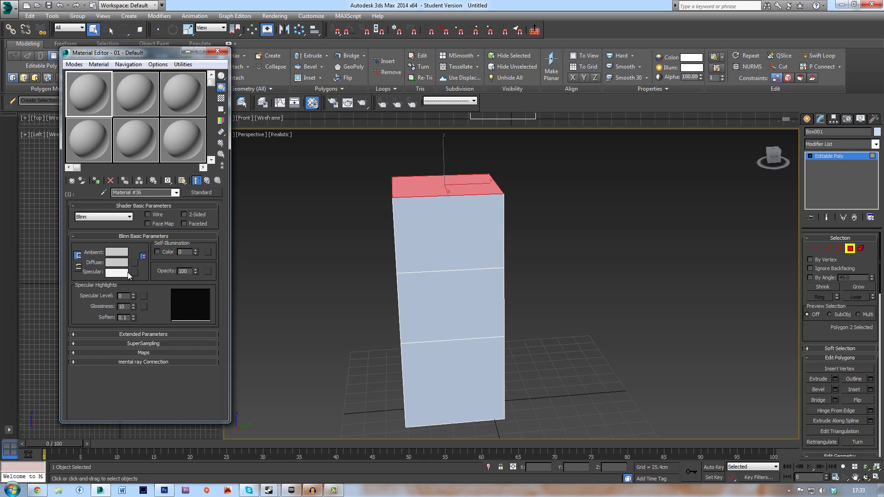
click(134, 263)
double_click(363, 105)
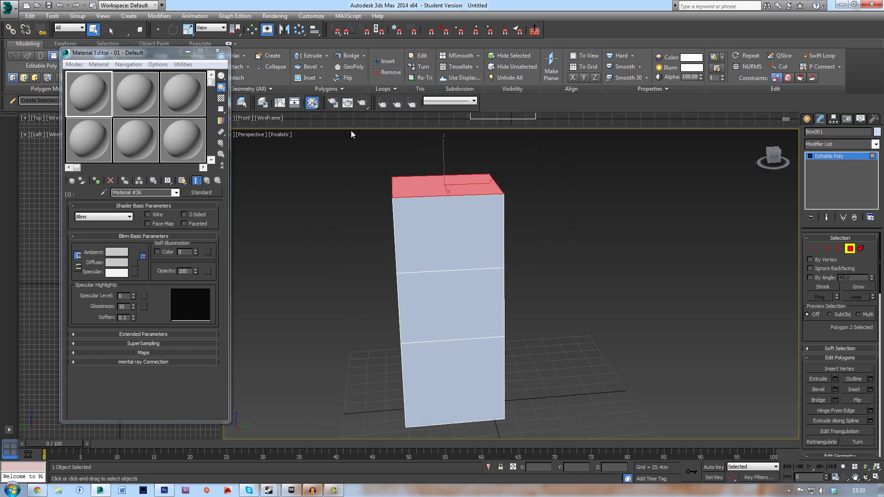
click(75, 125)
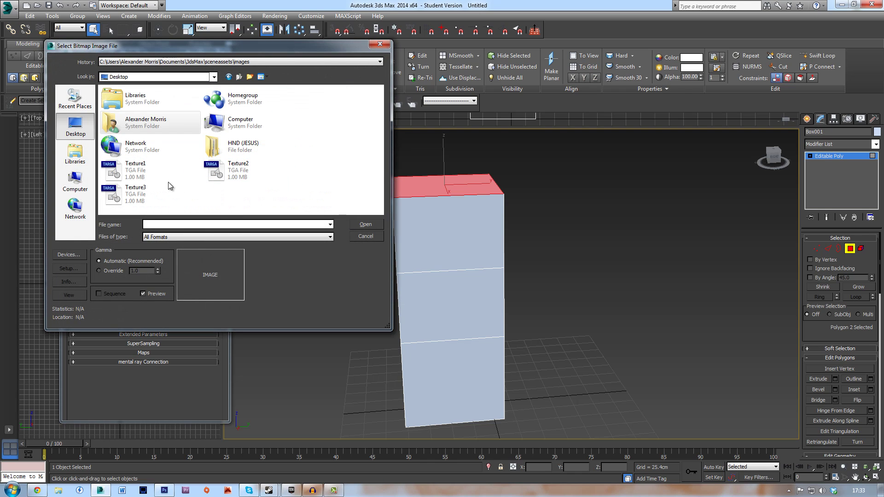
click(158, 174)
click(366, 224)
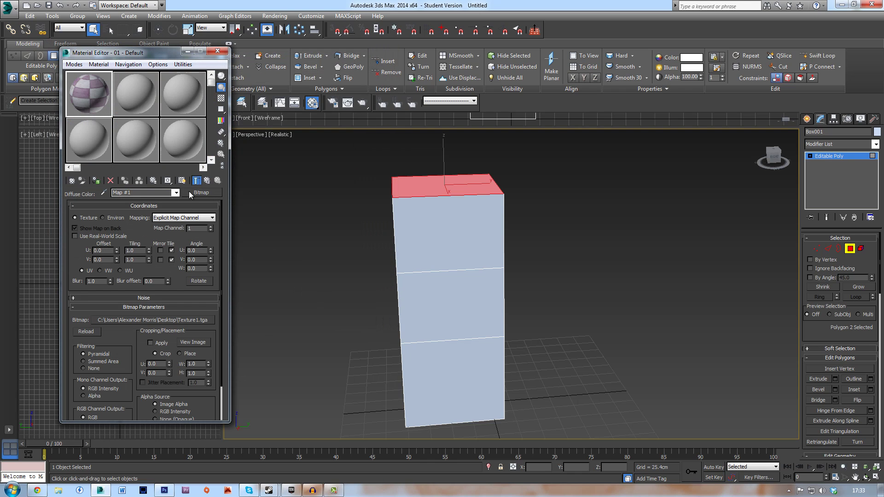
click(182, 180)
Go back up through Material #36 to the parent Multi/Sub-Object material.
click(173, 194)
click(175, 193)
click(146, 207)
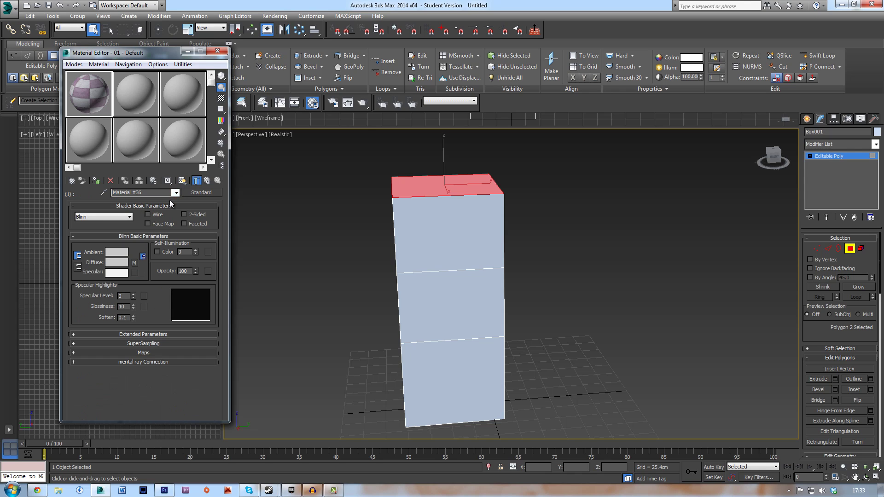
click(176, 193)
click(138, 202)
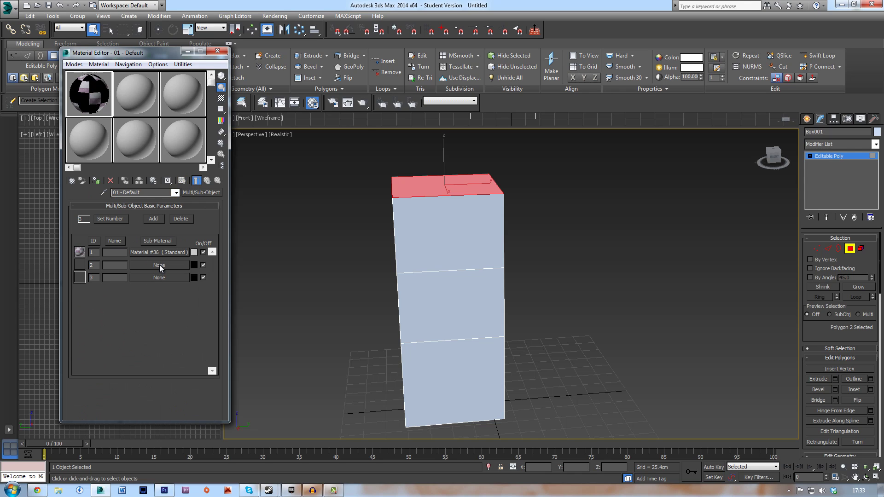
Make sub-material 2 a Standard material with Texture2.tga as its diffuse bitmap.
click(159, 266)
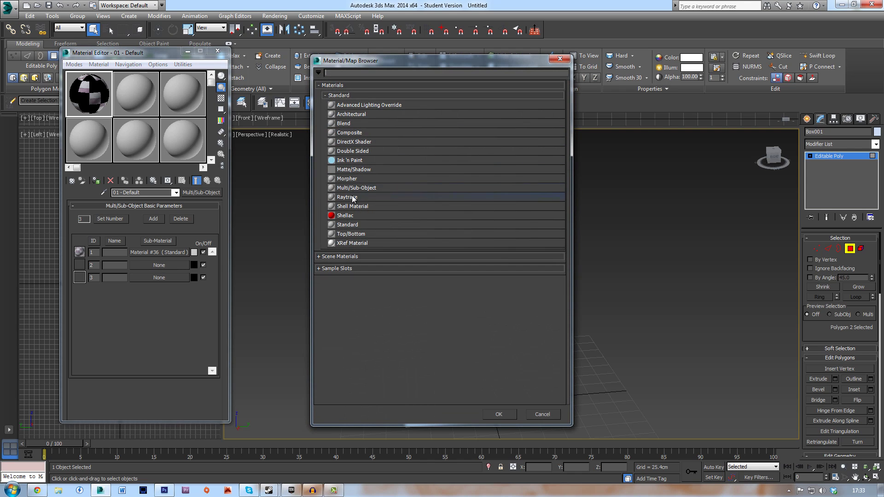
double_click(348, 225)
click(134, 264)
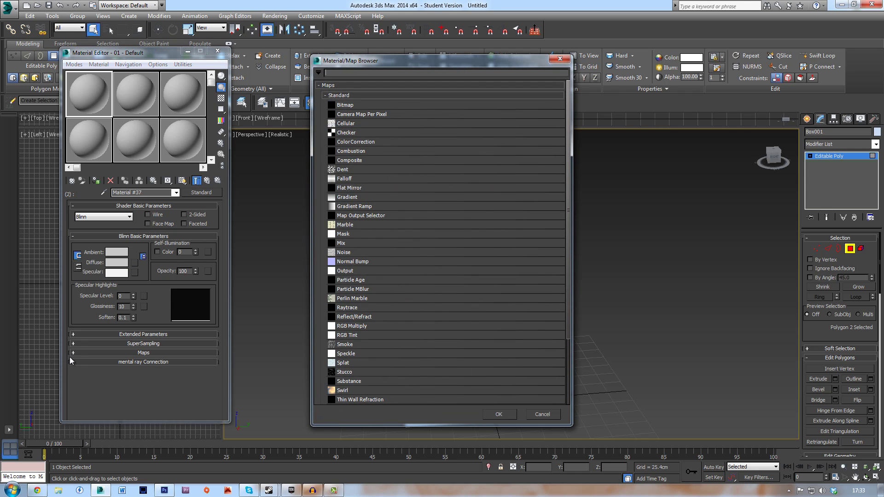
double_click(346, 105)
click(244, 169)
click(377, 221)
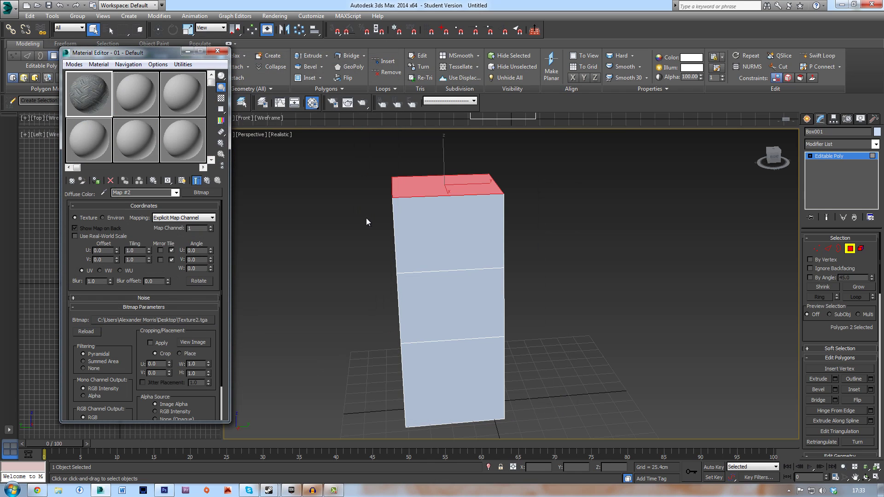
click(166, 193)
click(161, 203)
Make sub-material 3 a Standard material with Texture3.tga as its diffuse bitmap.
click(149, 278)
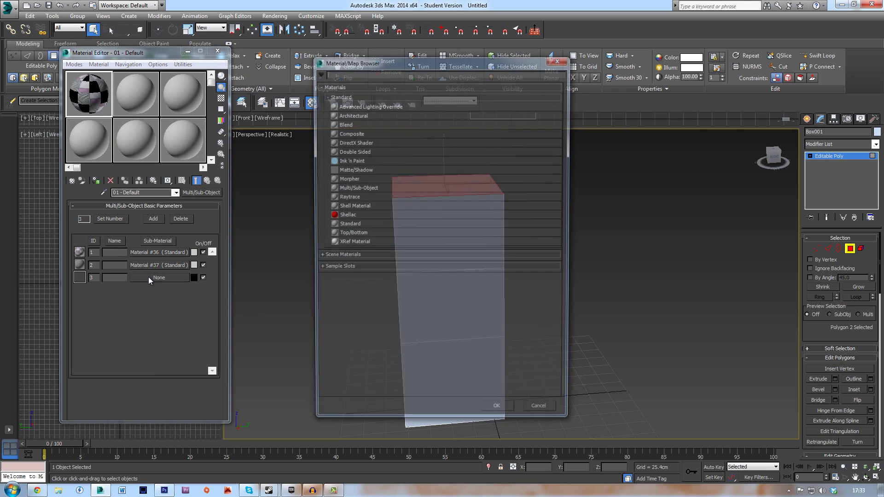
click(353, 225)
double_click(354, 225)
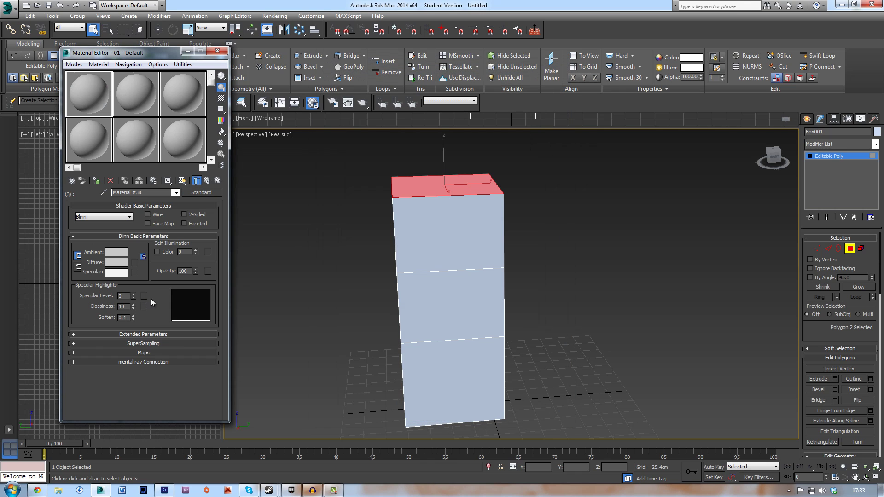
click(74, 352)
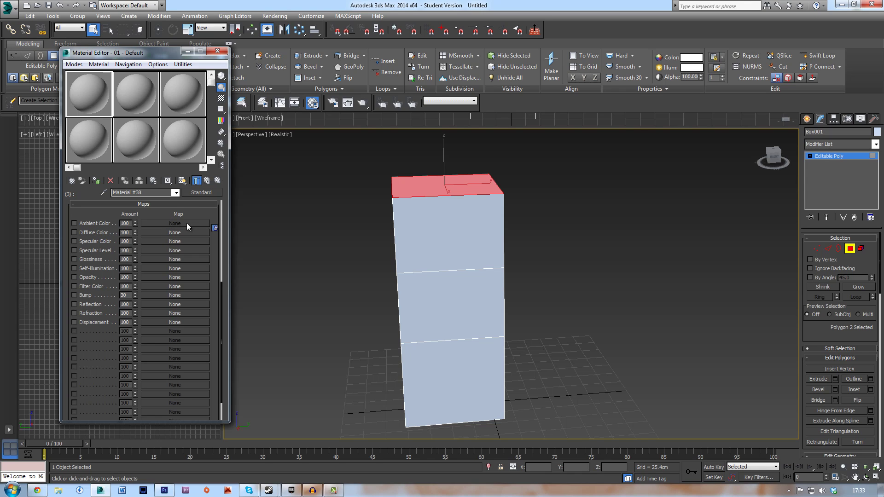
scroll(219, 240, up, 5)
click(135, 262)
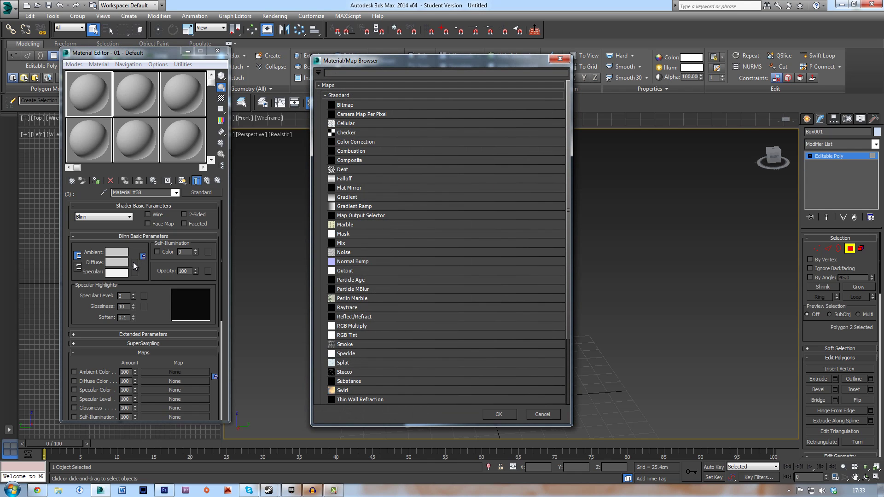
double_click(358, 106)
click(158, 189)
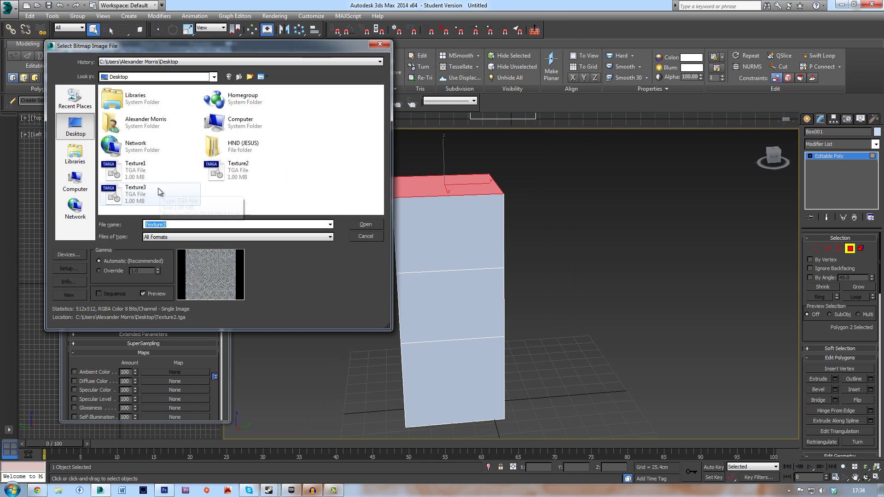
click(379, 223)
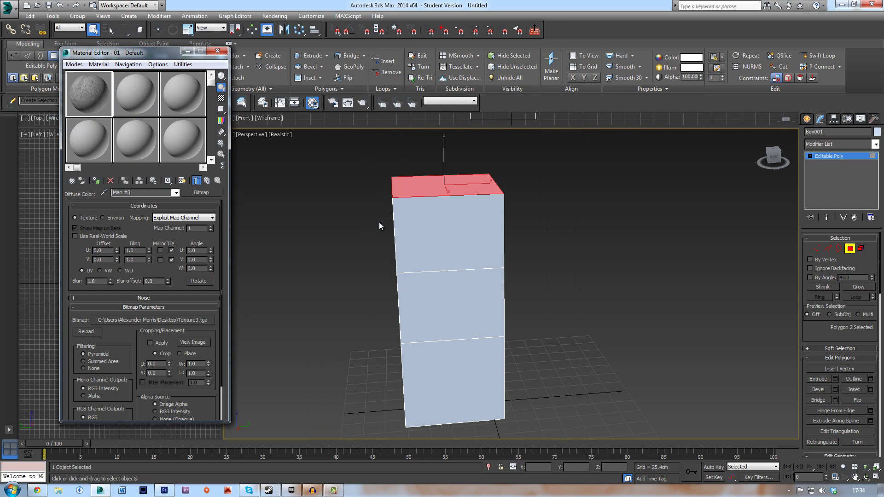
Return to the parent Multi/Sub-Object material, checking Material #37's settings along the way.
click(176, 192)
click(162, 207)
click(176, 193)
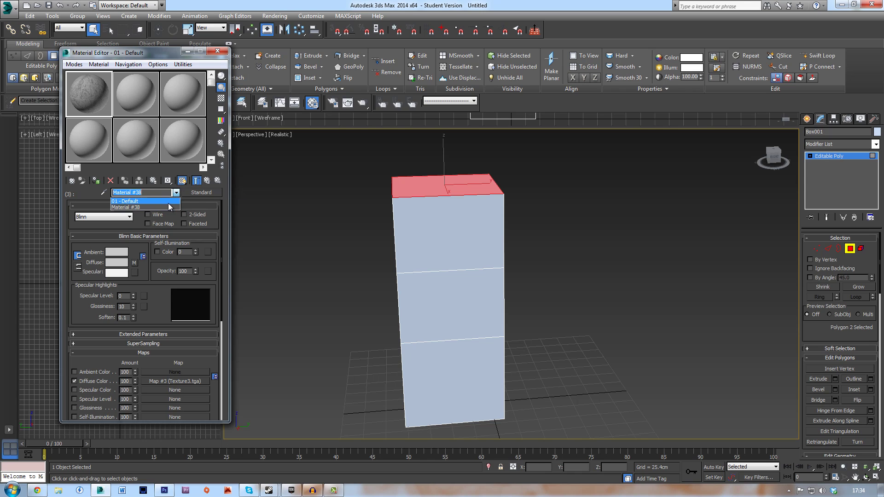
click(168, 201)
click(149, 260)
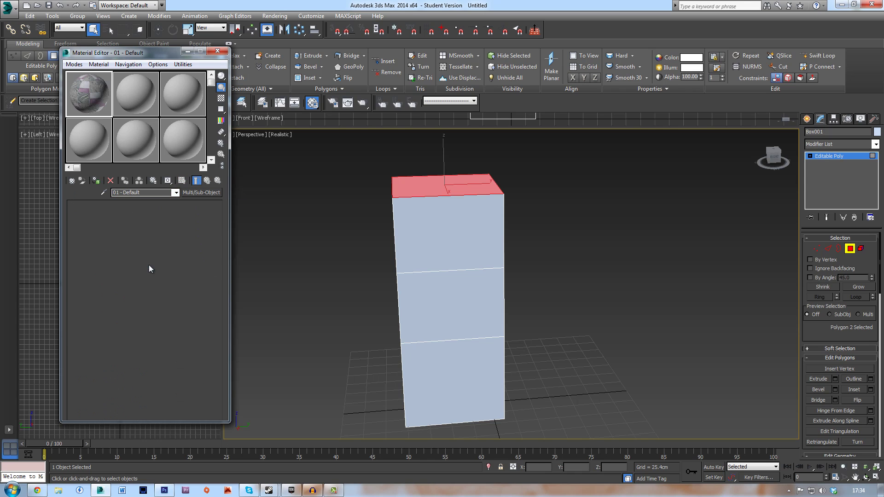
click(177, 192)
click(168, 201)
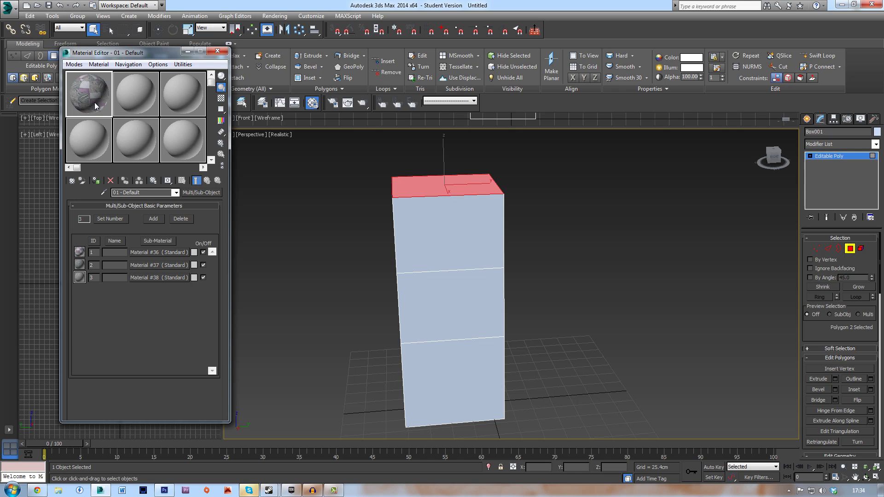
Select the top section's faces and give them material ID 1.
click(570, 193)
alt+middle_drag(548, 199, 479, 205)
click(479, 205)
ctrl+click(460, 251)
alt+middle_drag(459, 250, 479, 251)
ctrl+click(480, 250)
alt+middle_drag(583, 264, 786, 379)
ctrl+click(507, 266)
scroll(877, 366, down, 6)
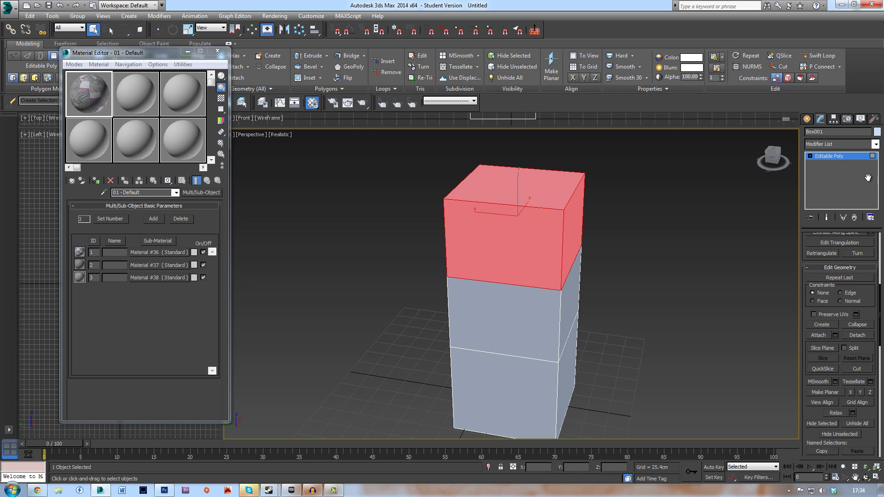
mouse_move(876, 360)
mouse_down()
mouse_move(869, 181)
mouse_move(870, 451)
mouse_move(869, 138)
mouse_up()
scroll(840, 322, down, 5)
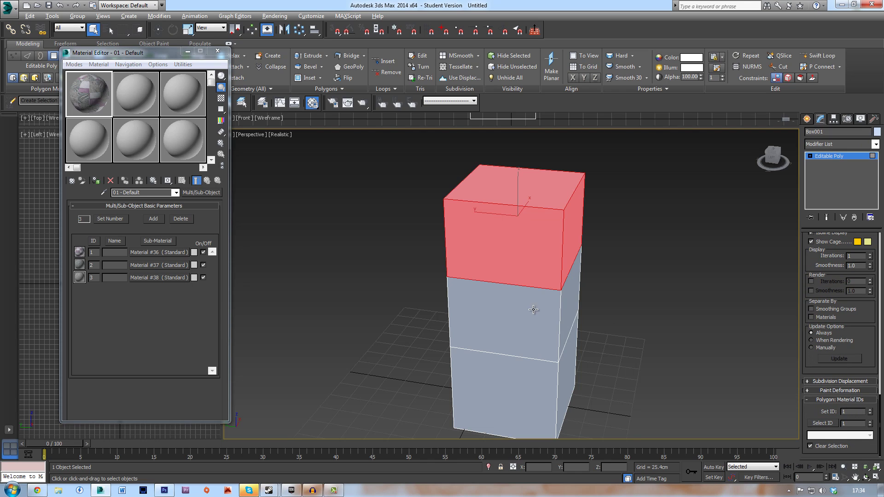
Select the middle section's faces and give them material ID 2.
alt+middle_drag(533, 310, 513, 252)
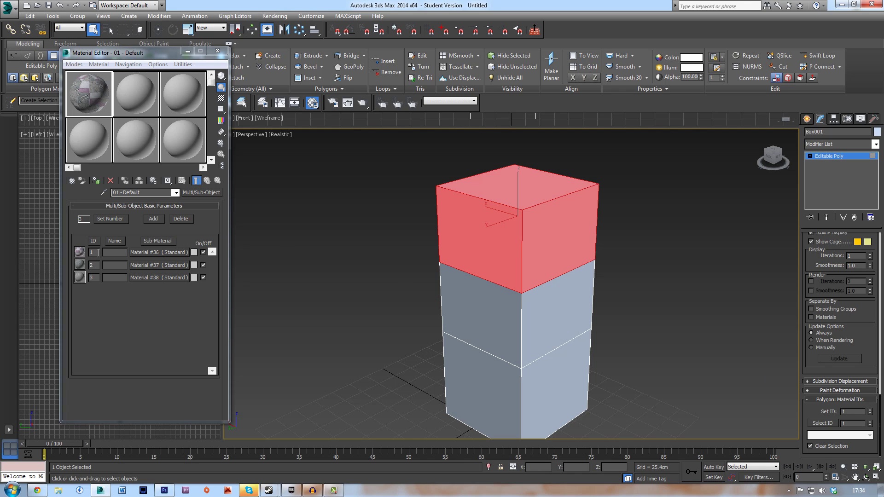
alt+middle_drag(599, 302, 509, 305)
click(543, 263)
click(462, 274)
ctrl+click(417, 302)
alt+middle_drag(417, 303, 497, 307)
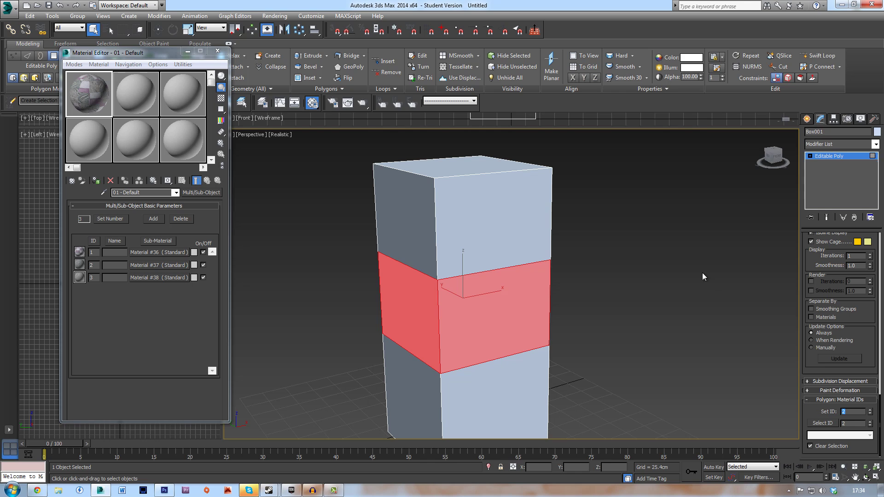
Select the bottom section's faces and give them material ID 3.
alt+middle_drag(607, 355, 474, 363)
click(473, 363)
ctrl+click(438, 325)
alt+middle_drag(438, 326, 488, 331)
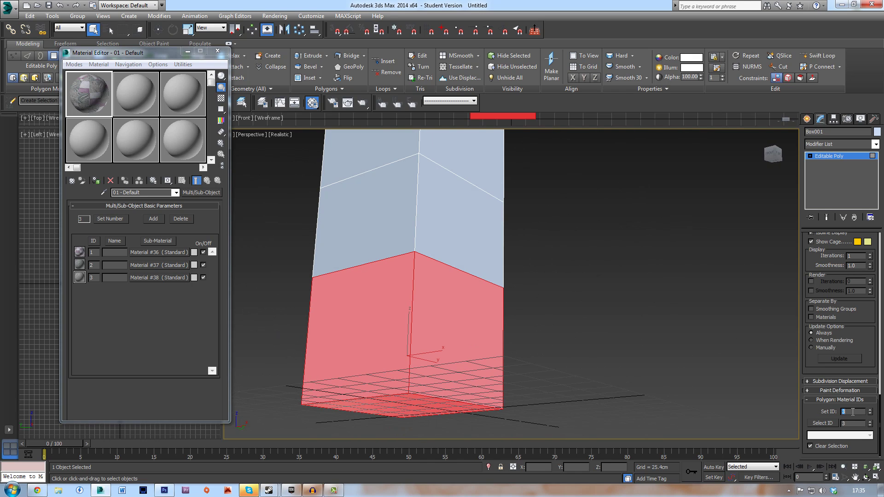
alt+middle_drag(714, 302, 632, 292)
Clear the face selection and drag the Multi/Sub-Object material onto Box001.
click(632, 292)
drag(90, 104, 479, 261)
mouse_move(506, 281)
alt+middle_down()
mouse_move(491, 295)
mouse_move(508, 286)
alt+middle_up()
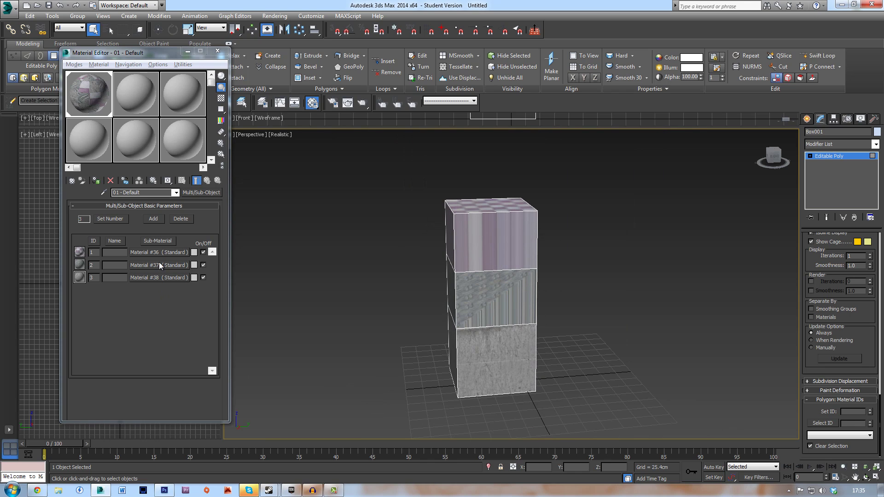
Orbit and zoom around Box001 to inspect the checkered top and the textured sections below.
alt+middle_drag(395, 306, 608, 306)
scroll(372, 269, up, 5)
scroll(484, 302, down, 5)
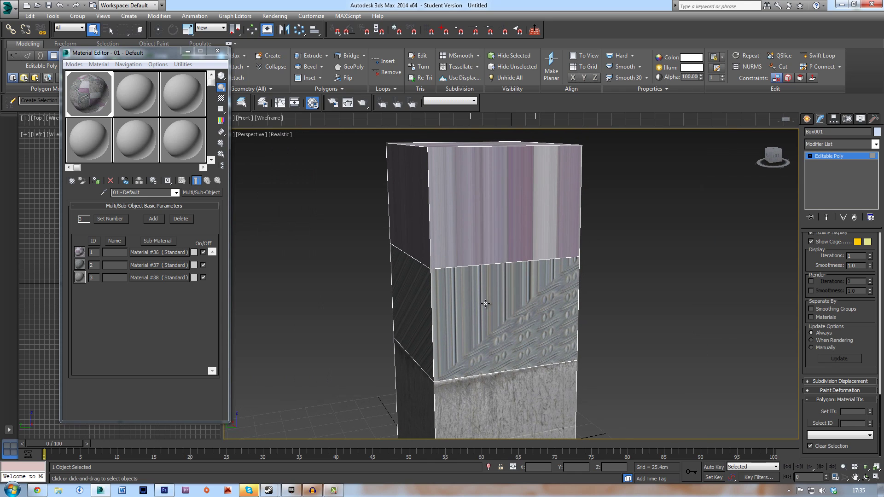
alt+middle_drag(481, 303, 619, 291)
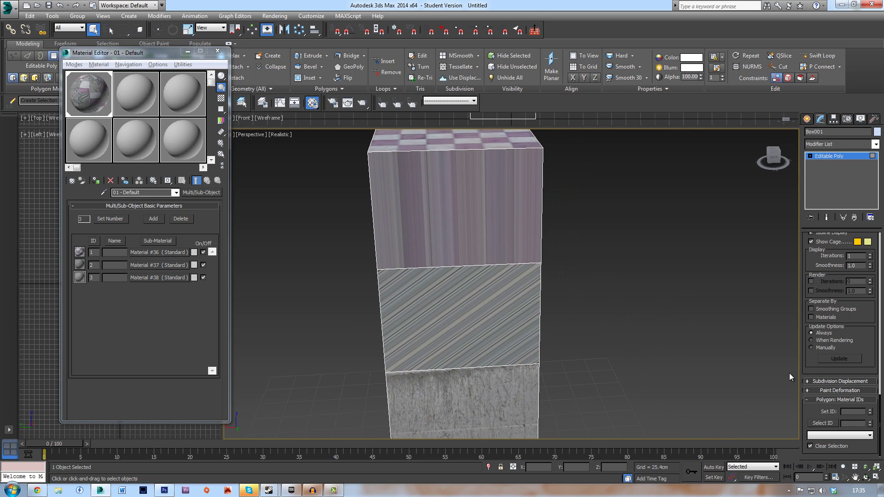
scroll(680, 354, down, 4)
alt+middle_drag(657, 349, 575, 317)
Minimize the Material Editor and select the top section's faces by material ID 1.
click(188, 51)
alt+middle_drag(513, 296, 663, 316)
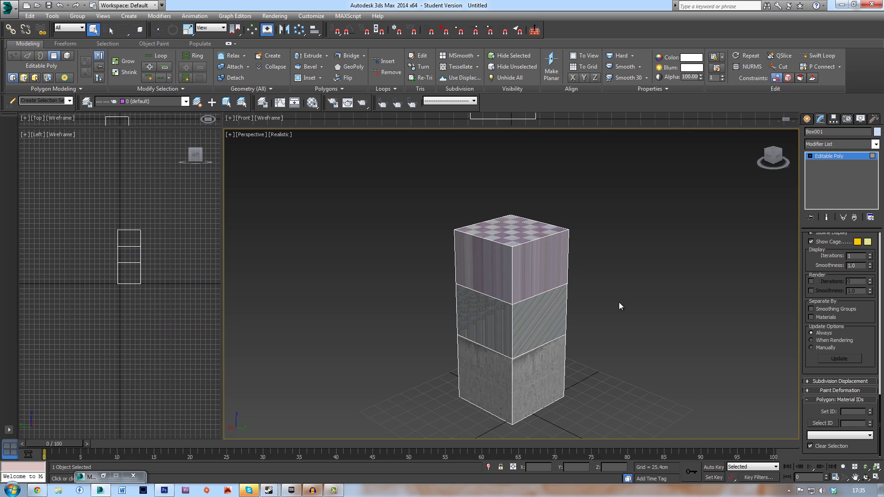
click(845, 435)
click(828, 442)
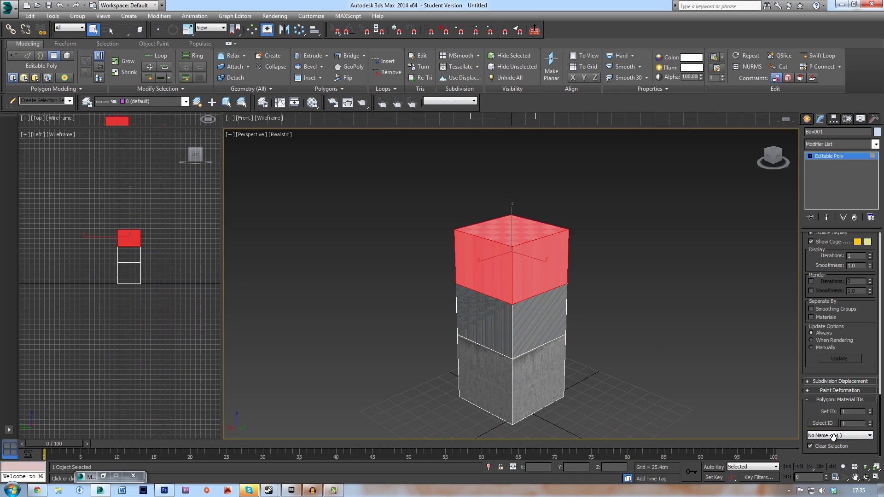
click(829, 435)
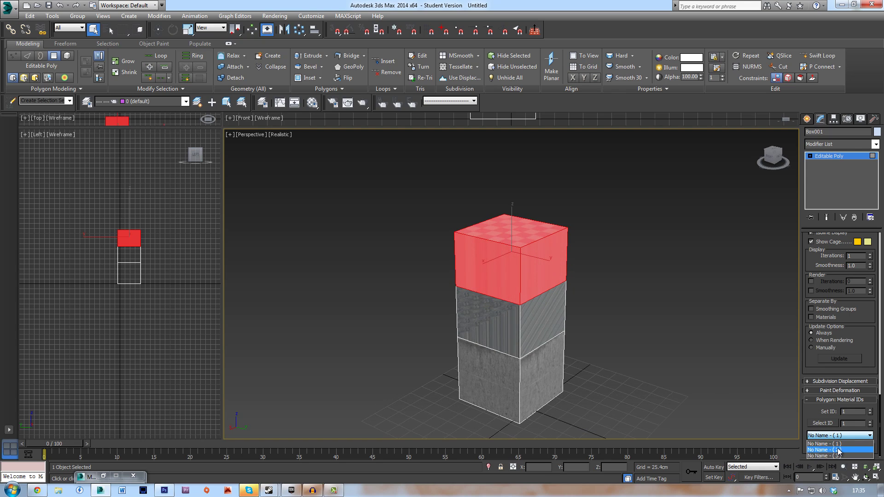
click(838, 449)
click(839, 435)
click(834, 455)
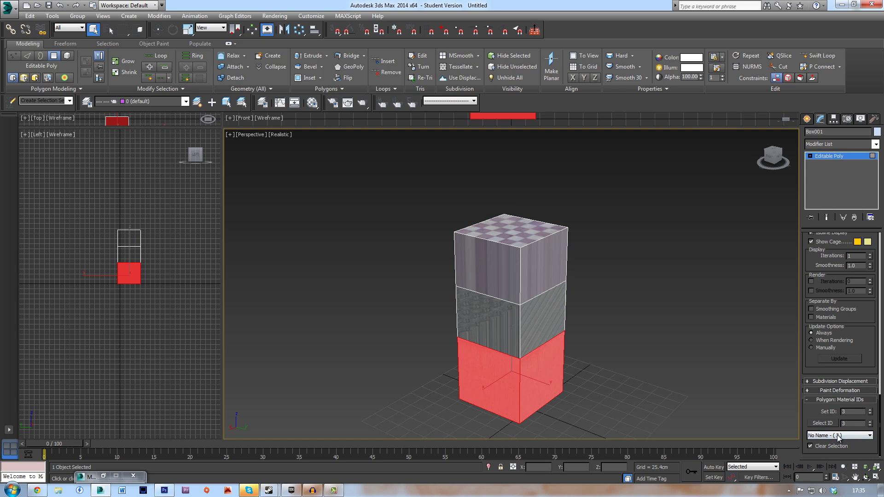
click(838, 436)
click(828, 443)
middle_drag(634, 329, 624, 348)
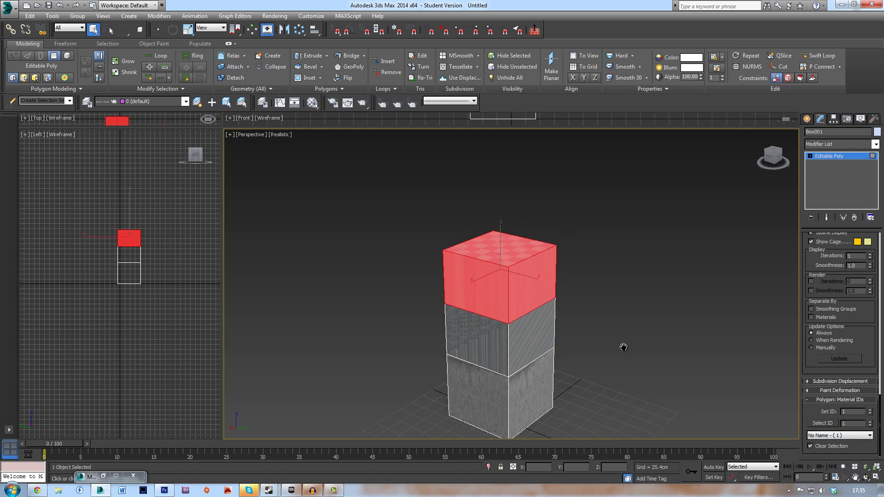
scroll(633, 352, up, 4)
Add an Unwrap UVW modifier in Polygon mode and open the UV Editor.
click(848, 142)
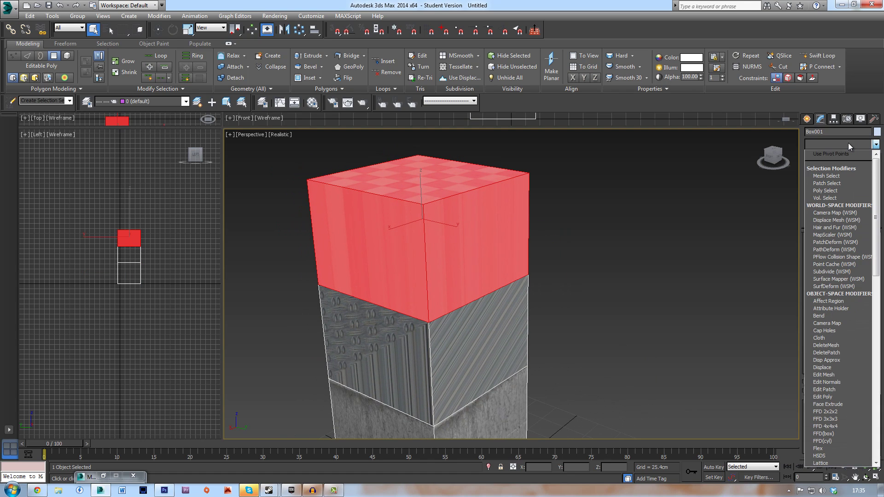
key(u)
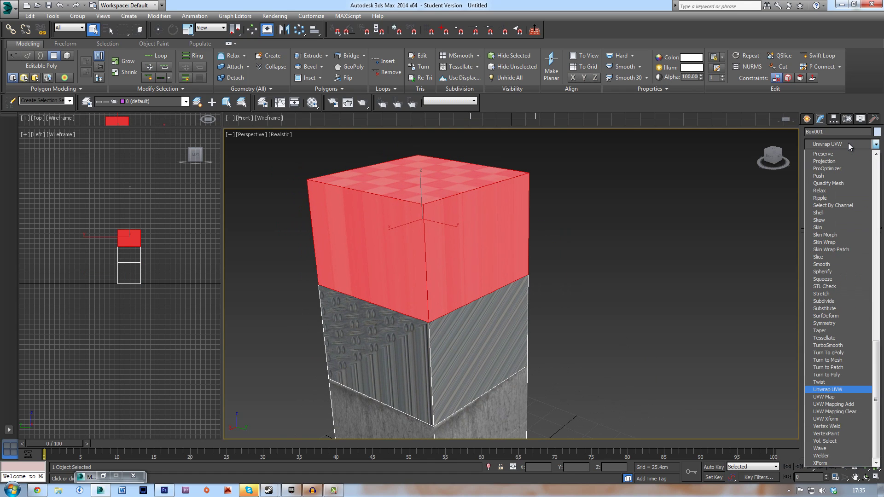
click(848, 143)
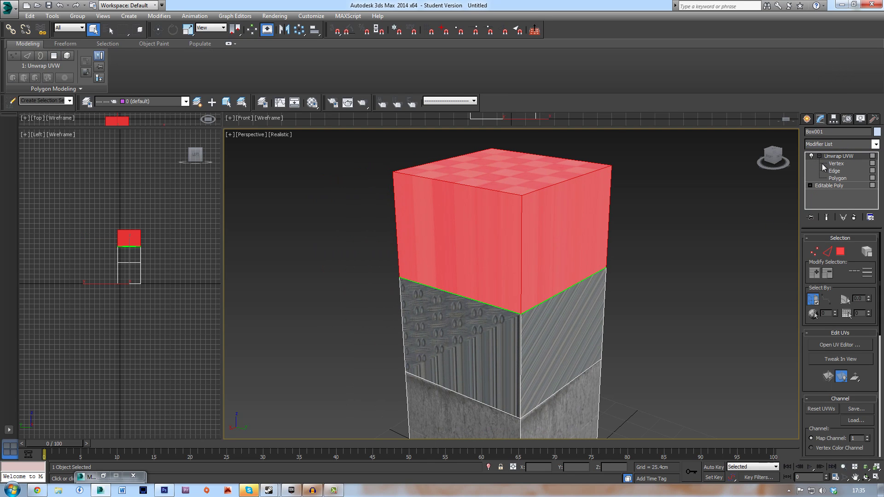
click(837, 178)
click(838, 345)
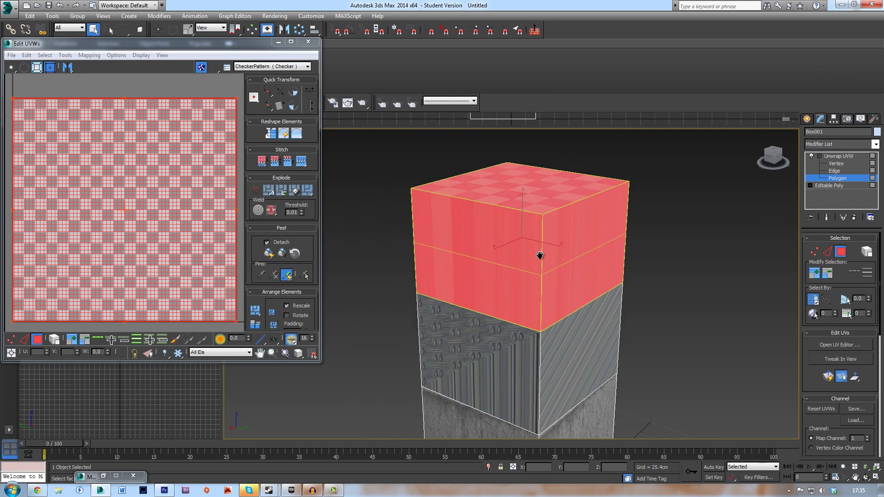
Apply Flatten Mapping to the top faces' UVs, then close the UV editor.
scroll(551, 267, down, 5)
click(89, 54)
click(111, 66)
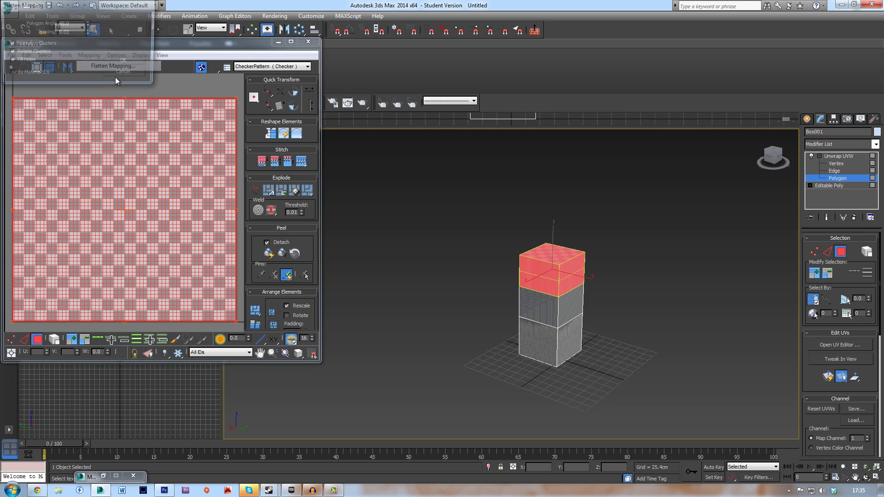
click(123, 60)
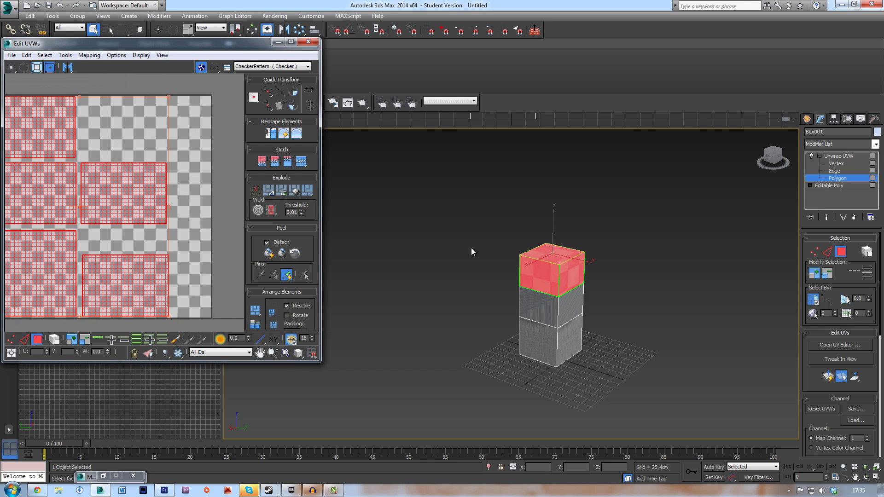
scroll(476, 251, up, 6)
scroll(524, 239, down, 3)
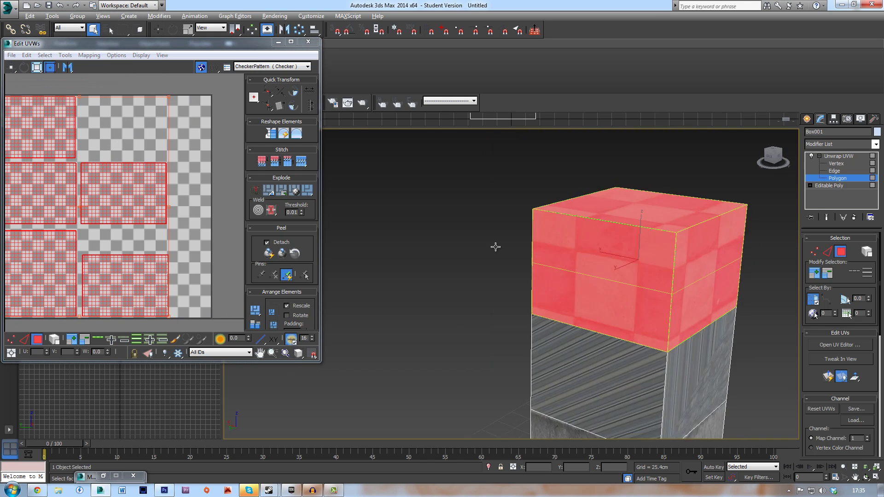
alt+middle_drag(495, 247, 478, 256)
click(307, 42)
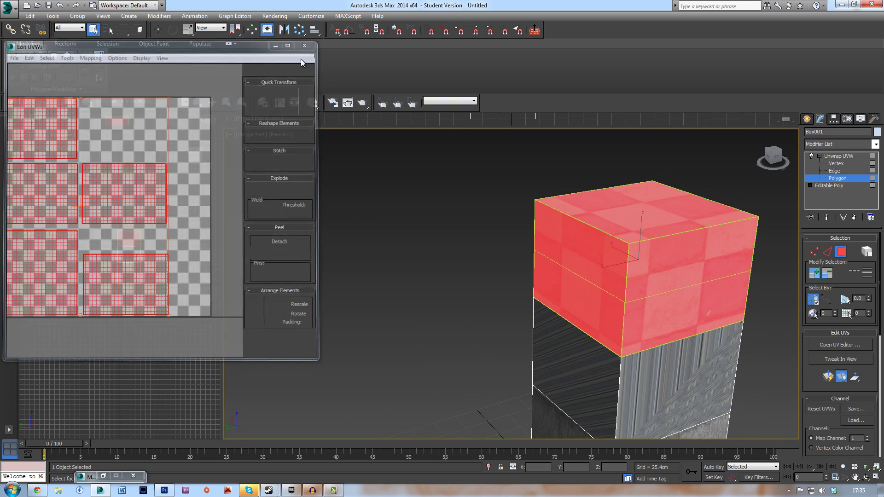
Leave the unwrap sub-levels and Collapse All, turning Box001 into a single Editable Poly.
click(819, 156)
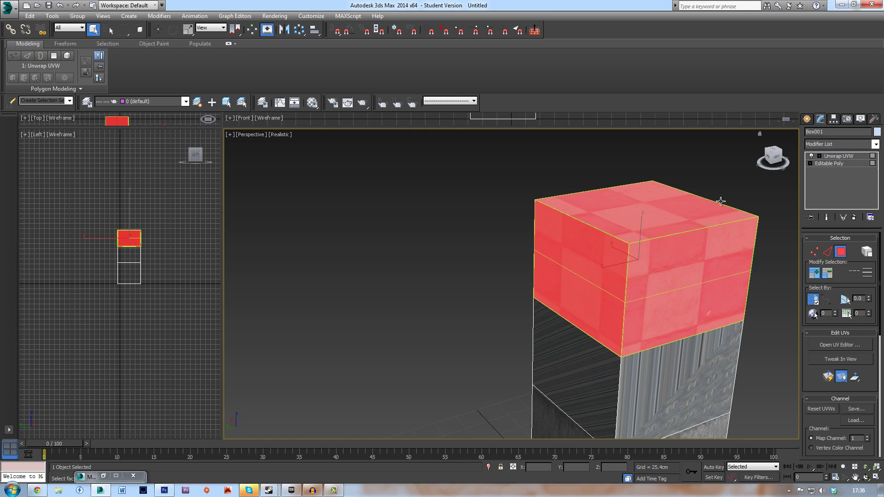
middle_drag(670, 222, 493, 249)
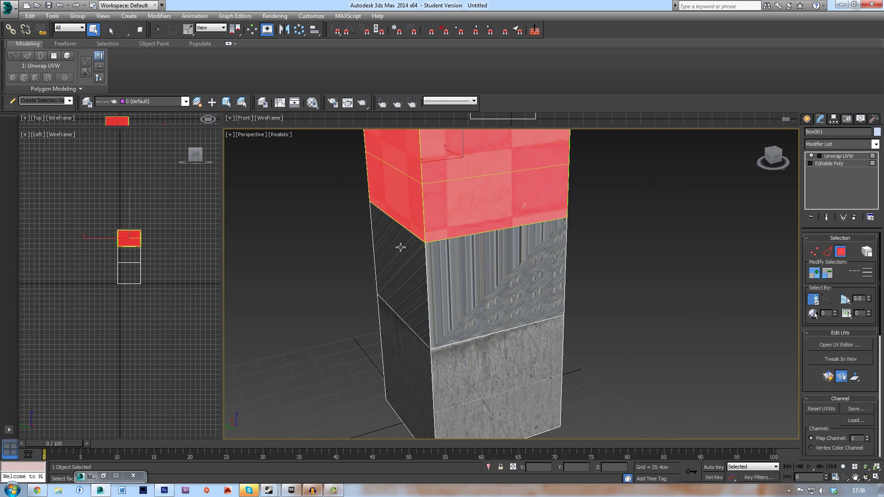
click(836, 157)
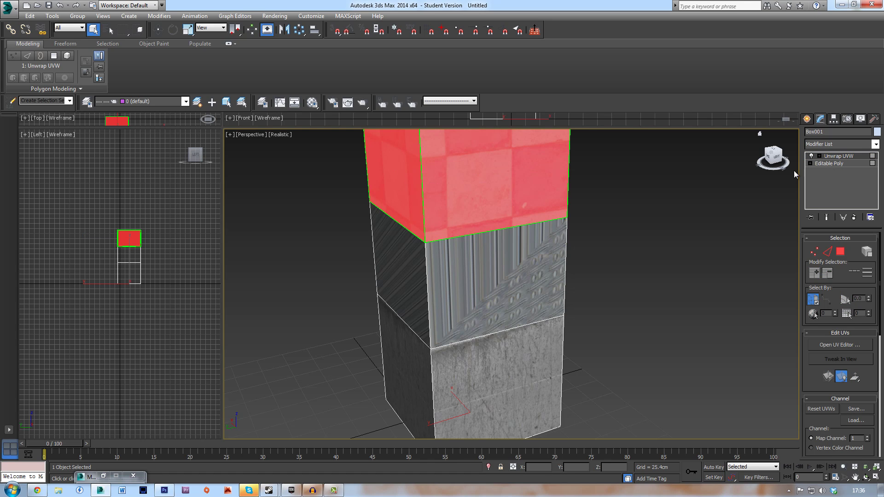
alt+middle_drag(513, 278, 573, 258)
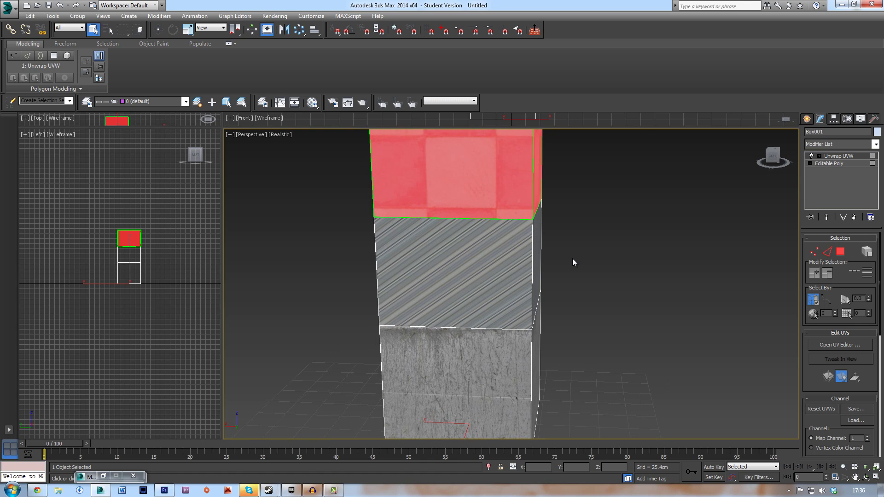
key(shift+z)
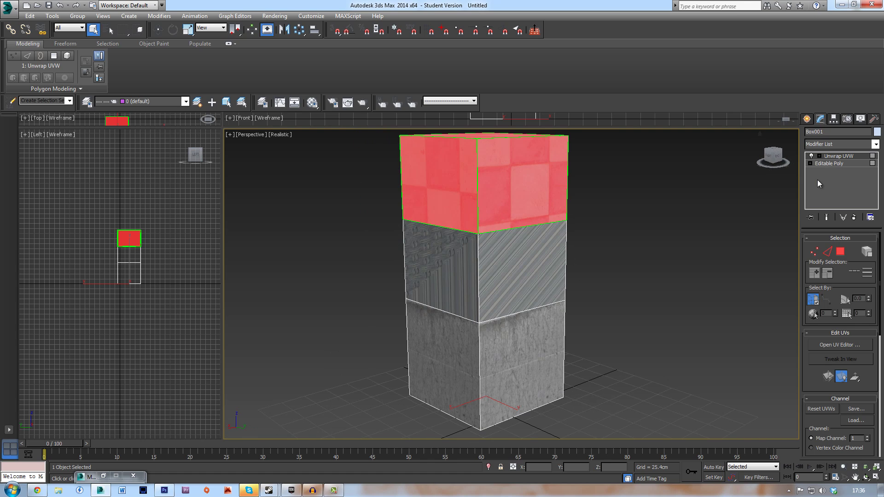
right_click(827, 178)
click(782, 271)
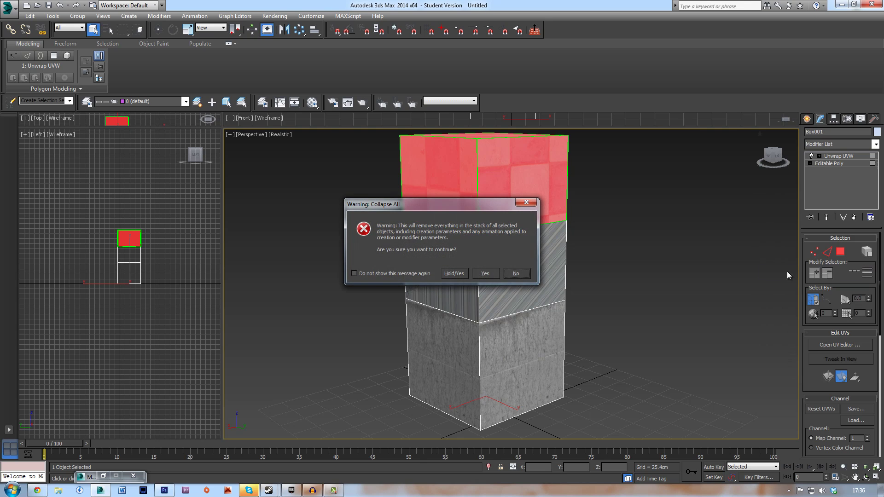
click(484, 273)
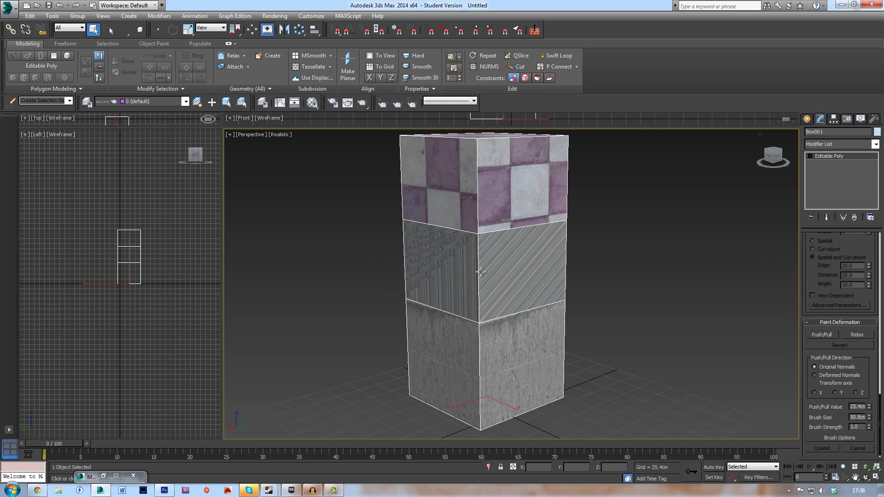
In Polygon mode, select the middle section's faces by material ID 2.
mouse_move(489, 272)
alt+middle_down()
mouse_move(537, 312)
mouse_move(631, 289)
mouse_move(514, 271)
mouse_move(495, 281)
alt+middle_up()
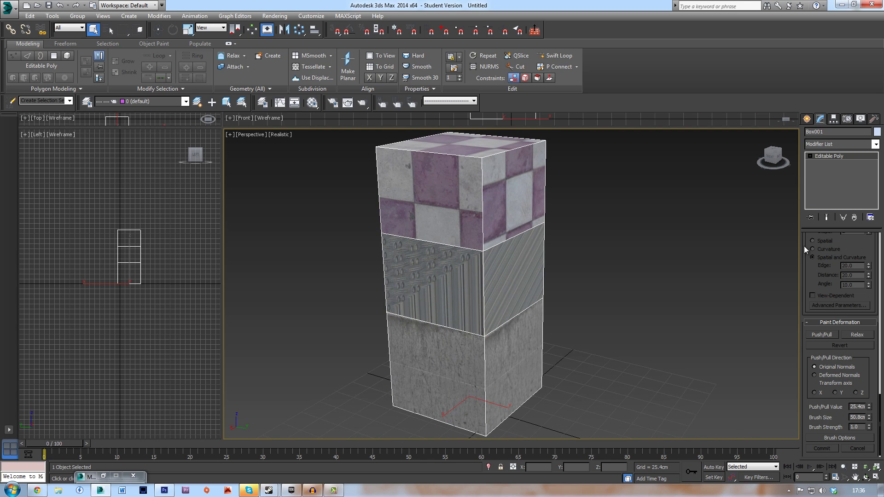
click(808, 156)
click(828, 185)
drag(875, 366, 867, 123)
scroll(873, 359, down, 5)
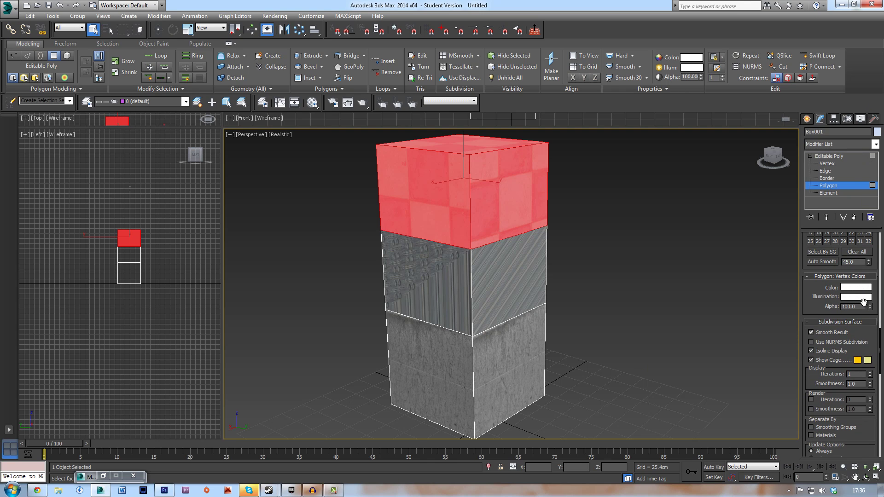
scroll(866, 345, down, 8)
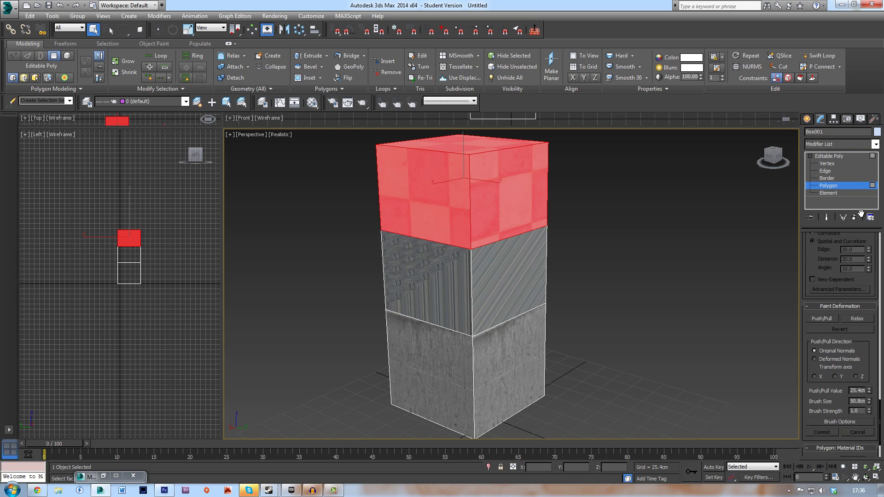
click(851, 435)
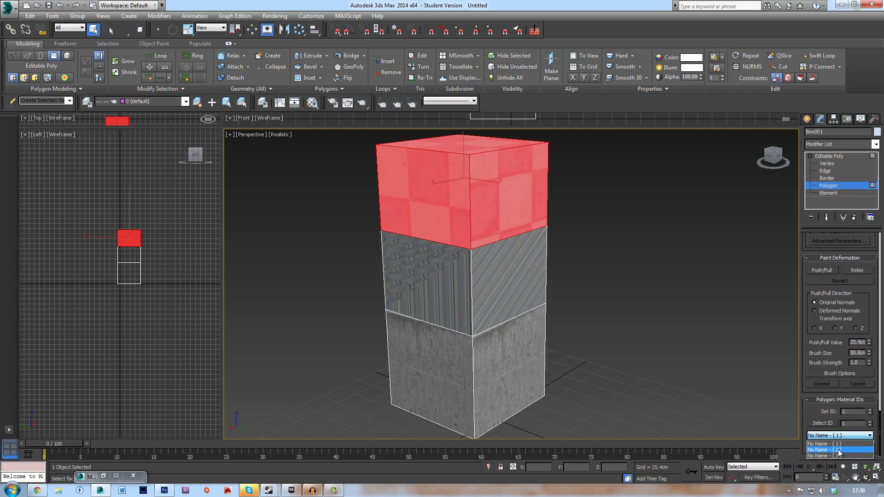
click(836, 447)
Add an Unwrap UVW modifier and open the UV editor in face mode.
click(841, 142)
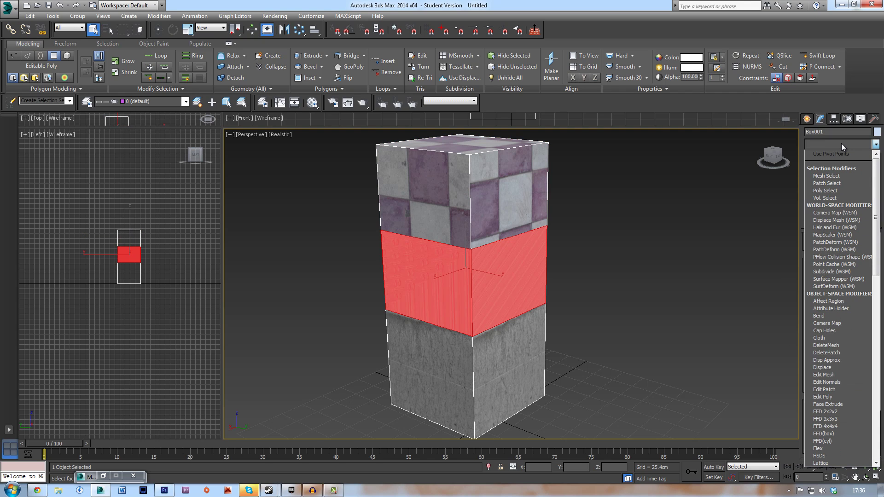
key(u)
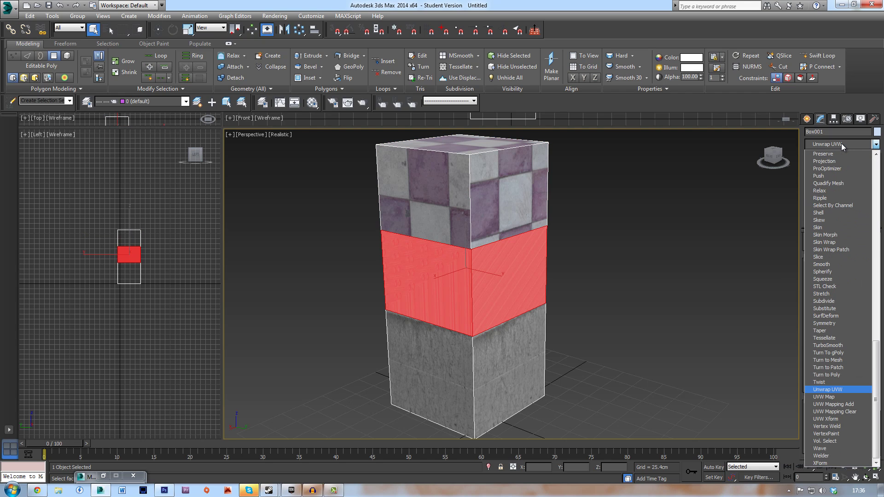
click(827, 389)
click(828, 345)
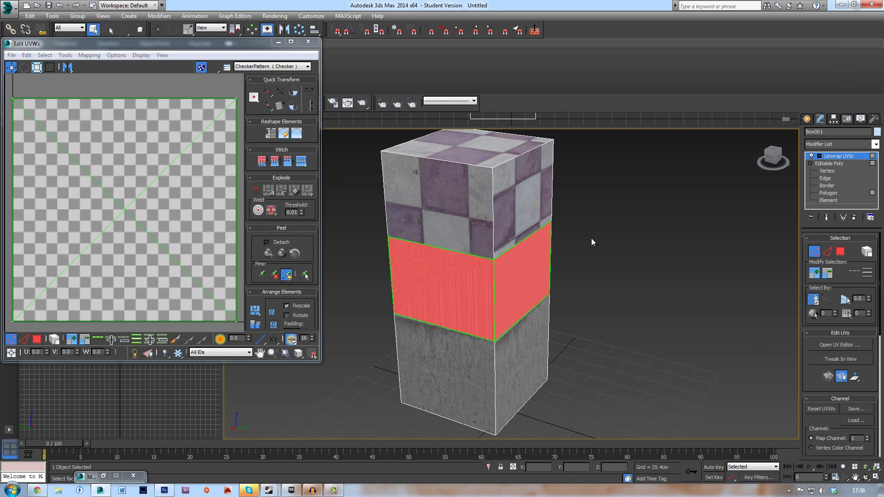
click(818, 155)
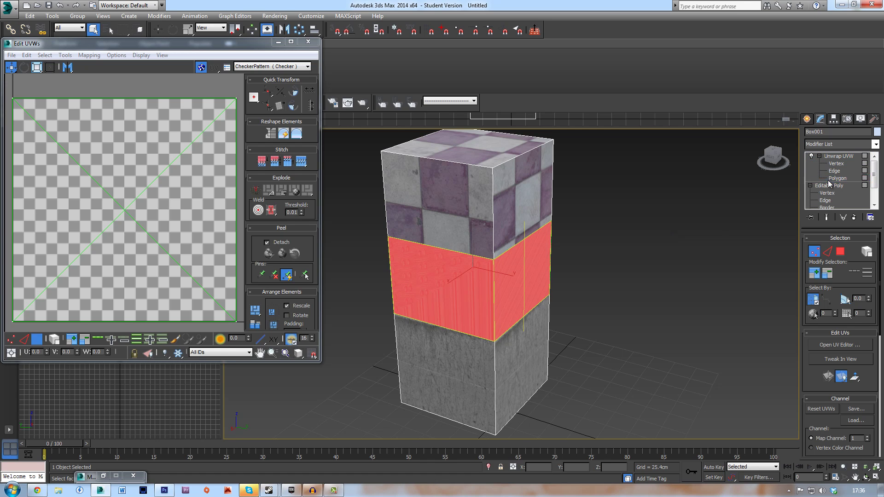
click(837, 179)
Flatten the middle faces' UVs into separate islands, then close the UV editing window.
scroll(639, 312, down, 6)
scroll(65, 153, down, 6)
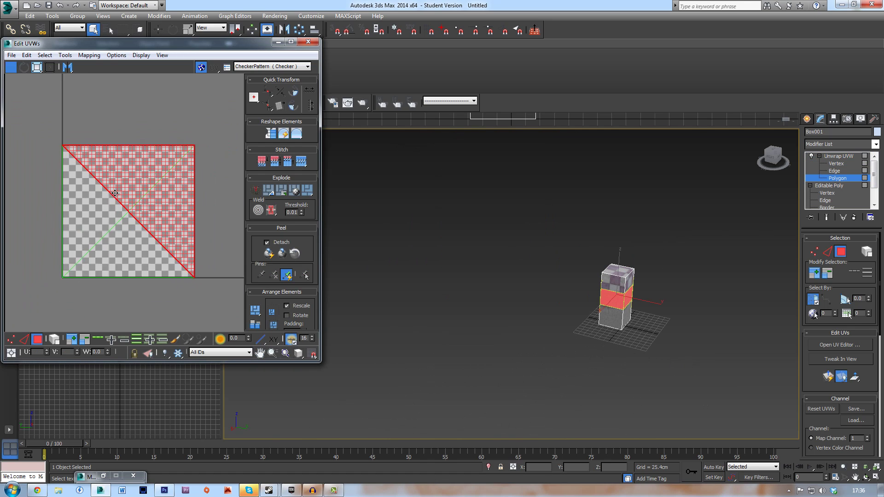
click(88, 56)
click(110, 66)
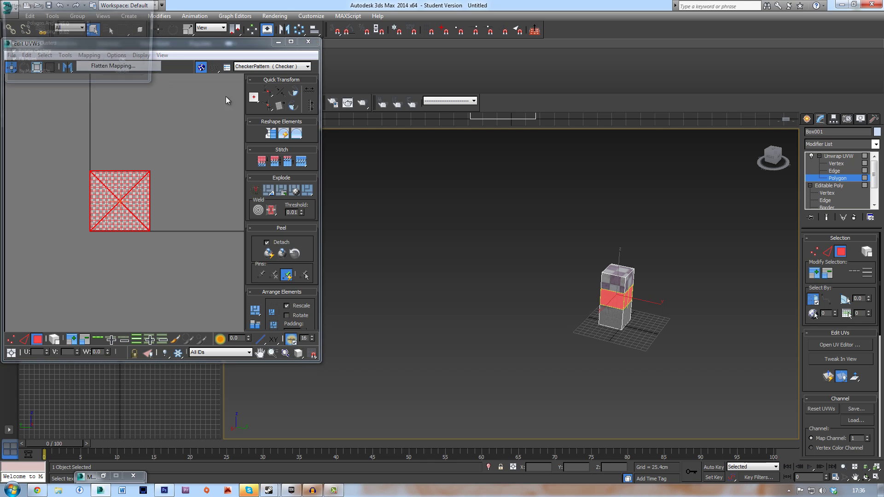
click(125, 69)
alt+middle_drag(562, 280, 490, 240)
scroll(489, 241, down, 4)
scroll(409, 236, up, 2)
alt+middle_drag(409, 237, 427, 297)
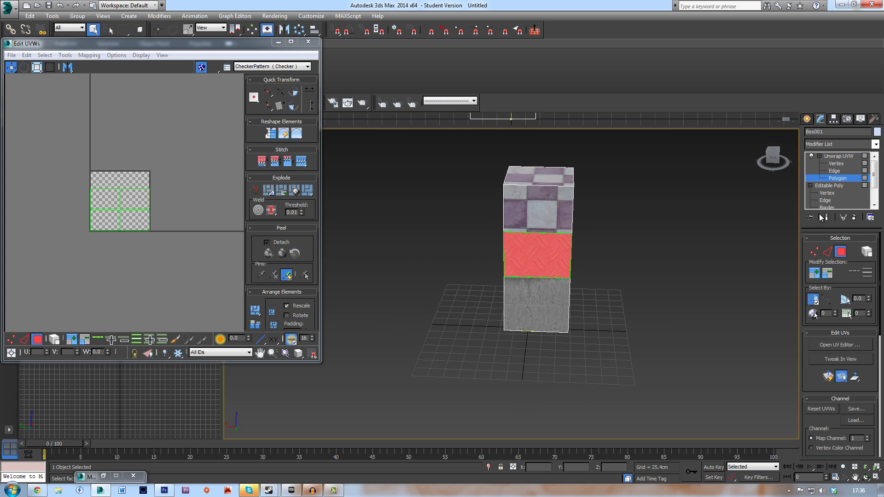
click(820, 156)
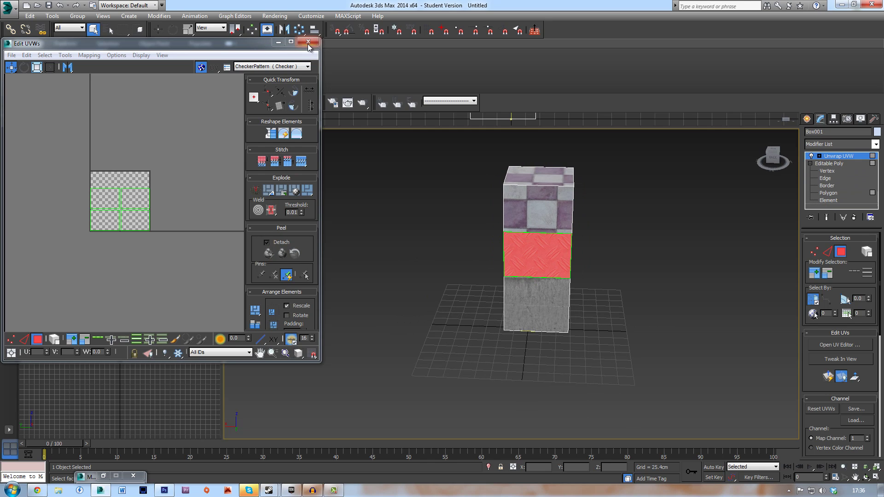
click(282, 44)
Collapse the whole modifier stack into the Editable Poly and reselect the box.
alt+middle_drag(385, 260, 437, 318)
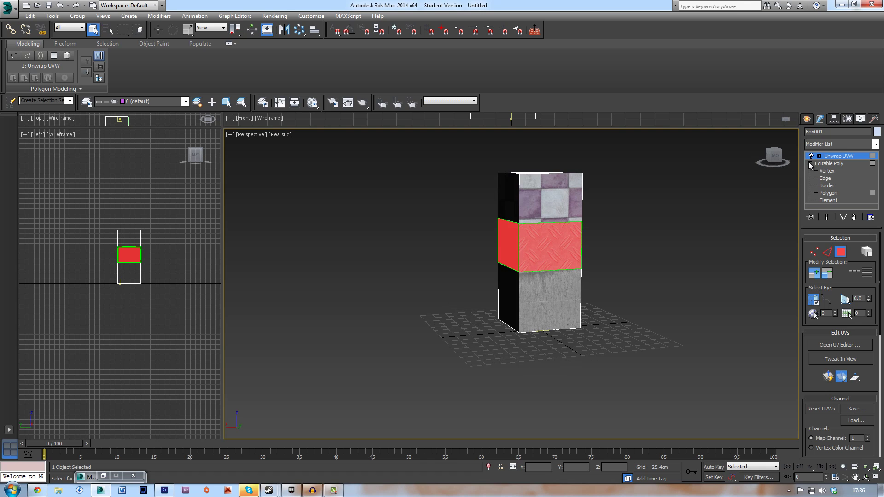
click(809, 163)
right_click(826, 184)
click(782, 277)
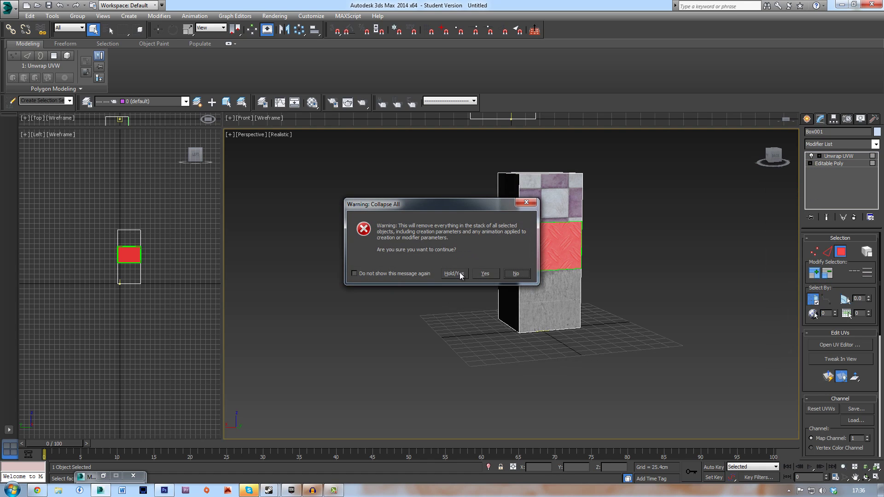
click(485, 274)
click(690, 216)
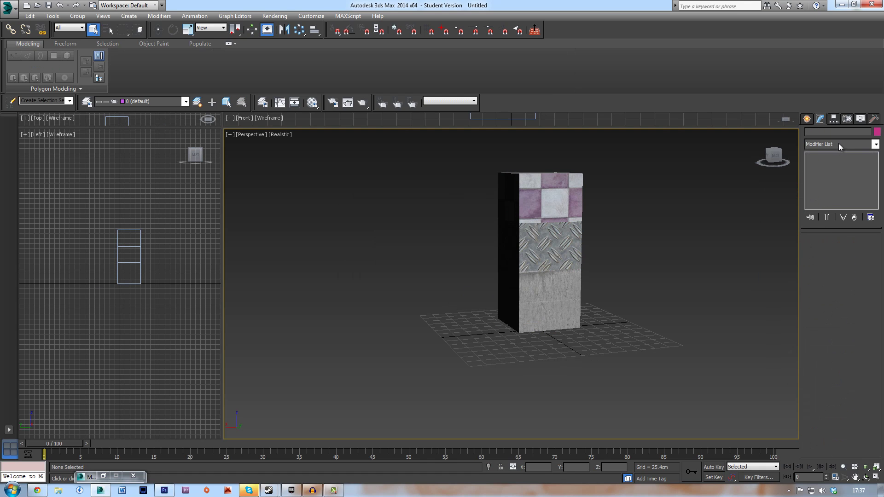
click(570, 236)
Select the bottom section's polygons by material ID 3.
click(810, 156)
click(828, 186)
scroll(874, 318, down, 5)
scroll(875, 318, down, 5)
scroll(875, 373, down, 10)
scroll(835, 433, down, 1)
scroll(874, 341, down, 5)
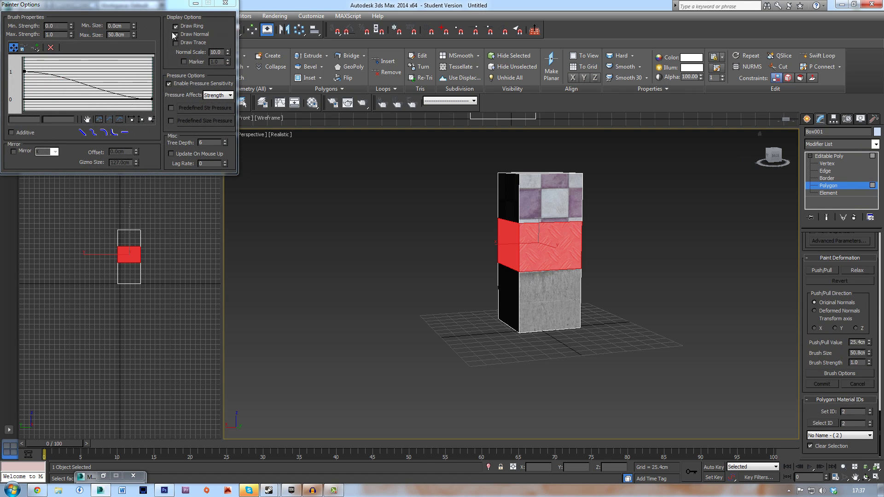
click(837, 435)
click(843, 458)
alt+middle_drag(502, 310, 510, 308)
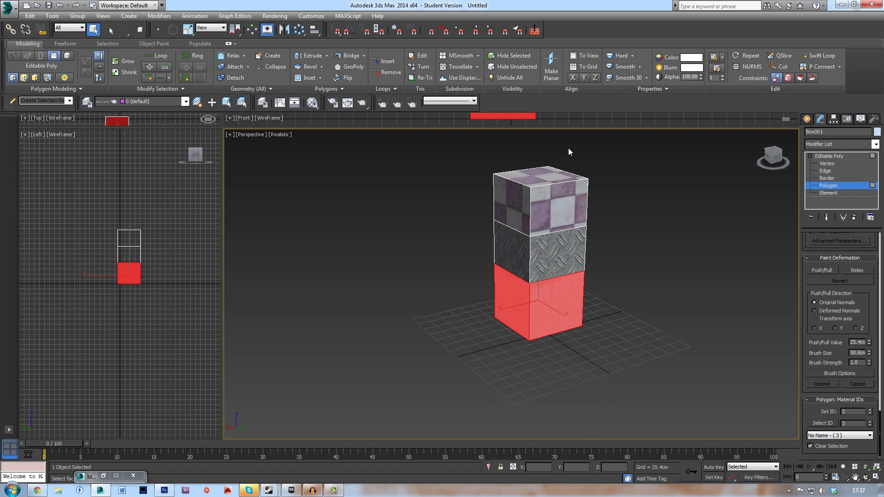
Add an Unwrap UVW modifier and apply Flatten Mapping to the bottom section's UV faces.
click(837, 144)
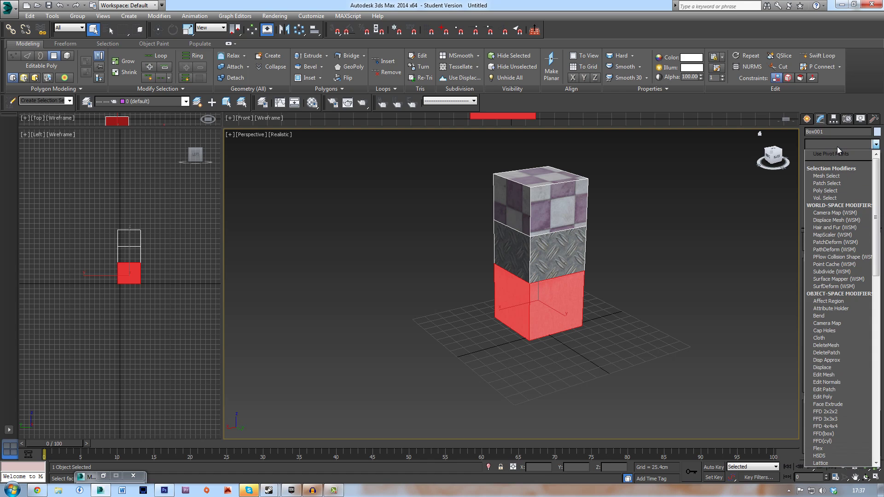
key(u)
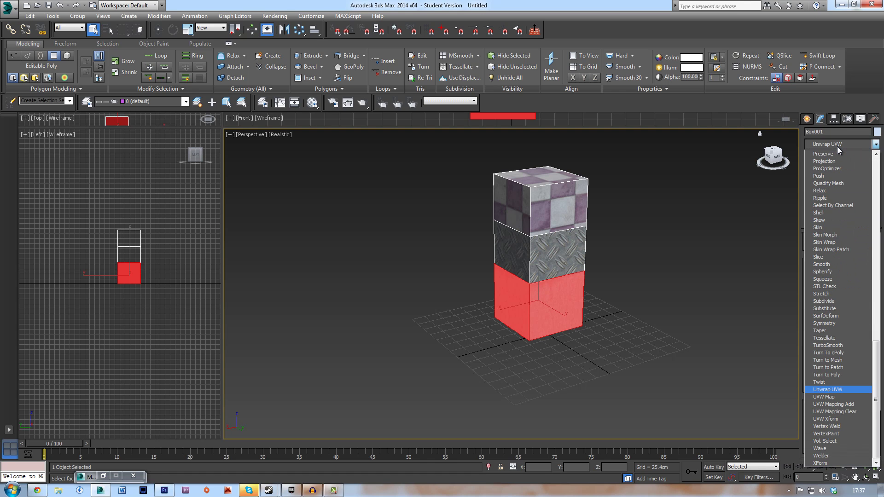
click(848, 390)
click(839, 344)
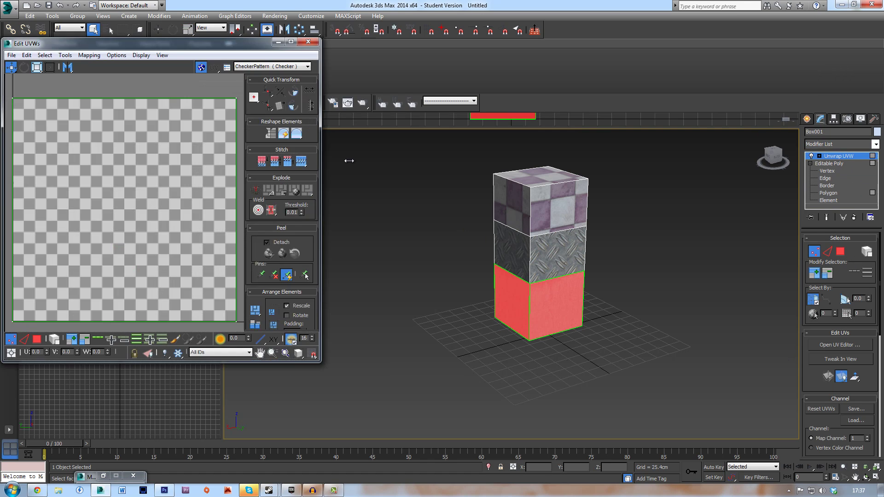
click(819, 156)
click(837, 178)
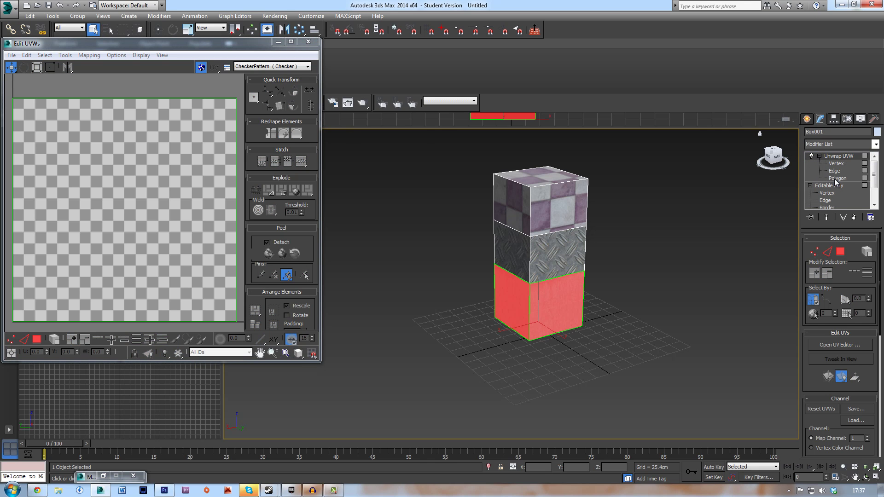
click(208, 215)
scroll(151, 202, down, 2)
click(89, 54)
click(105, 65)
click(124, 62)
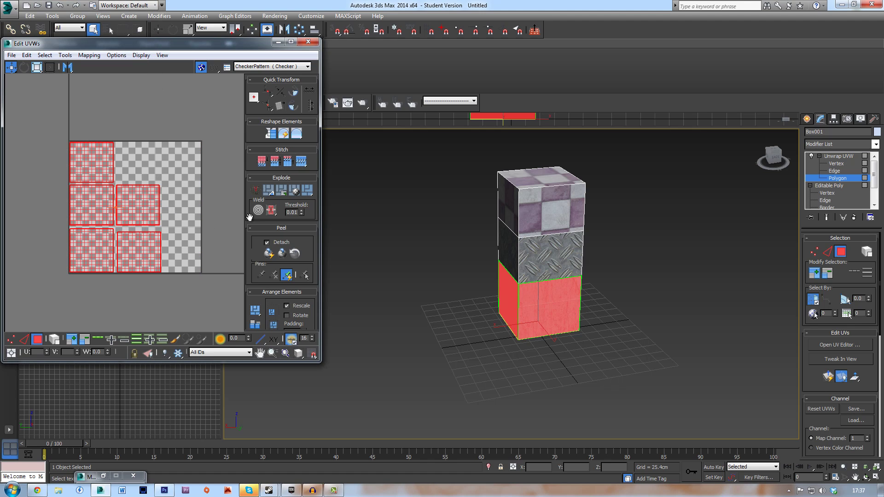
Collapse the whole modifier stack into the Editable Poly and deselect the box.
click(308, 41)
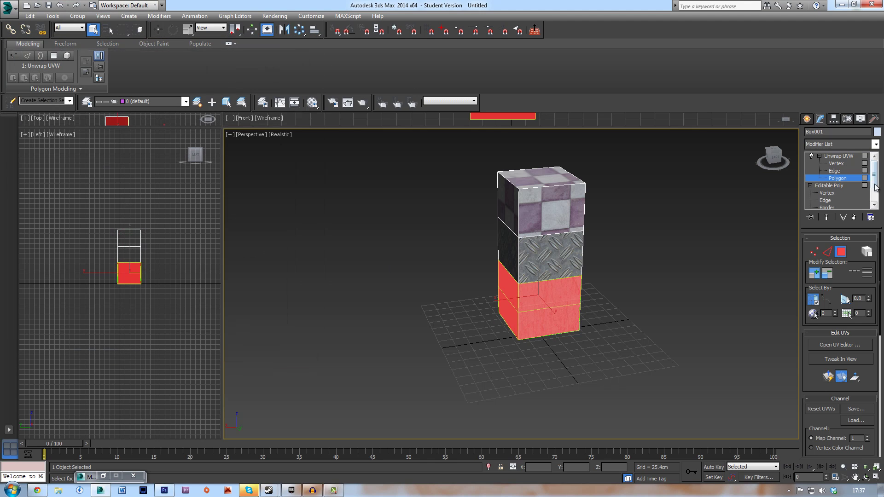
click(834, 157)
click(810, 164)
right_click(826, 188)
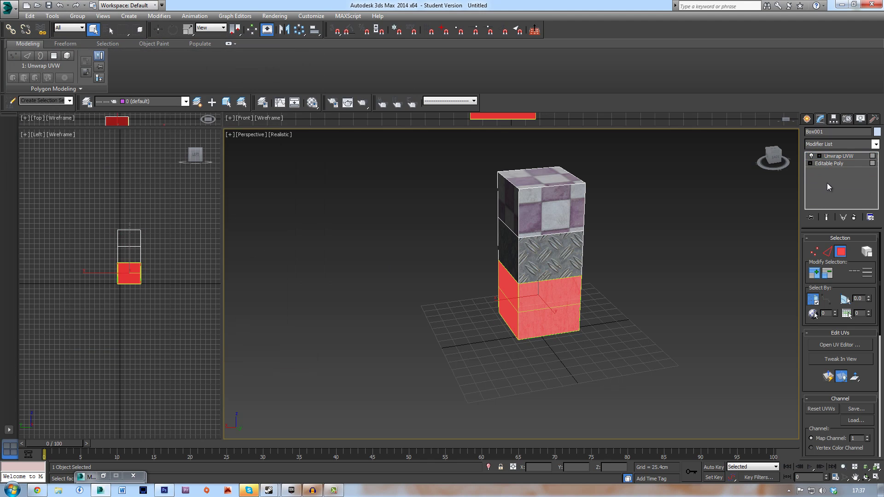
click(759, 277)
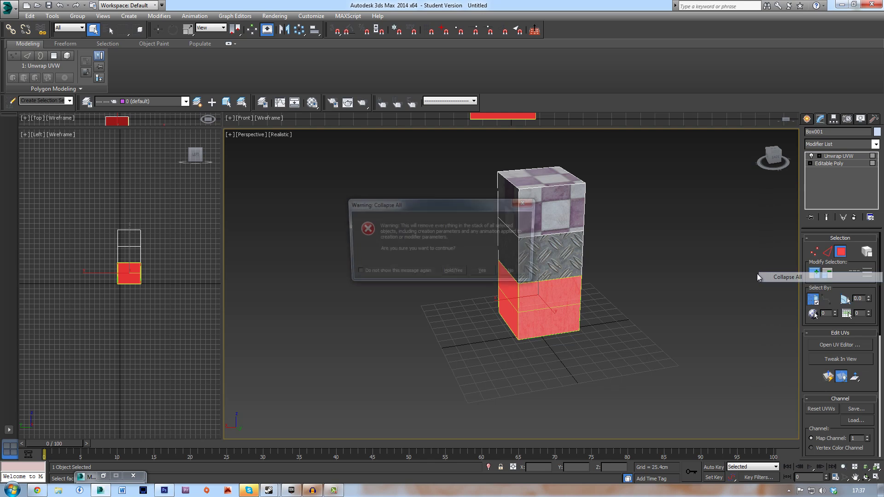
click(482, 270)
click(505, 282)
Select the box's top checker polygons with material ID 1.
alt+middle_drag(505, 280, 482, 294)
click(590, 237)
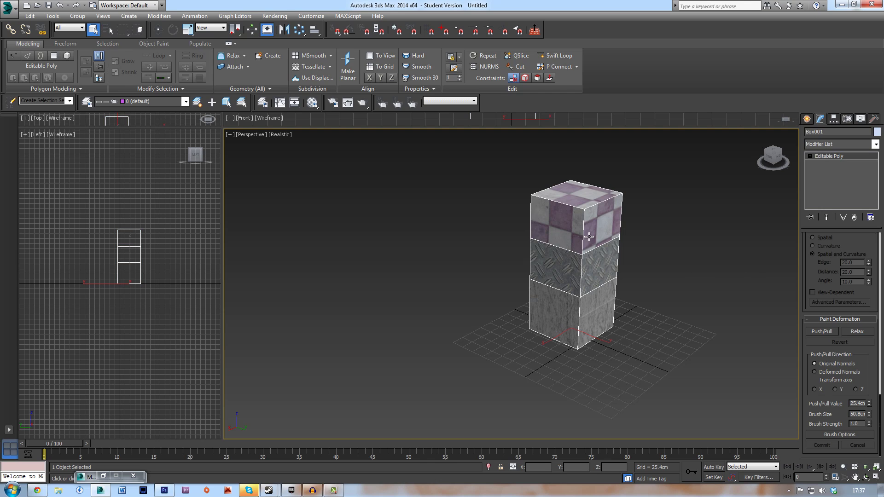
alt+middle_drag(590, 237, 513, 238)
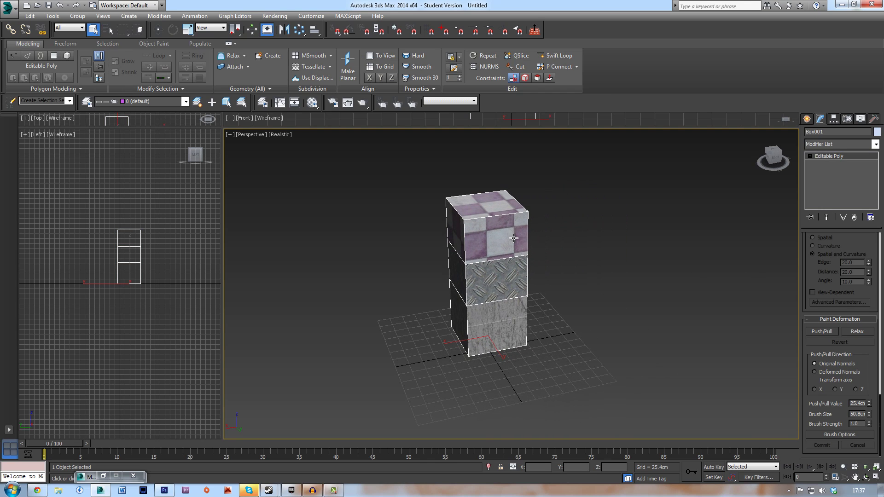
click(809, 156)
click(827, 186)
middle_drag(690, 268, 663, 254)
scroll(849, 302, down, 10)
scroll(842, 341, down, 10)
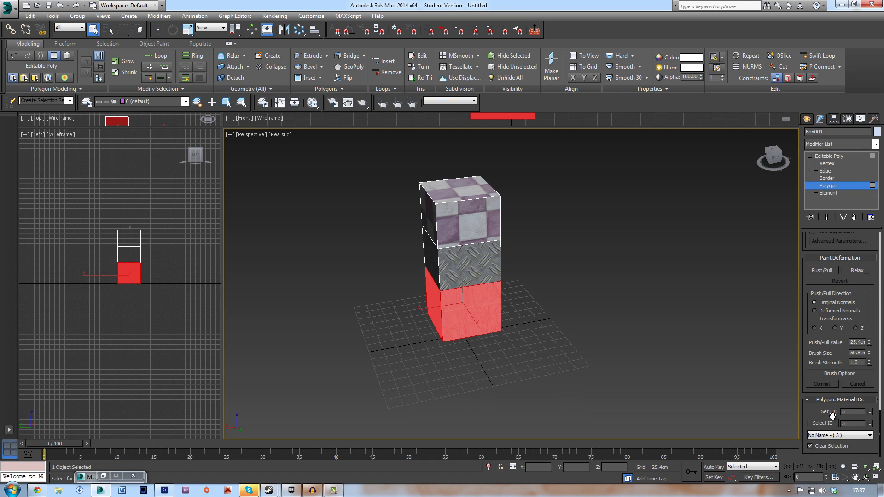
click(842, 435)
click(844, 444)
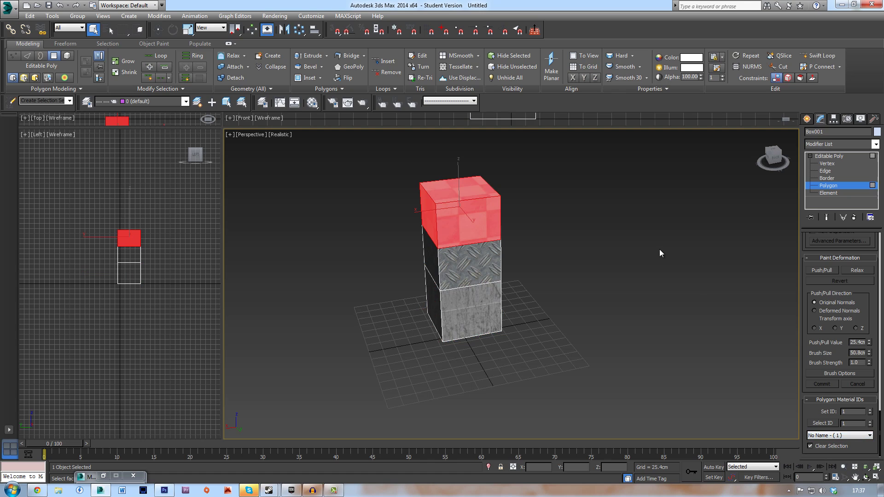
middle_drag(659, 249, 665, 275)
Add an Unwrap UVW modifier to the top section and check it in the UV Editor.
click(849, 144)
key(u)
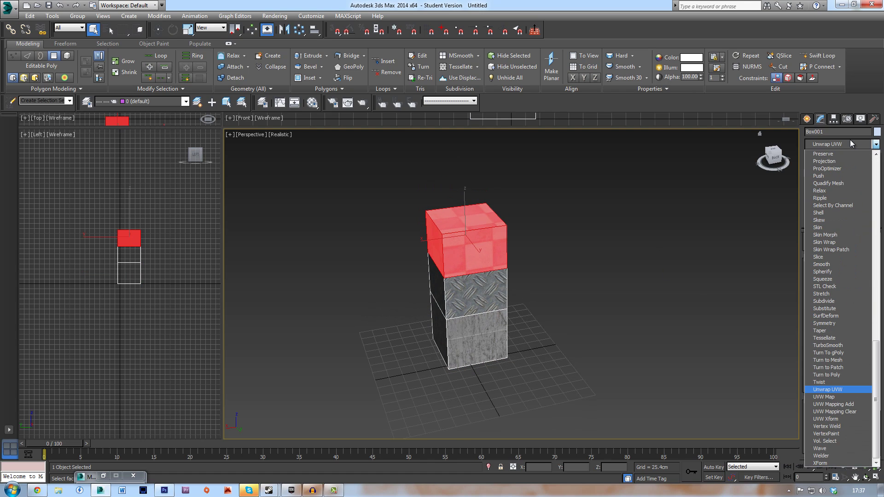
click(847, 389)
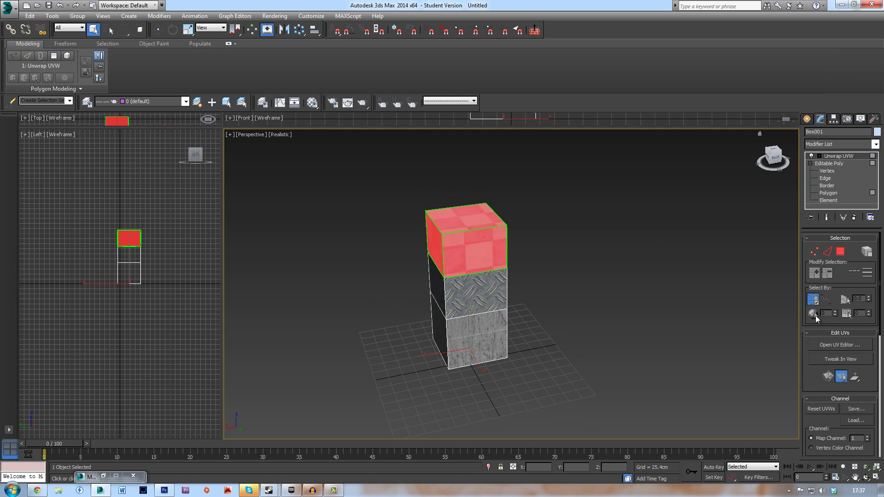
click(829, 344)
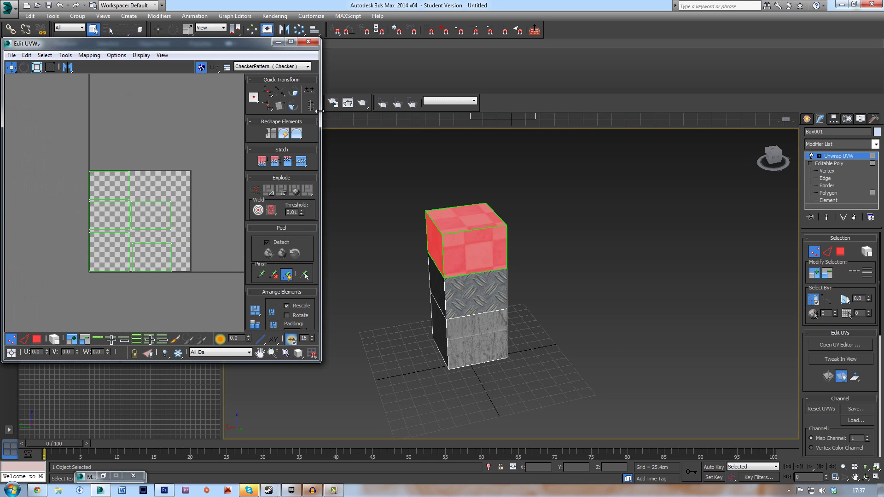
click(307, 42)
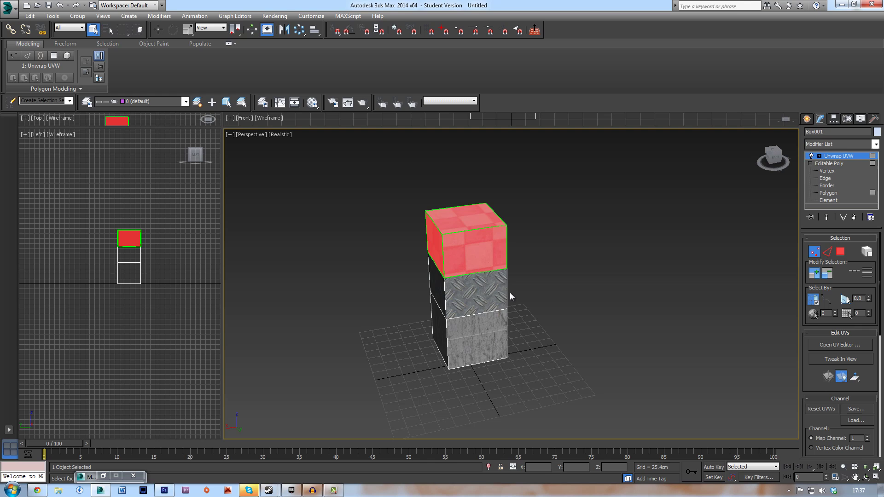
Collapse the modifier stack into the mesh, confirming with Yes.
click(810, 163)
right_click(816, 177)
click(819, 274)
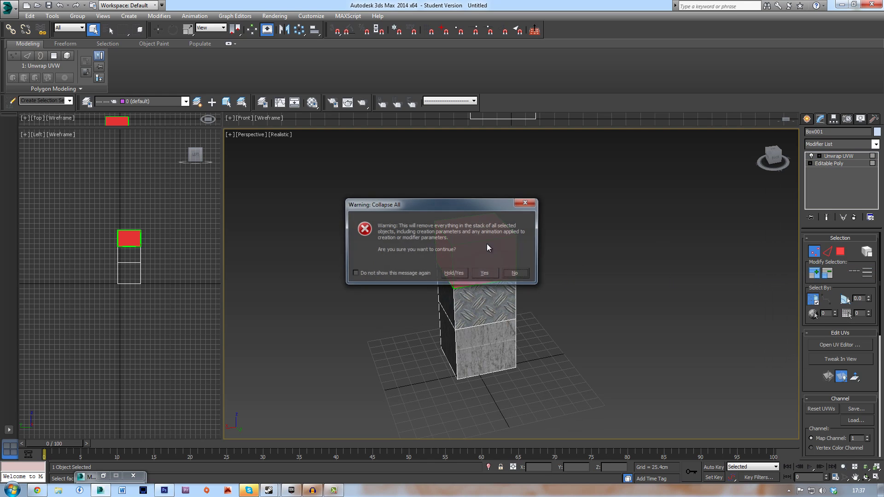
click(485, 273)
click(605, 276)
alt+middle_drag(605, 276, 555, 272)
scroll(556, 272, up, 5)
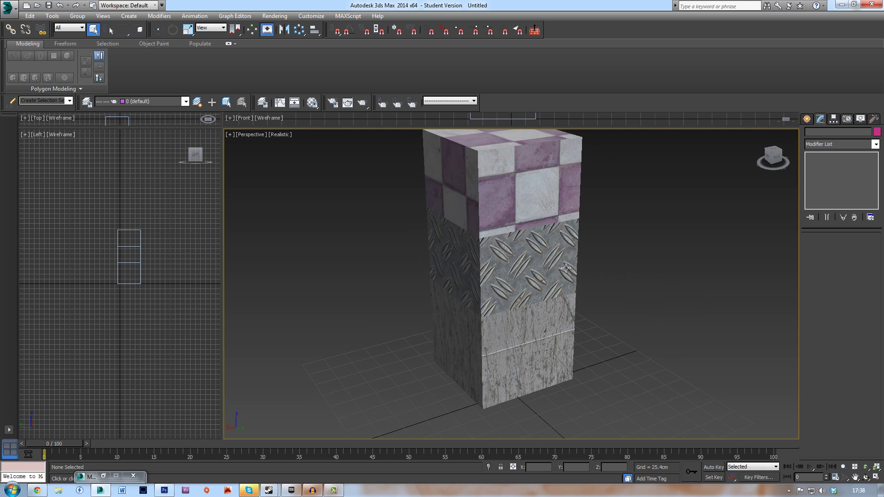
alt+middle_drag(566, 268, 545, 274)
click(806, 119)
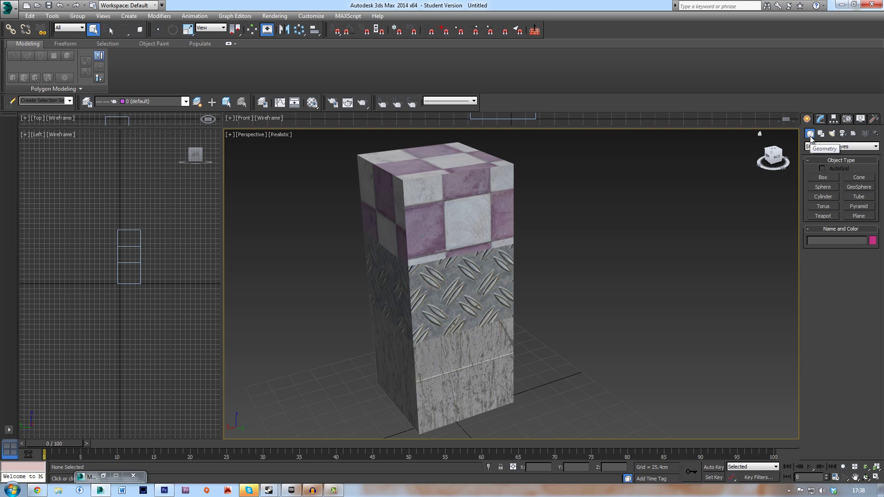
middle_drag(662, 222, 667, 222)
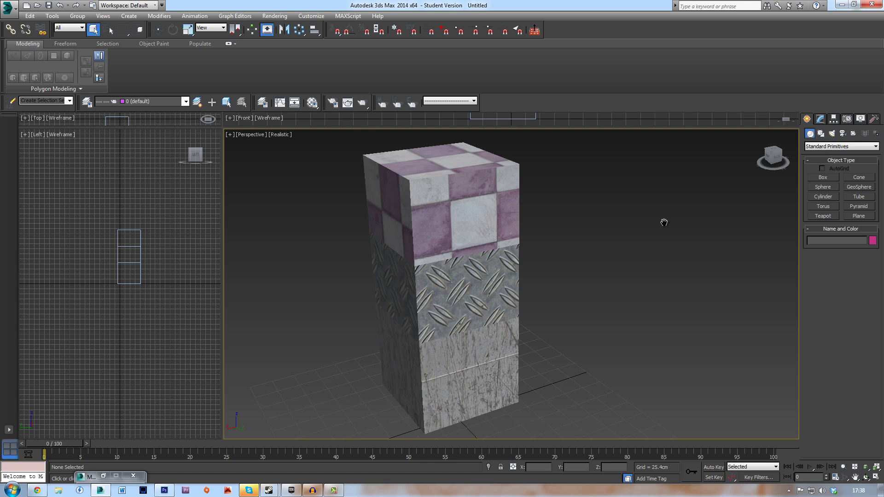
middle_drag(657, 221, 637, 223)
click(820, 118)
click(807, 119)
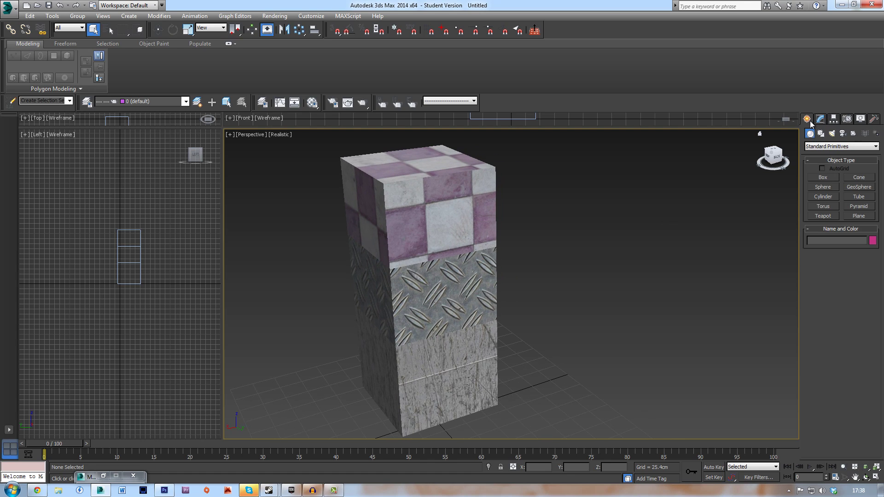
scroll(598, 249, down, 5)
Export the selected box to the Desktop as Testbox in ASCII Scene Export (*.ASE) format.
click(569, 250)
scroll(571, 254, up, 4)
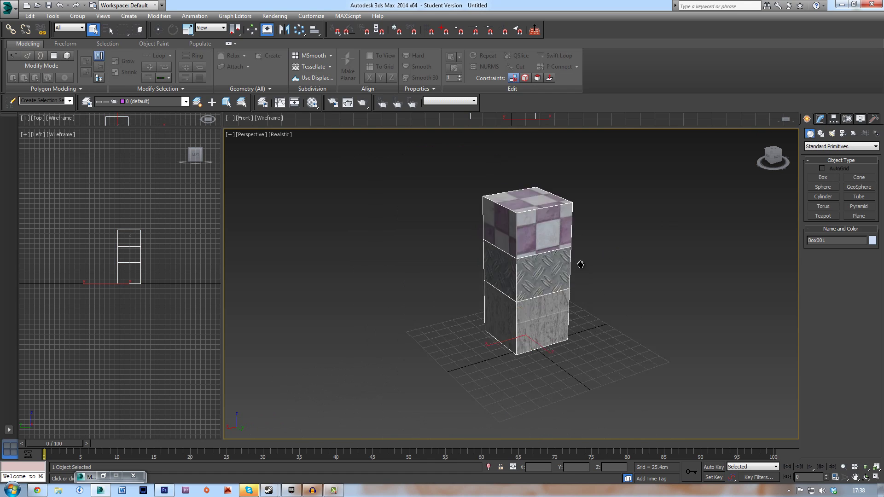
click(10, 7)
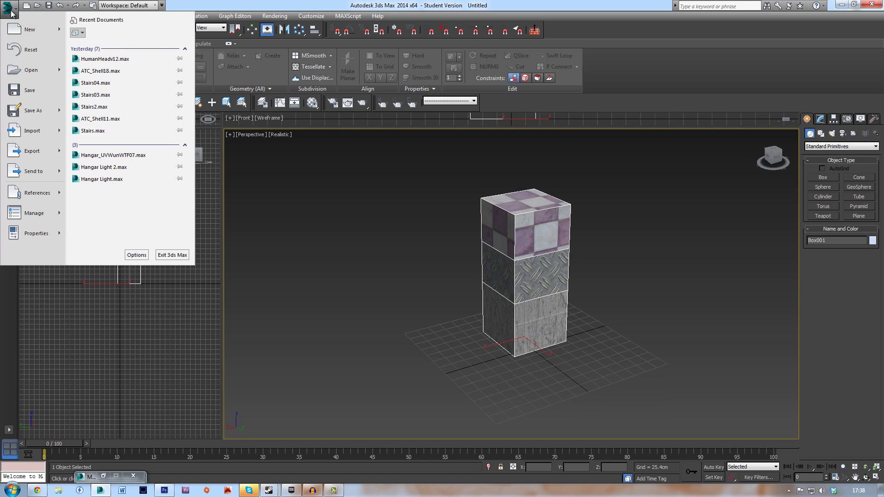
mouse_move(33, 151)
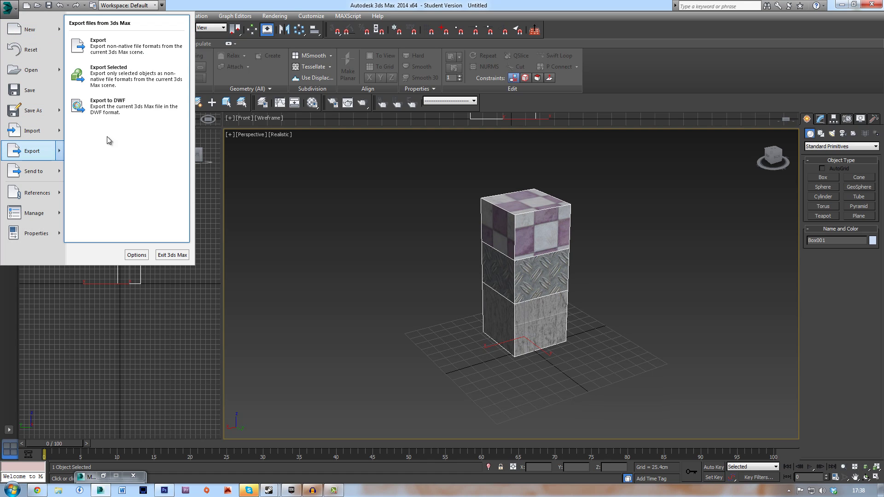
click(140, 81)
click(174, 320)
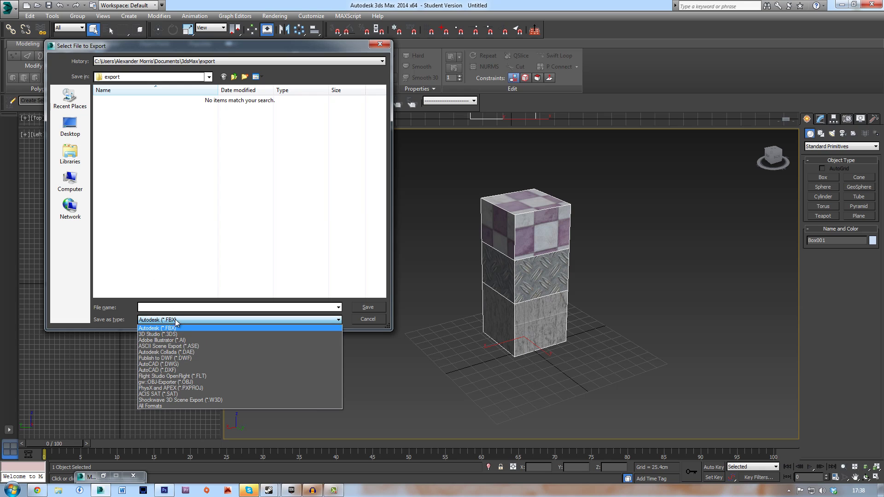
click(192, 347)
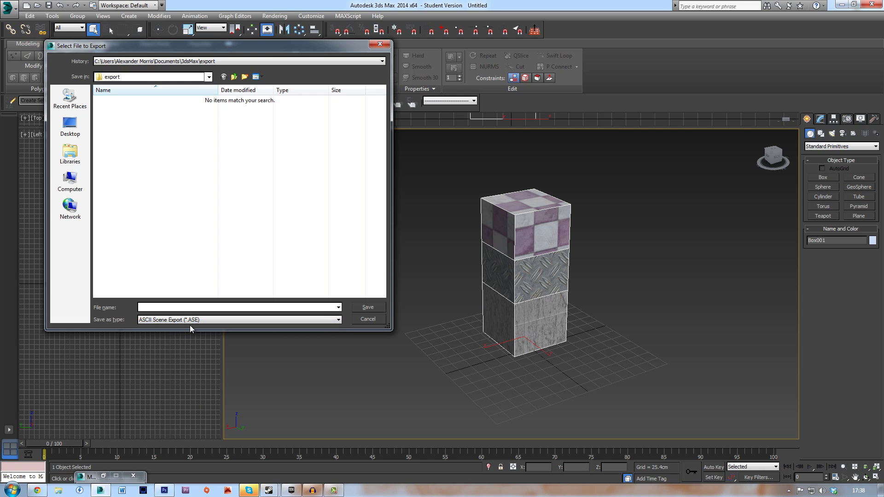
click(70, 125)
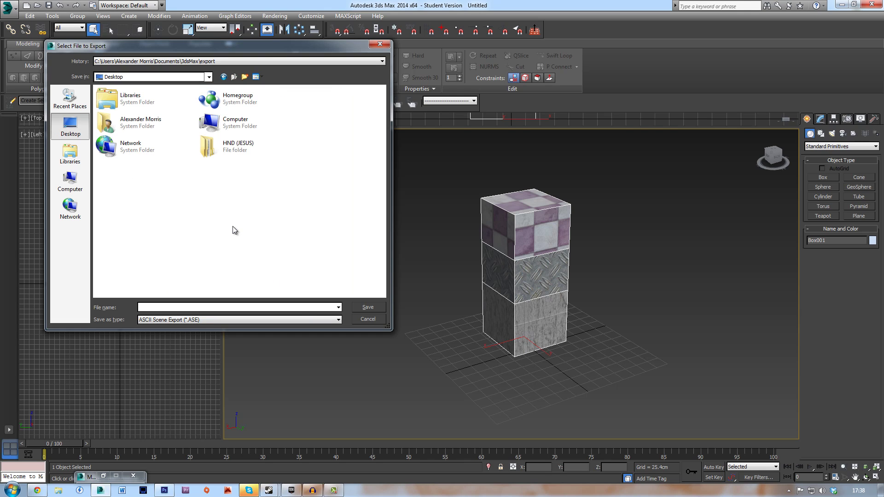
key(BackSpace)
text(Testbox)
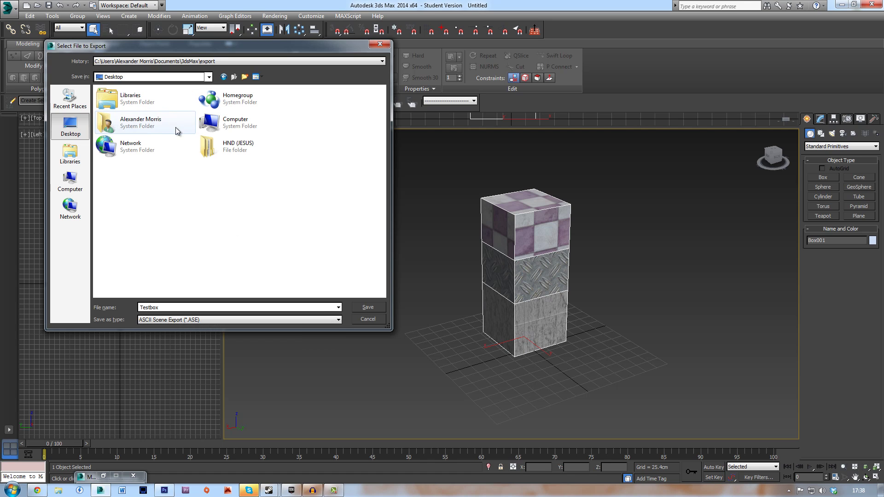
click(370, 307)
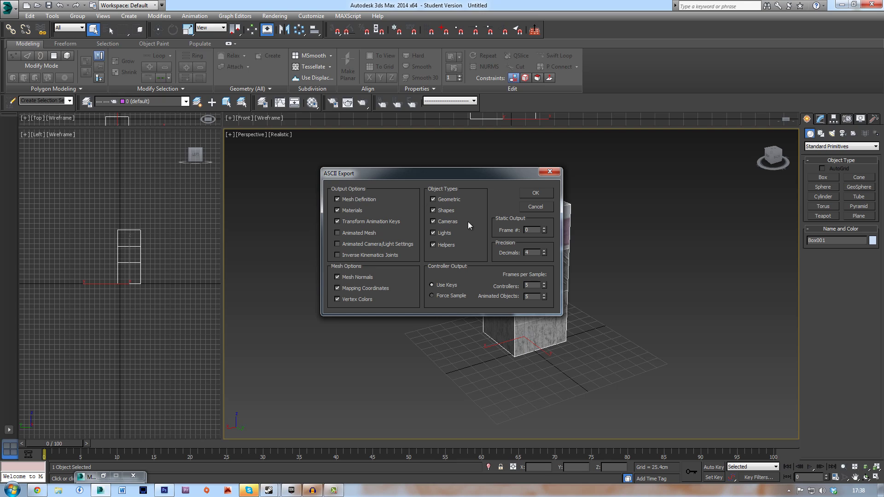
click(536, 193)
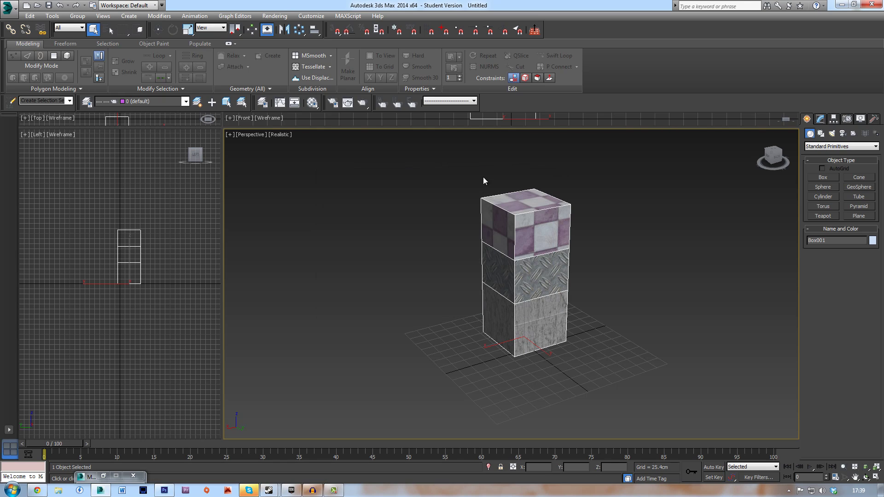
Minimize 3ds Max and bring up the UDK editor maximized.
click(841, 5)
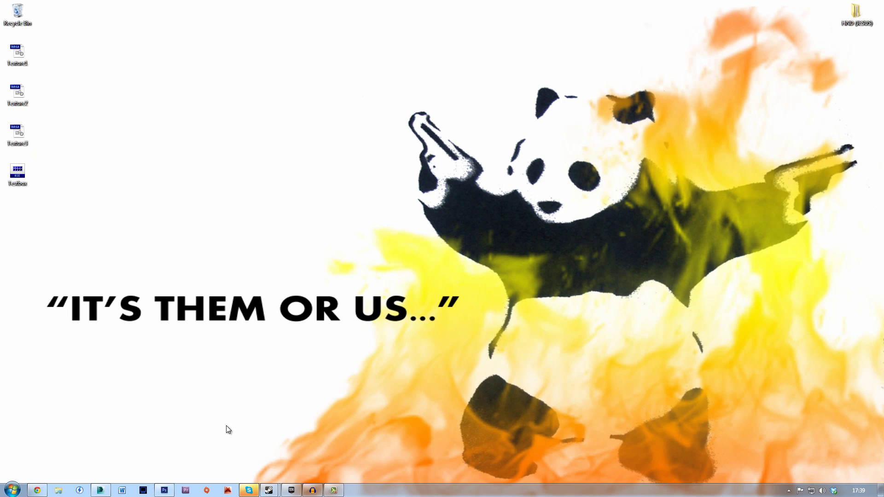
click(291, 490)
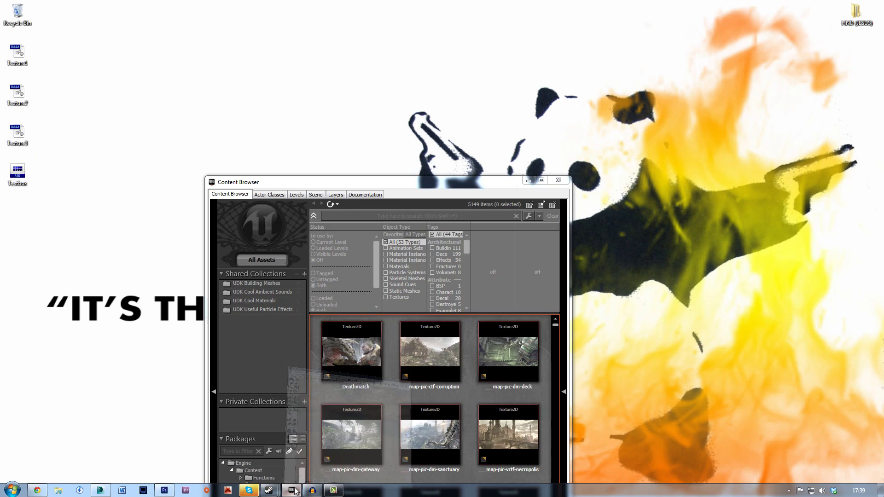
drag(401, 162, 547, 67)
double_click(428, 7)
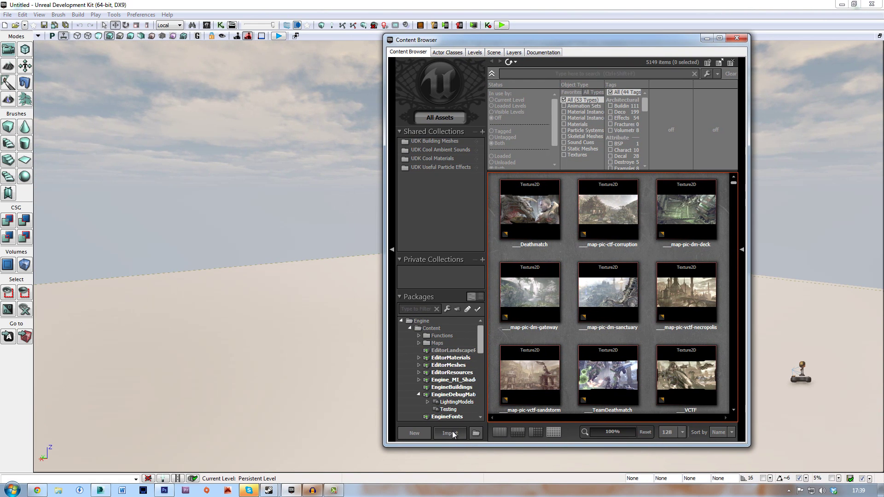
Choose Testbox.ase from the Desktop for import into UDK.
click(450, 433)
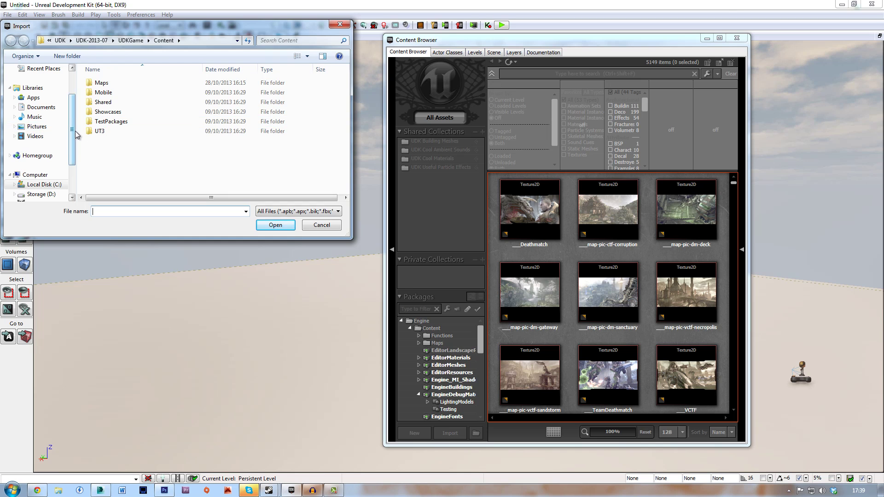
scroll(73, 124, up, 2)
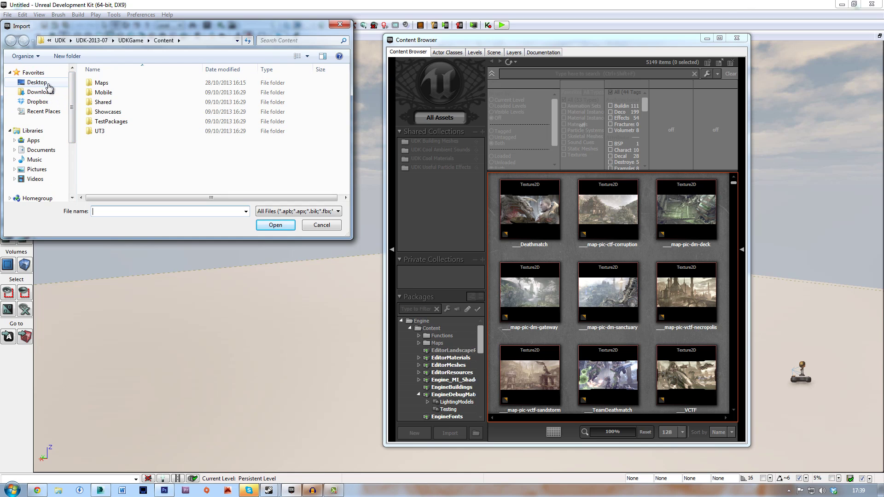
scroll(60, 108, down, 2)
scroll(63, 112, up, 2)
scroll(63, 112, down, 3)
scroll(69, 106, up, 3)
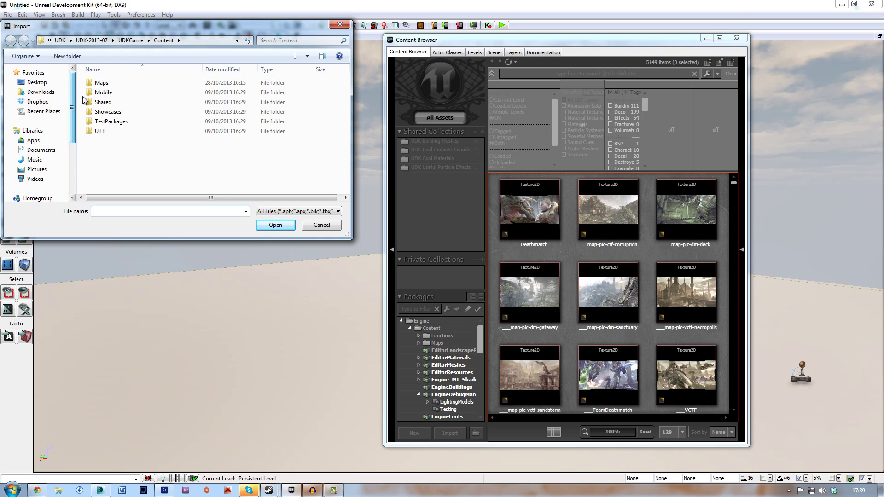
scroll(69, 133, down, 3)
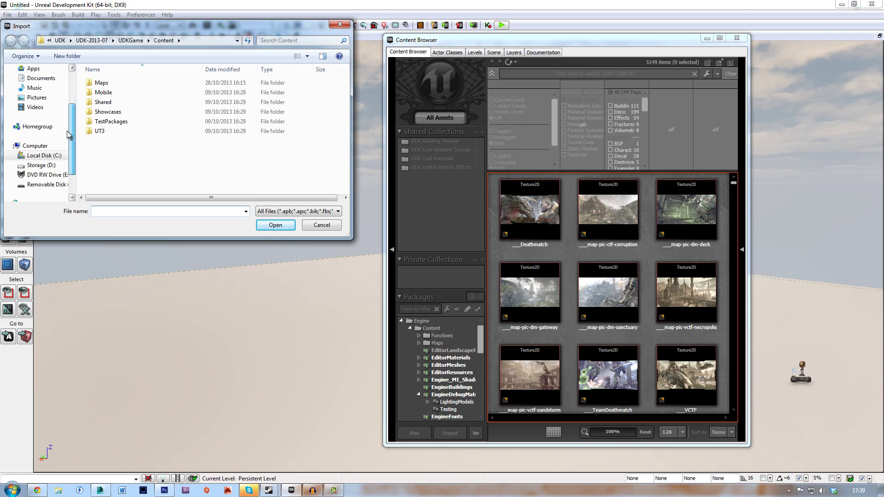
scroll(69, 138, down, 2)
scroll(66, 134, up, 5)
click(39, 83)
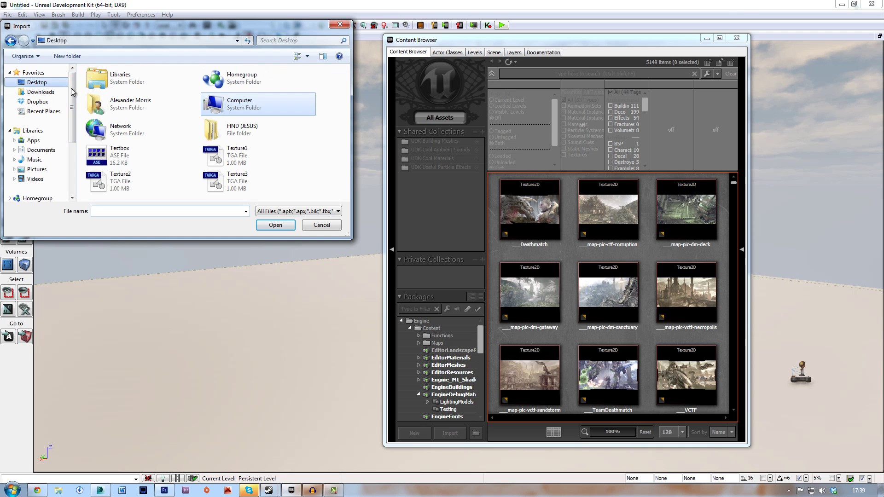
click(129, 156)
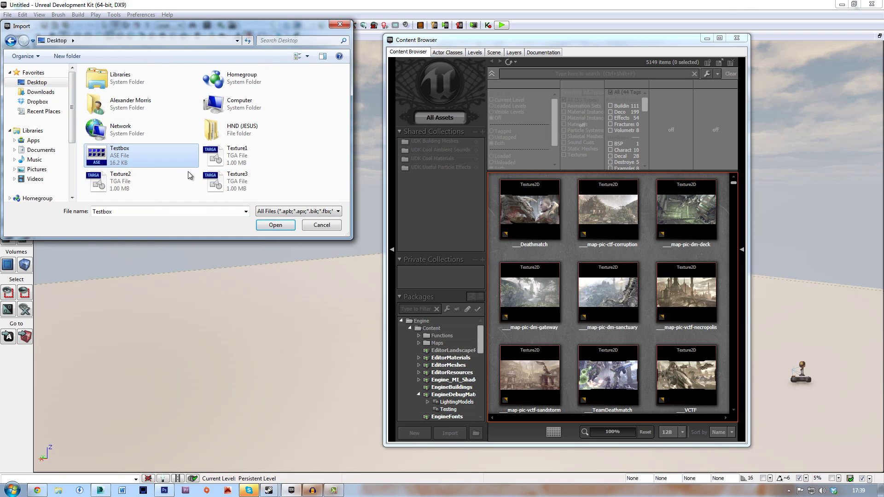
click(276, 225)
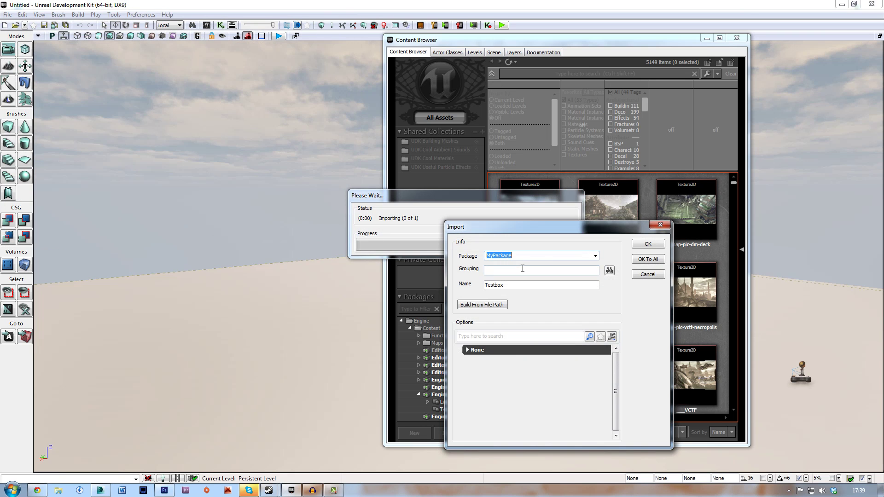
Import Testbox as a static mesh into the Test package and select the asset.
text(Test)
click(642, 245)
click(526, 265)
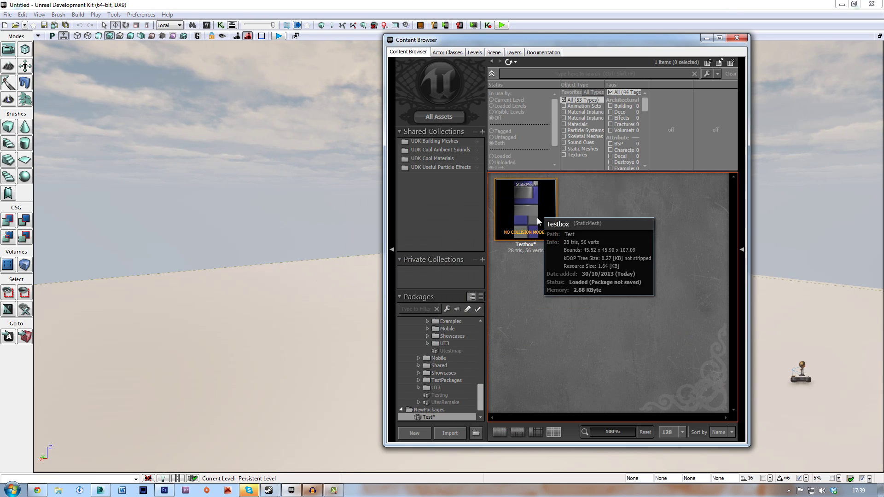
click(522, 203)
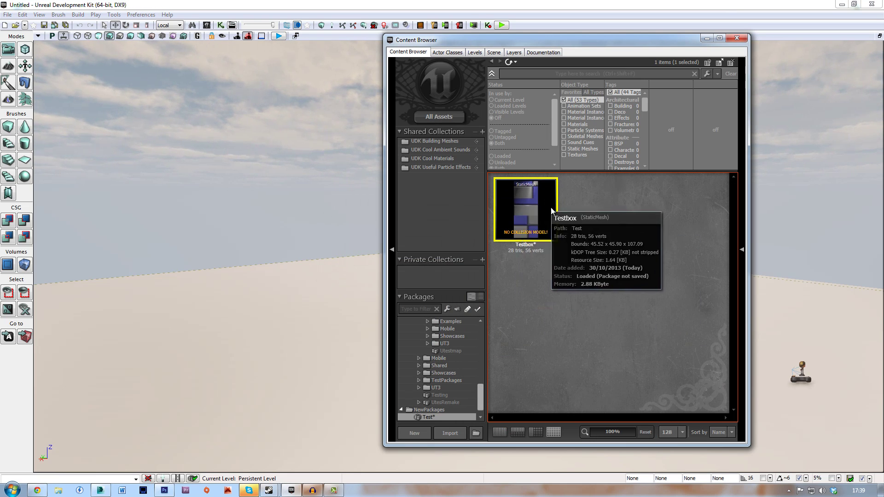
Place Testbox in the level and scale it uniformly to about 5.49.
drag(529, 208, 286, 354)
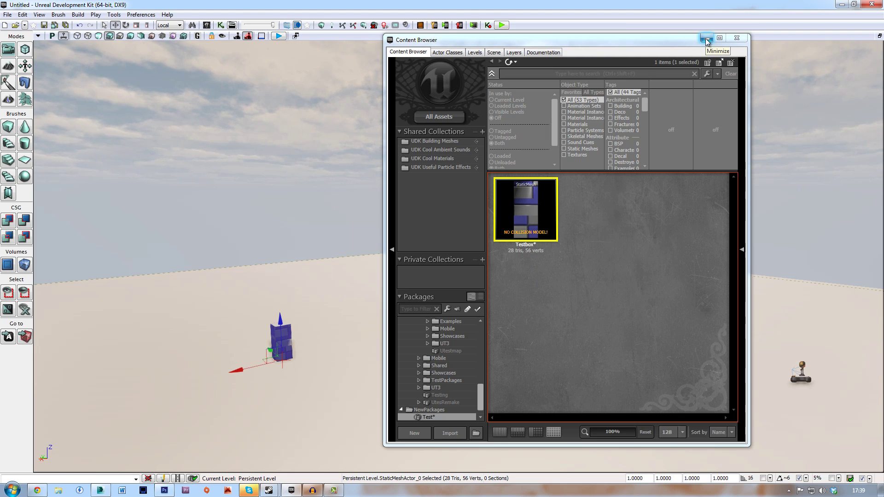
right_drag(244, 193, 258, 107)
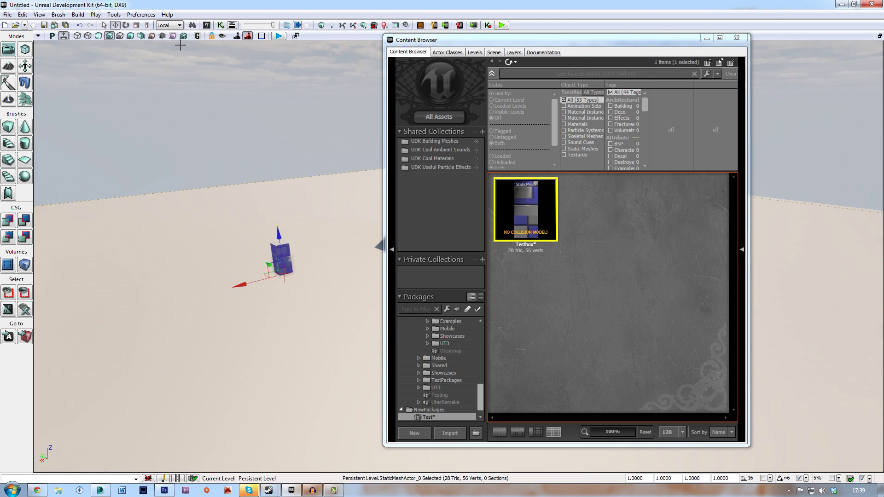
click(137, 25)
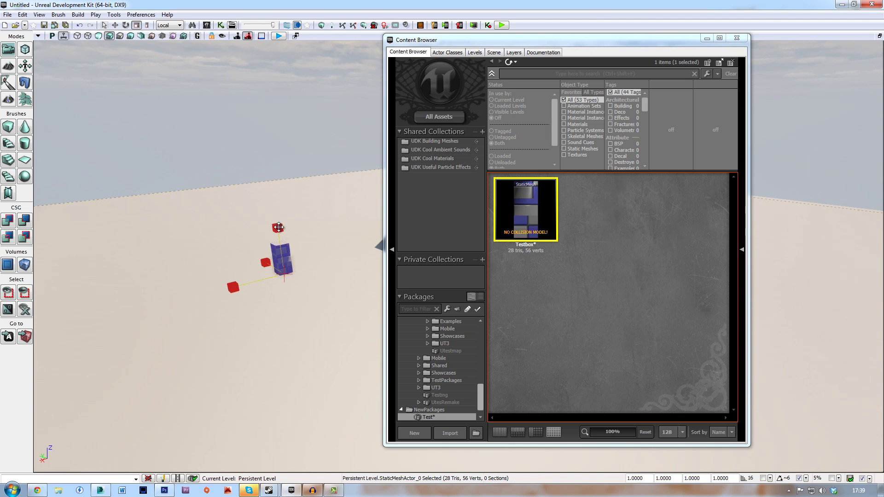
mouse_move(278, 227)
mouse_down()
mouse_move(276, 249)
mouse_move(278, 230)
mouse_up()
right_drag(278, 231, 296, 339)
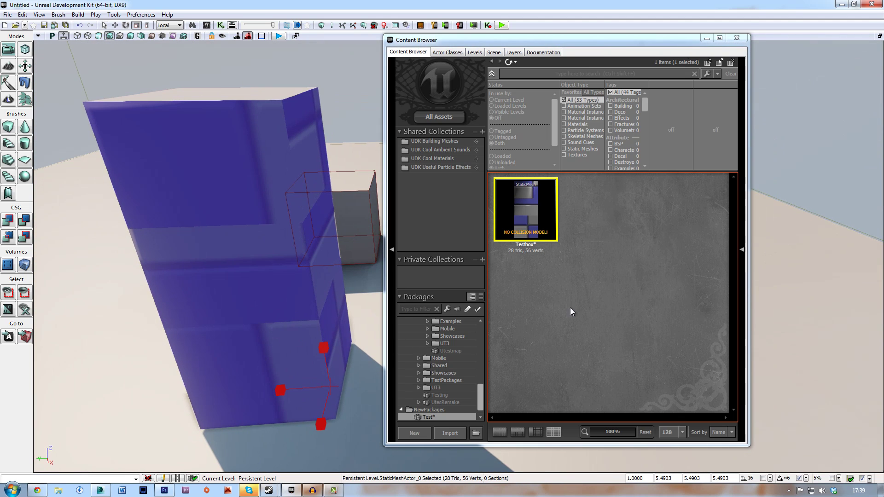
right_click(529, 213)
click(596, 202)
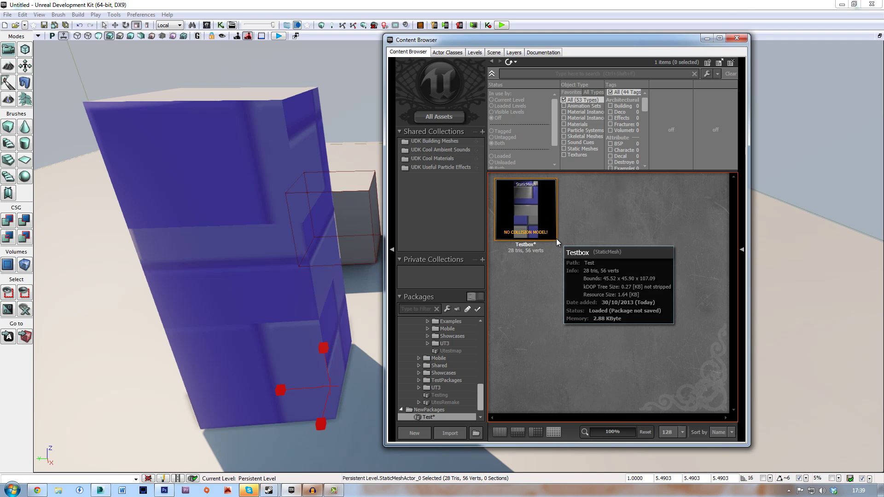
Import Texture1, Texture2 and Texture3 into the Test package, confirming each one.
click(449, 433)
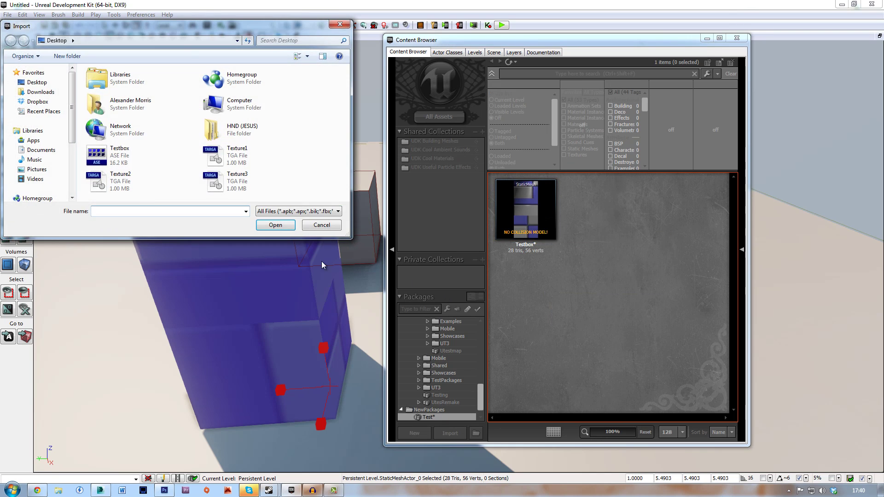
click(306, 158)
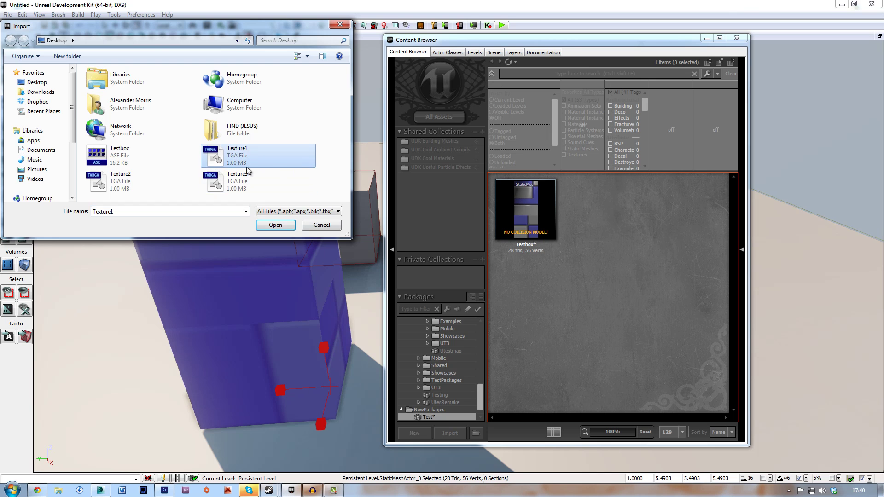
ctrl+click(211, 184)
ctrl+click(115, 181)
click(275, 225)
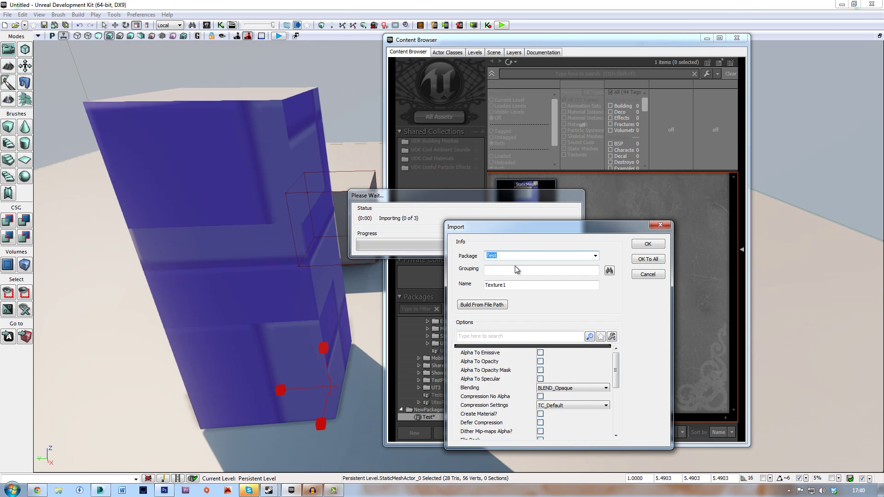
click(534, 267)
click(519, 283)
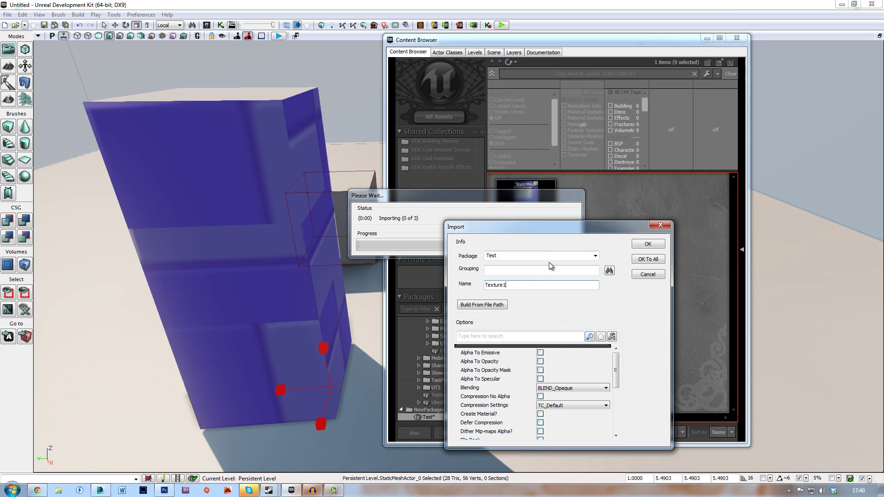
click(648, 245)
click(647, 245)
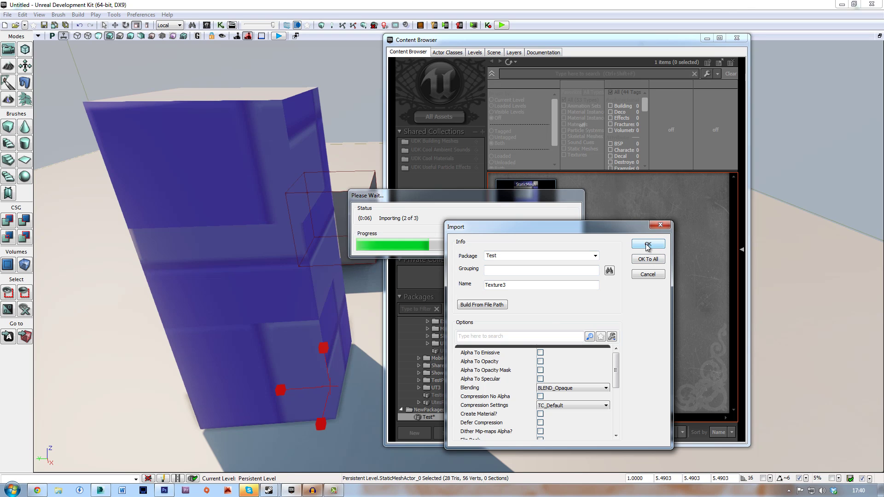
click(647, 245)
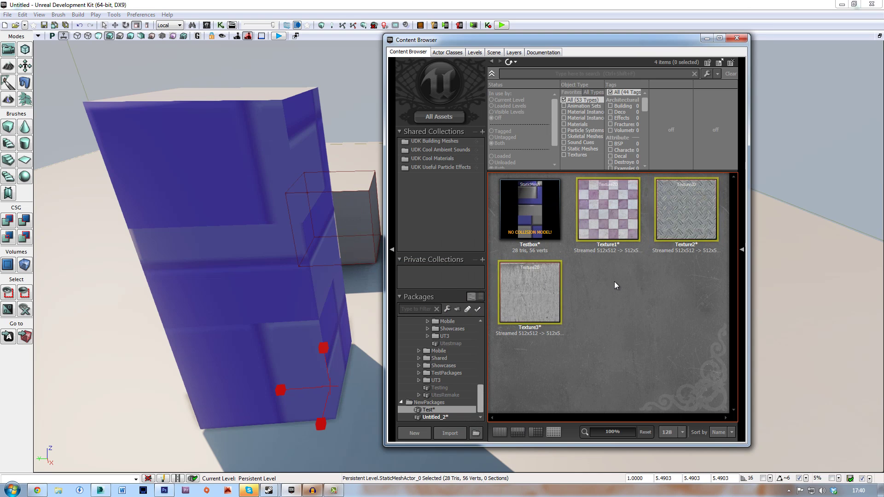
right_click(600, 305)
Create a new material named TEXTURE1_matt in the Test package.
click(663, 98)
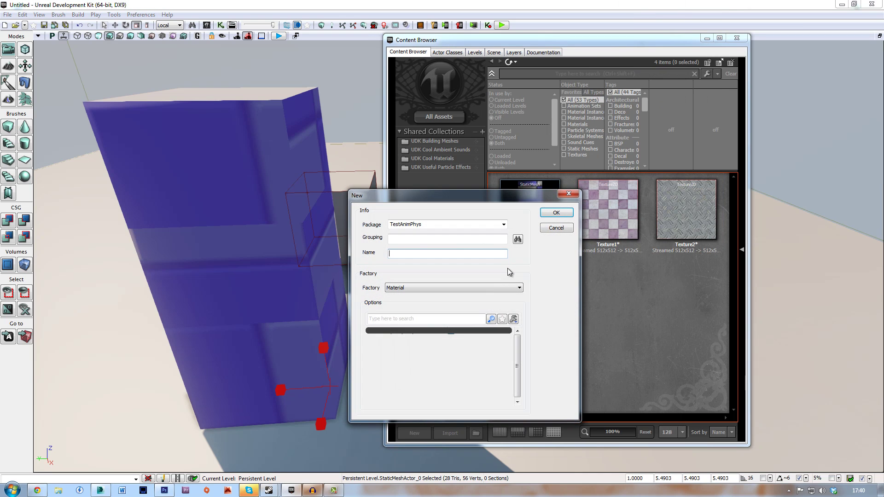
click(434, 252)
click(461, 226)
text(test)
drag(443, 195, 533, 154)
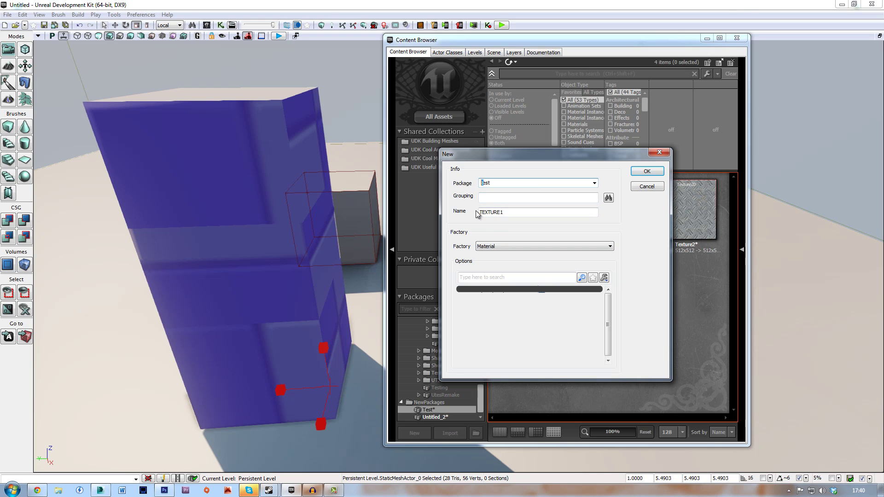
click(647, 171)
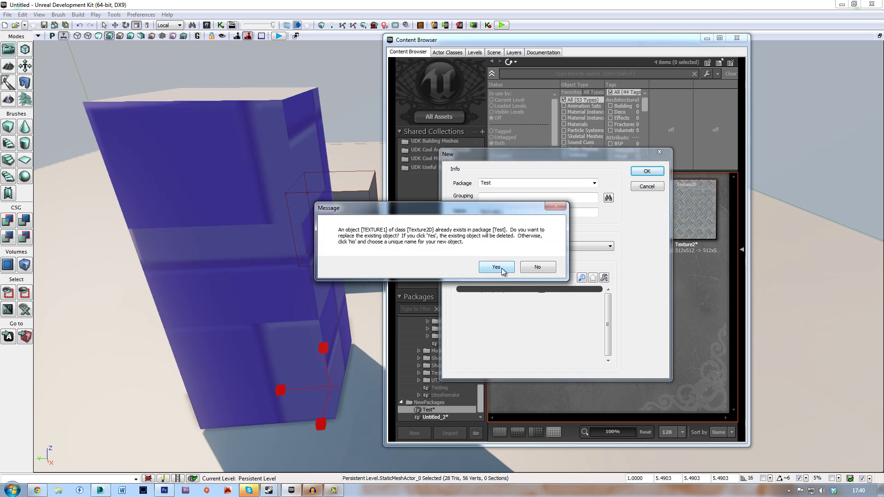
click(526, 268)
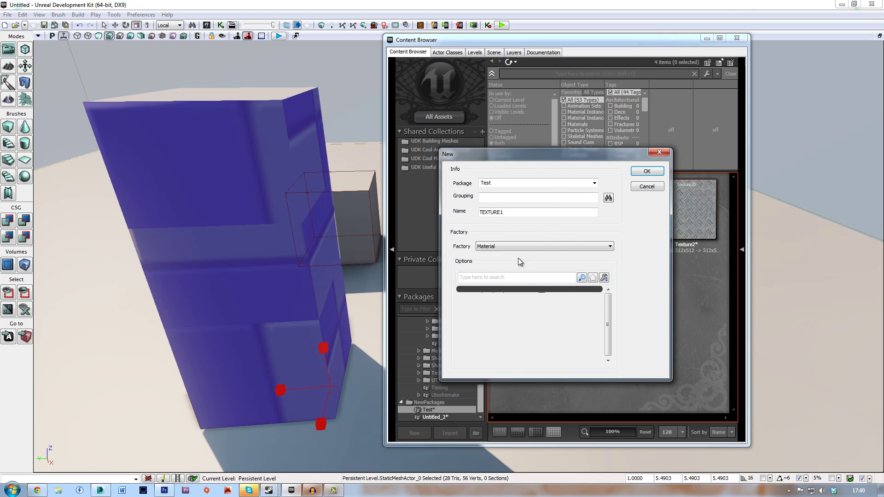
click(510, 212)
key(Return)
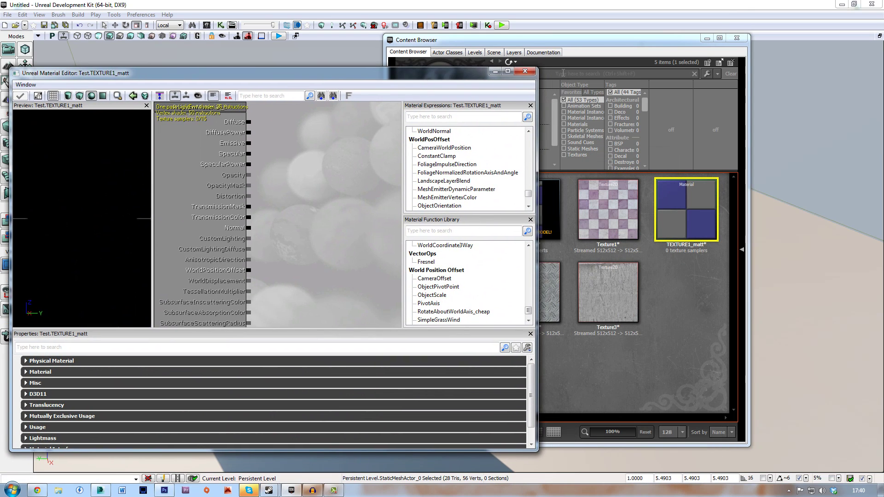
Wire Texture1 into the material's Diffuse, apply, and close the Material Editor.
click(562, 72)
drag(460, 45, 584, 68)
drag(734, 252, 277, 148)
click(20, 96)
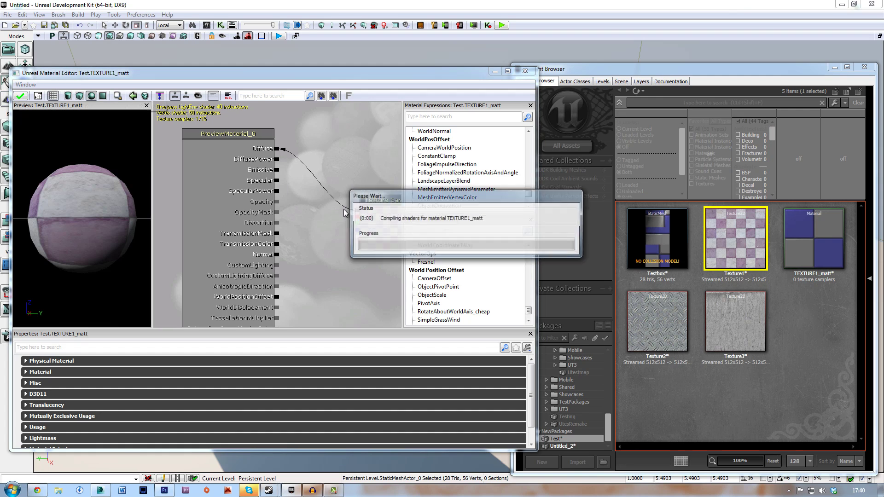
click(525, 70)
click(797, 312)
Create a new material named TEXTURE2_matt in the Test package.
right_click(797, 332)
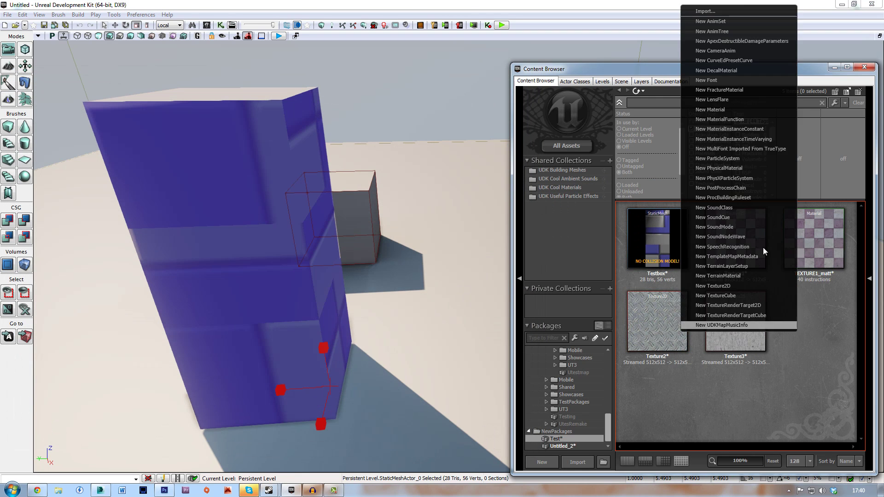
click(708, 120)
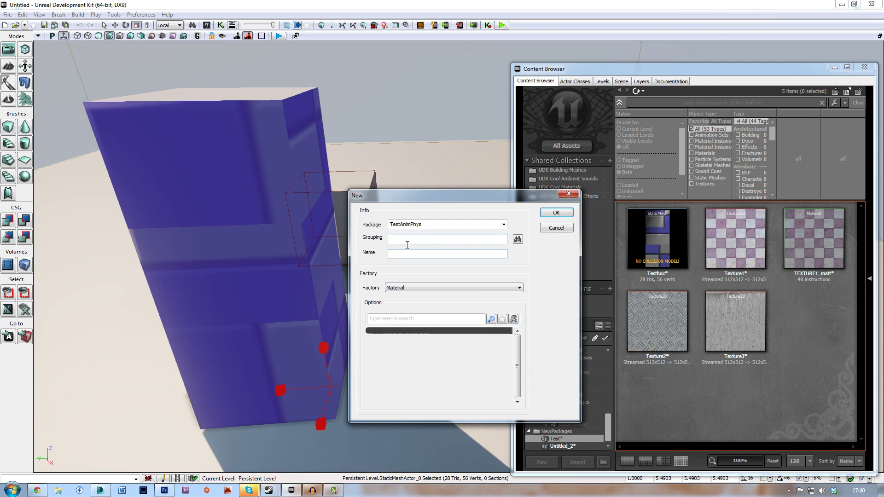
double_click(446, 224)
text(Test)
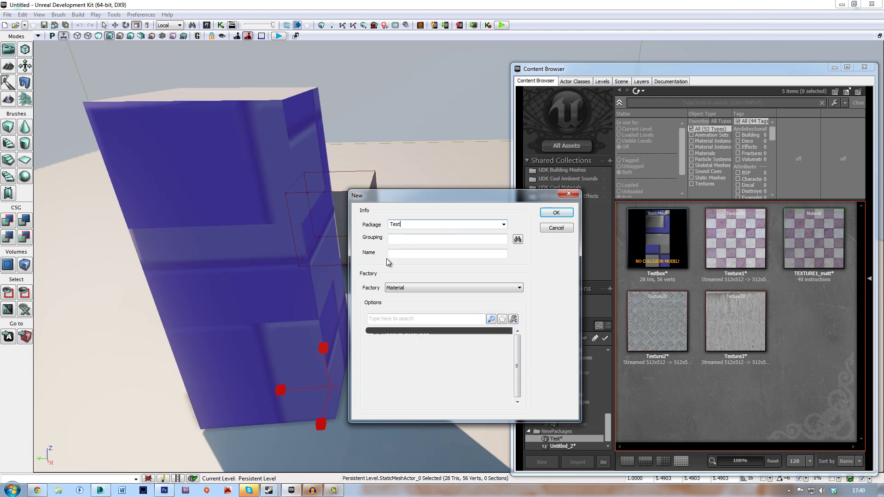
click(402, 253)
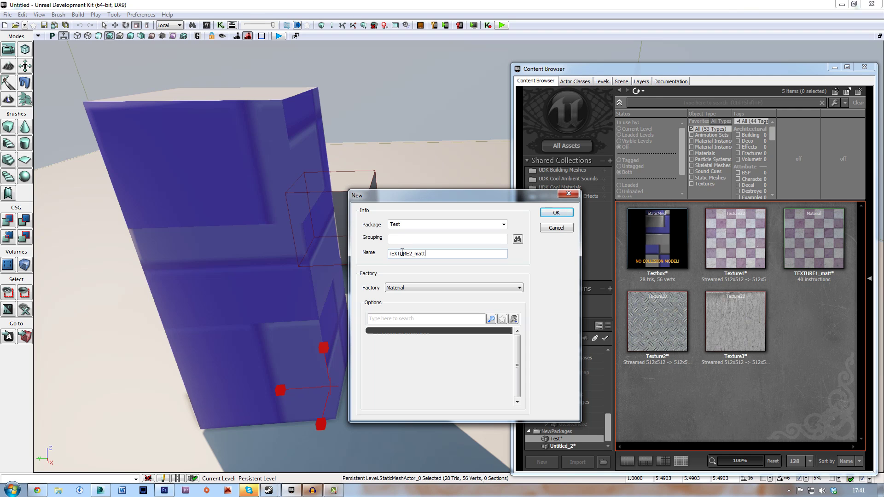
click(551, 215)
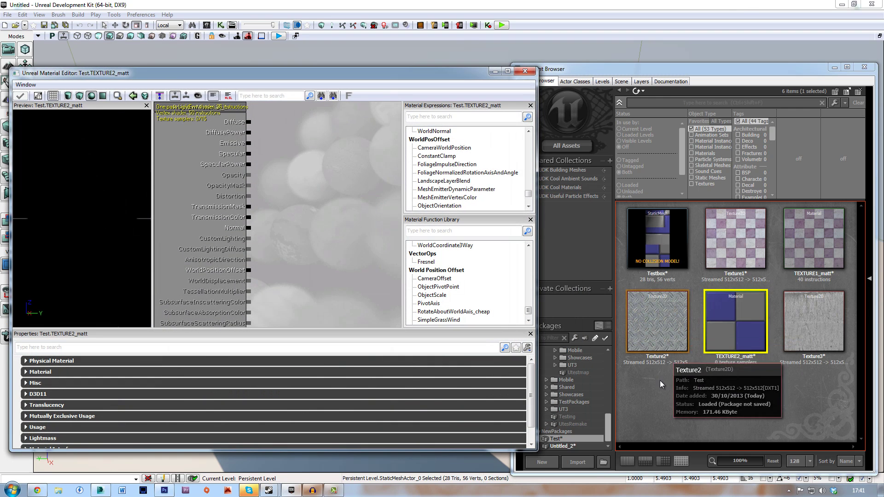
Connect Texture2 to Diffuse, apply, and close the Material Editor.
drag(656, 327, 249, 123)
click(20, 95)
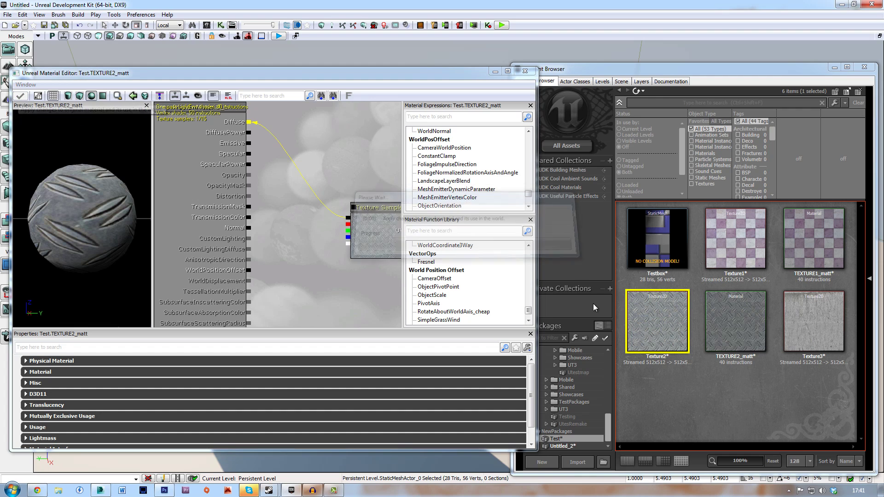
click(525, 71)
click(708, 396)
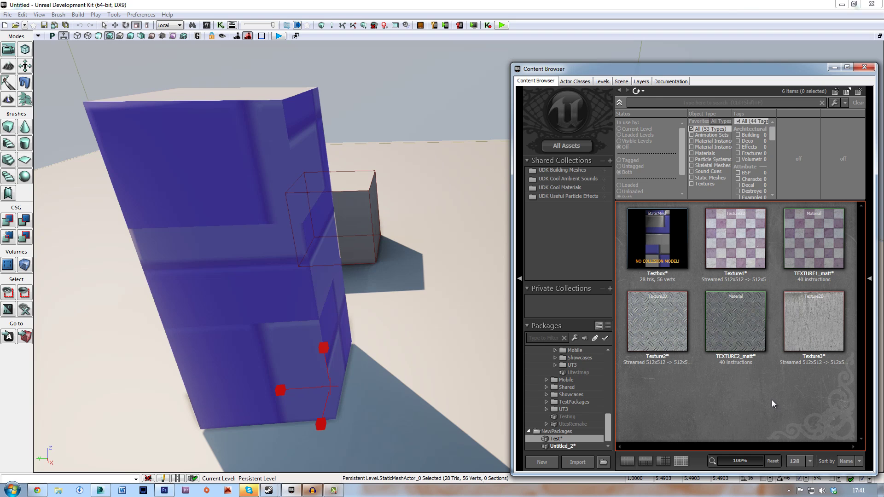
Create a new material named TEXTURE3_matt in the Test package.
right_click(690, 392)
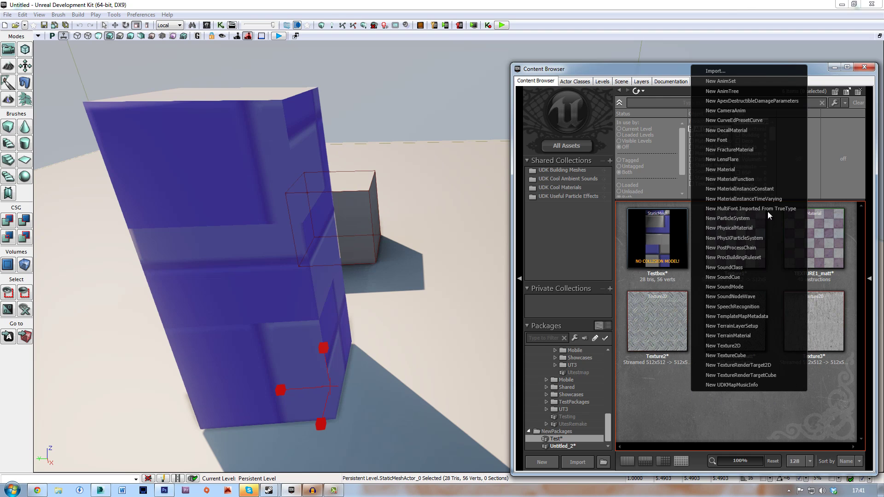
click(747, 173)
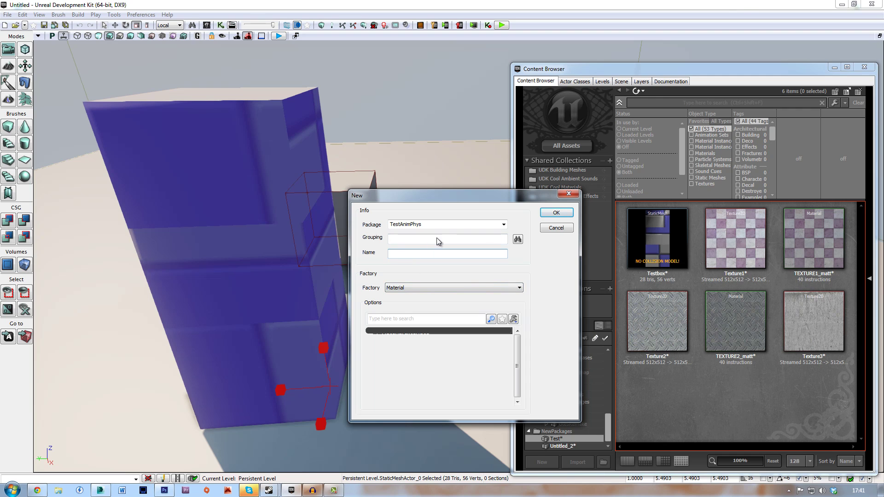
key(shift+Tab)
text(Te)
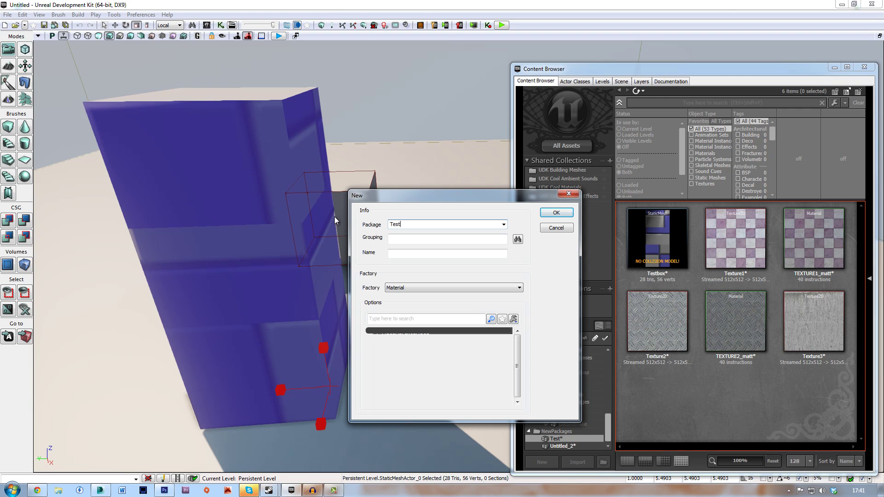
click(401, 256)
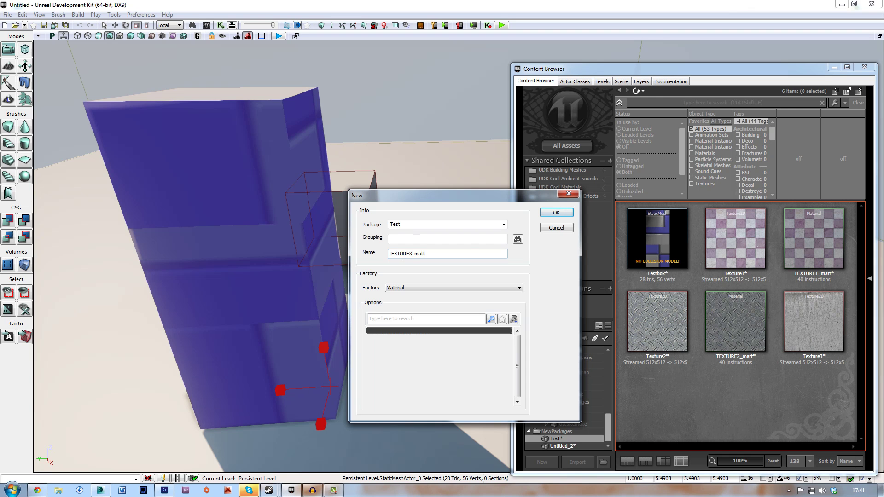
click(553, 216)
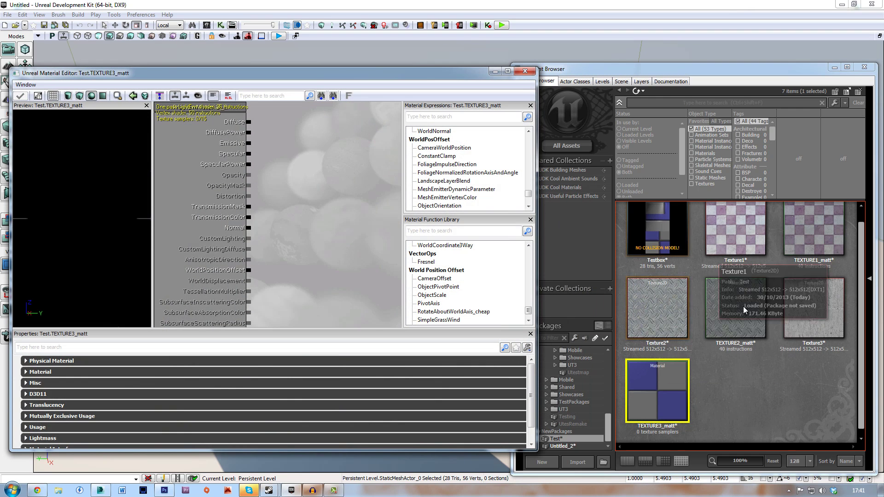
Connect the scratched-metal Texture3 to Diffuse and apply the material.
click(814, 310)
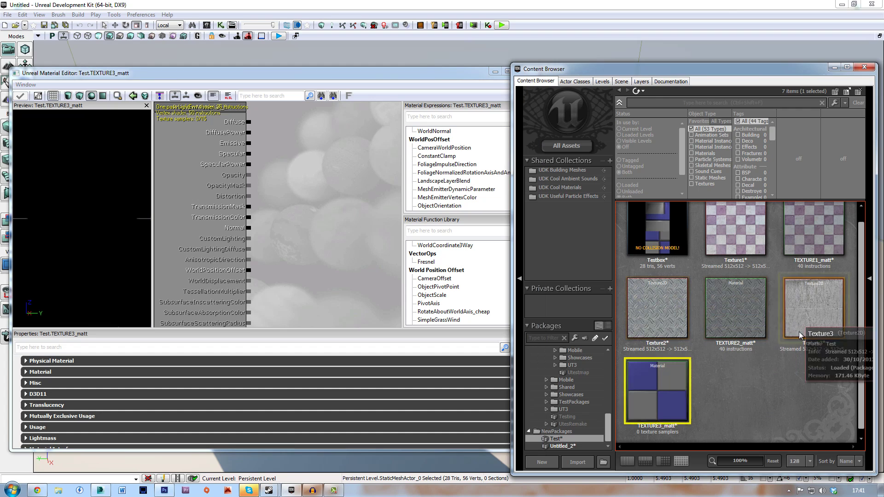
drag(814, 311, 248, 122)
click(19, 95)
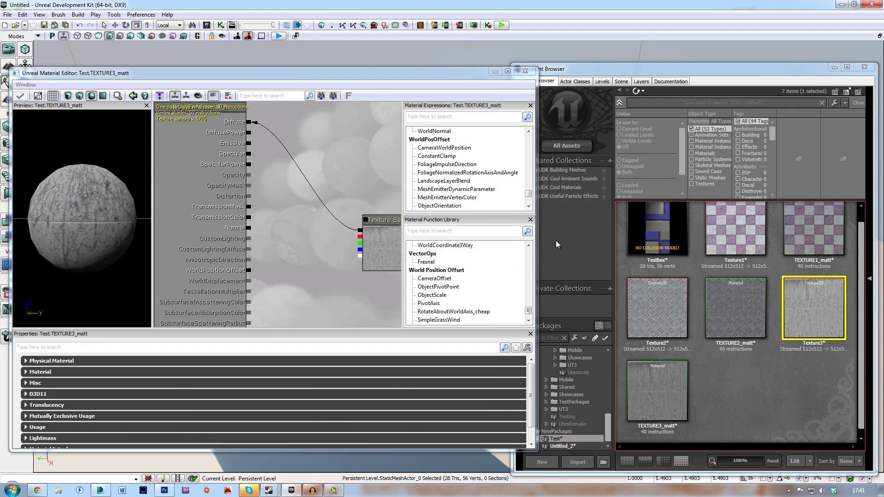
Close the TEXTURE3_matt material editor and open the Testbox mesh in the Static Mesh Editor.
click(525, 71)
drag(592, 70, 486, 53)
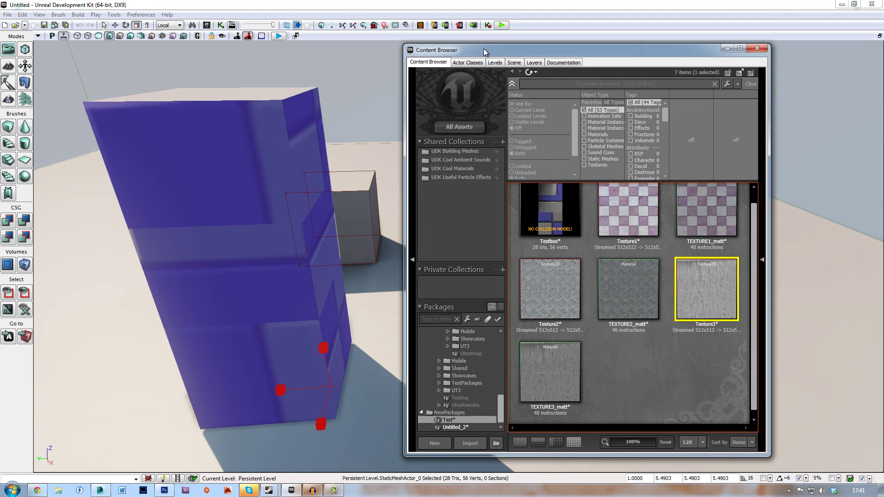
click(552, 236)
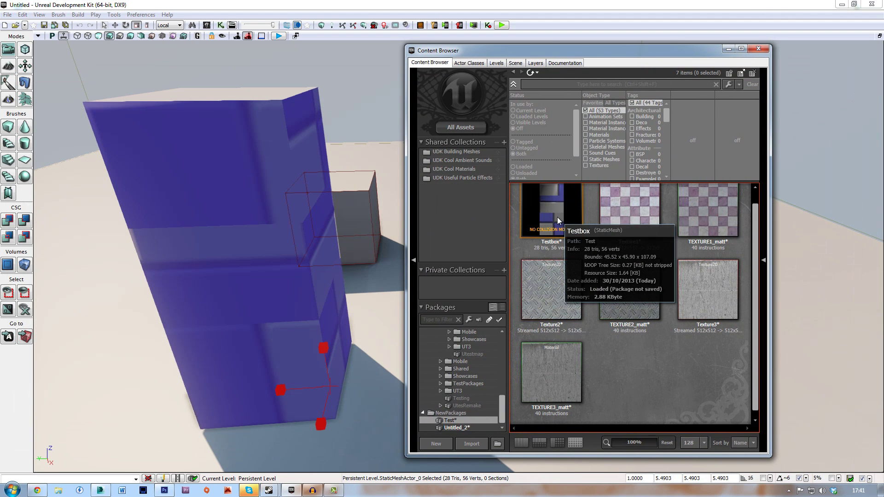
double_click(551, 237)
drag(315, 72, 219, 95)
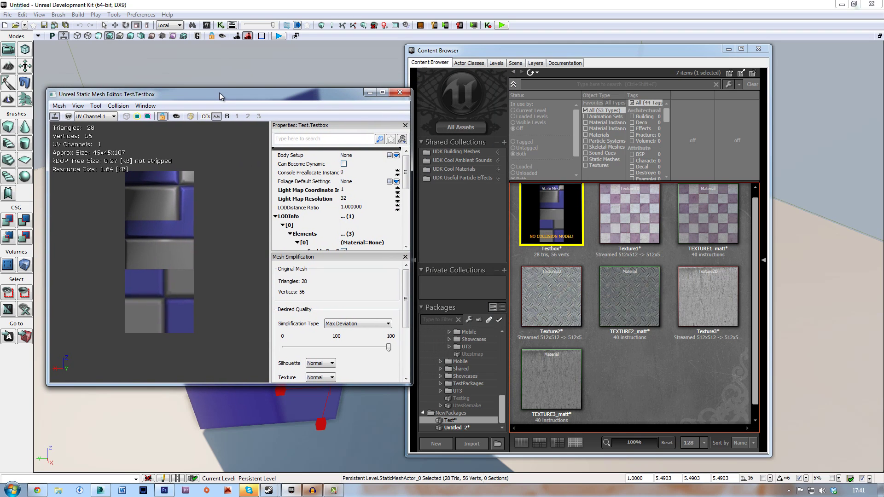
Reposition and enlarge the Static Mesh Editor window.
click(276, 216)
scroll(304, 216, down, 1)
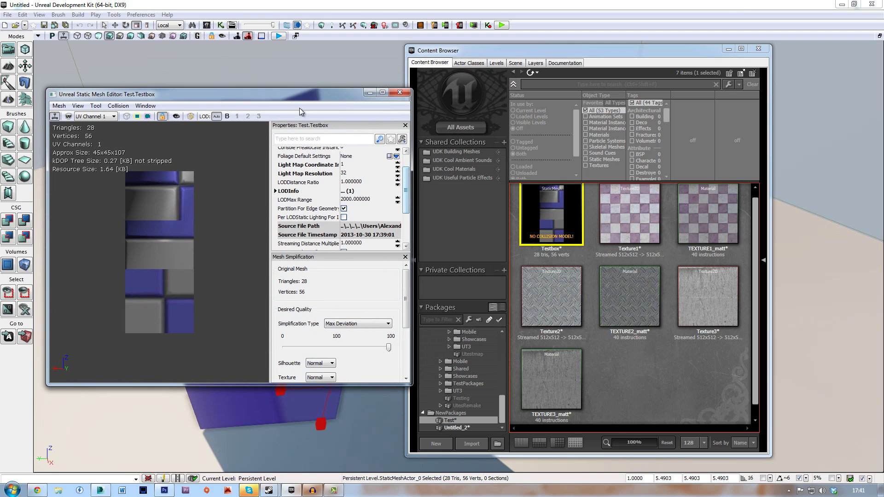
drag(291, 98, 282, 69)
drag(401, 355, 523, 463)
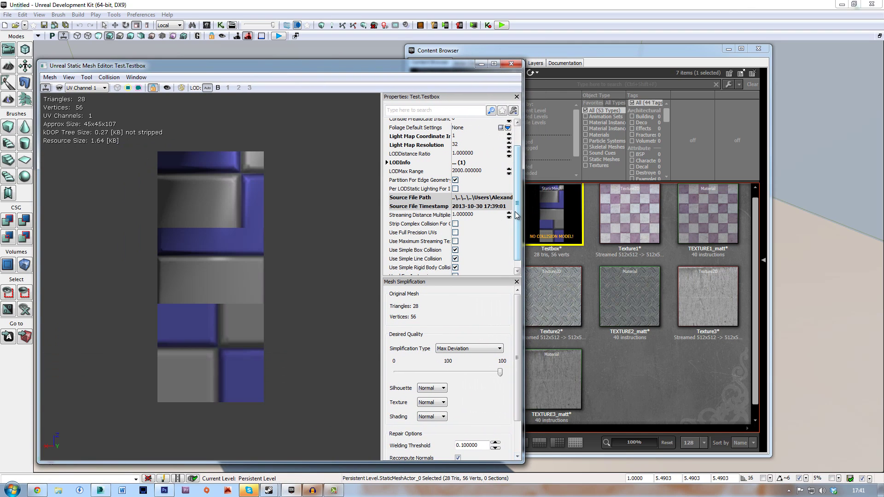
scroll(430, 223, up, 1)
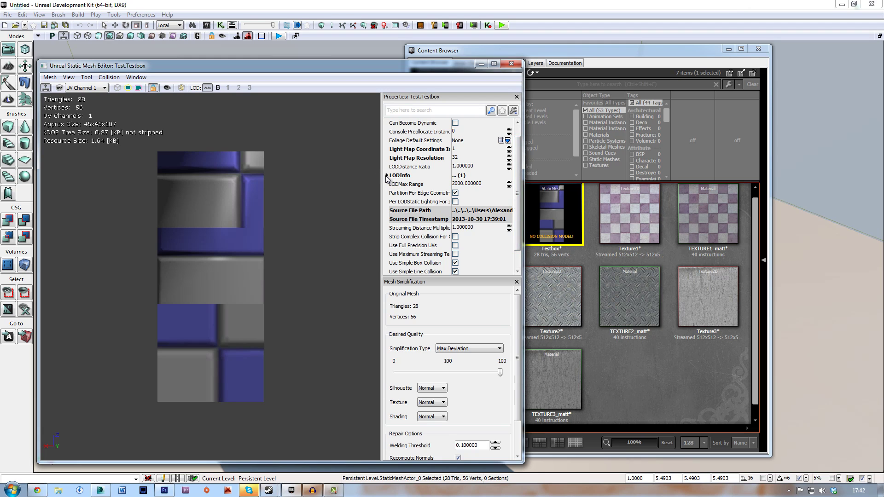
Expand LODInfo > [0] to show Elements [0], [1] and [2], each material still None.
click(387, 176)
click(395, 184)
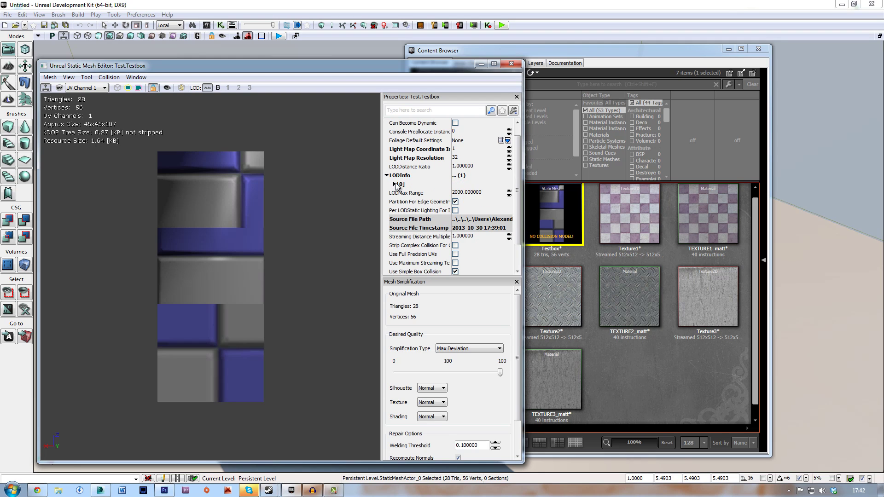
click(394, 184)
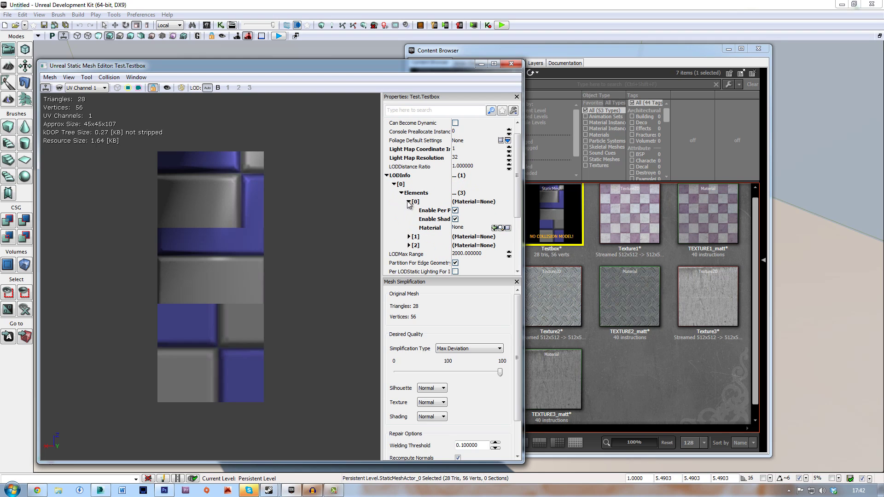
click(408, 236)
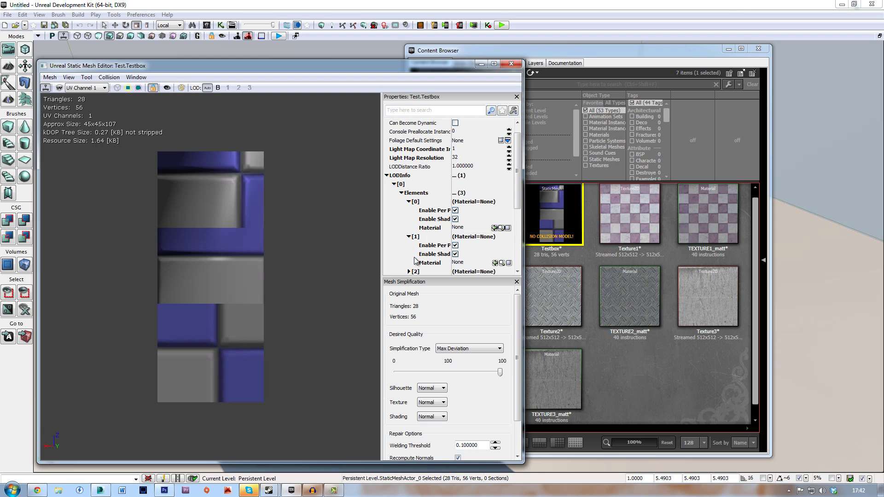
scroll(416, 261, down, 2)
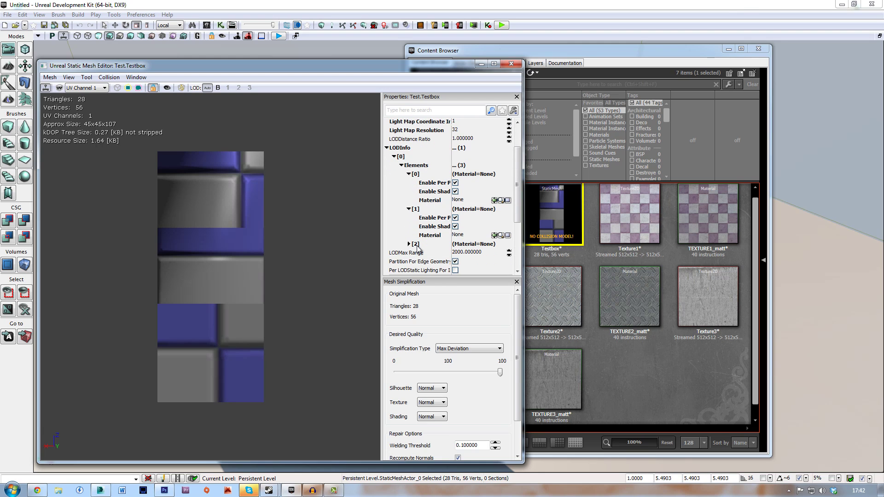
click(409, 244)
scroll(411, 244, down, 1)
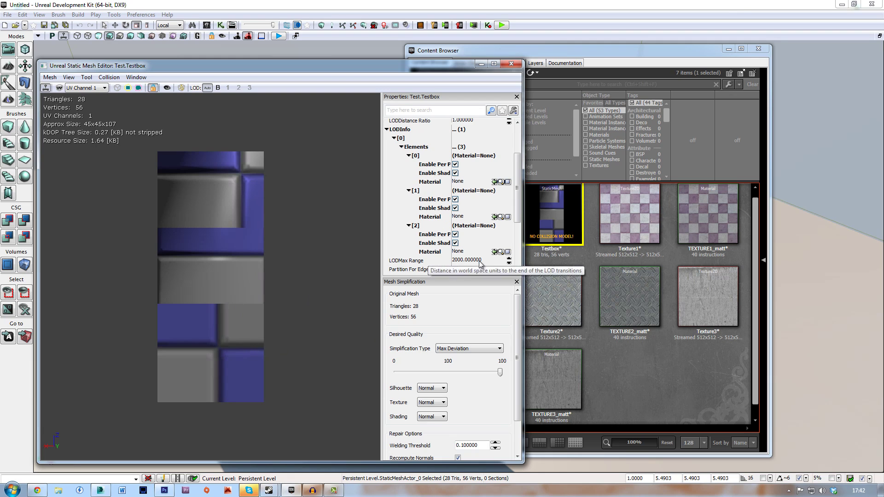
Assign the TEXTURE2_matt material to the mesh's second element.
click(622, 289)
click(629, 214)
scroll(647, 360, up, 1)
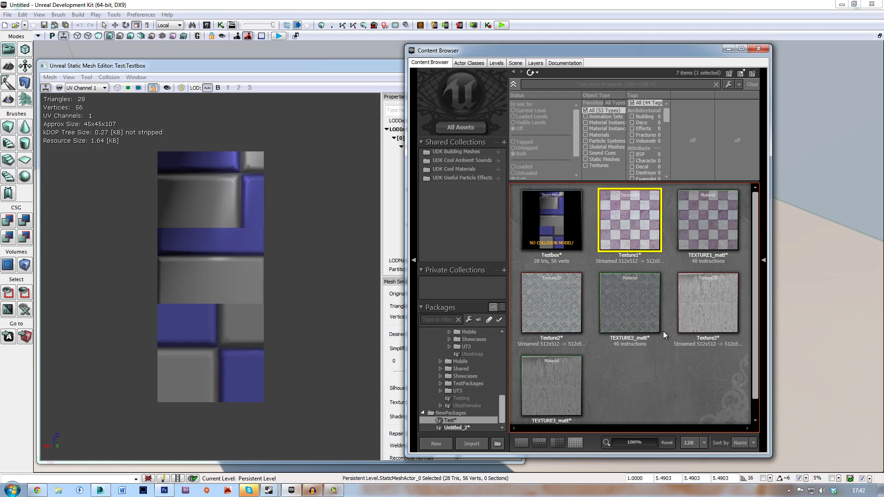
drag(376, 70, 351, 67)
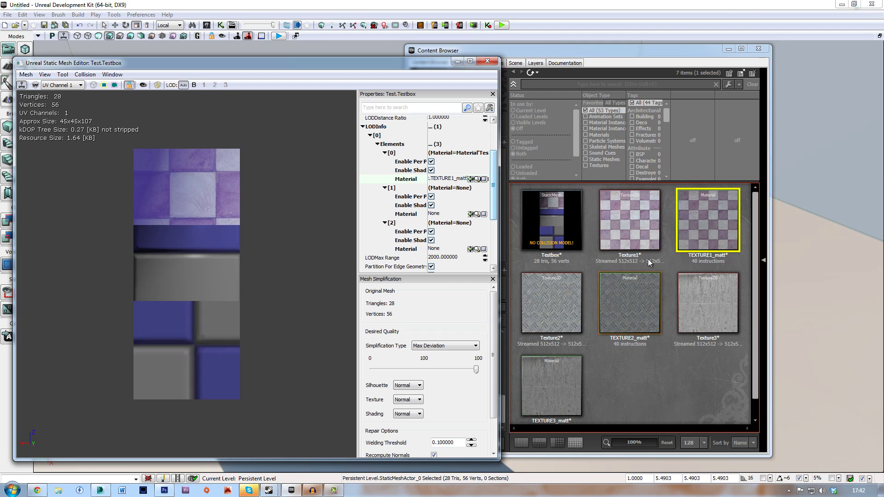
click(643, 316)
click(374, 81)
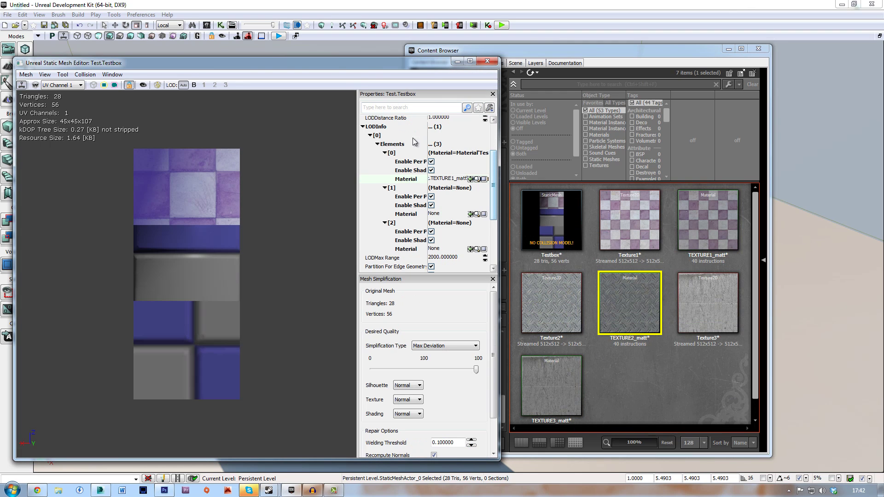
click(470, 214)
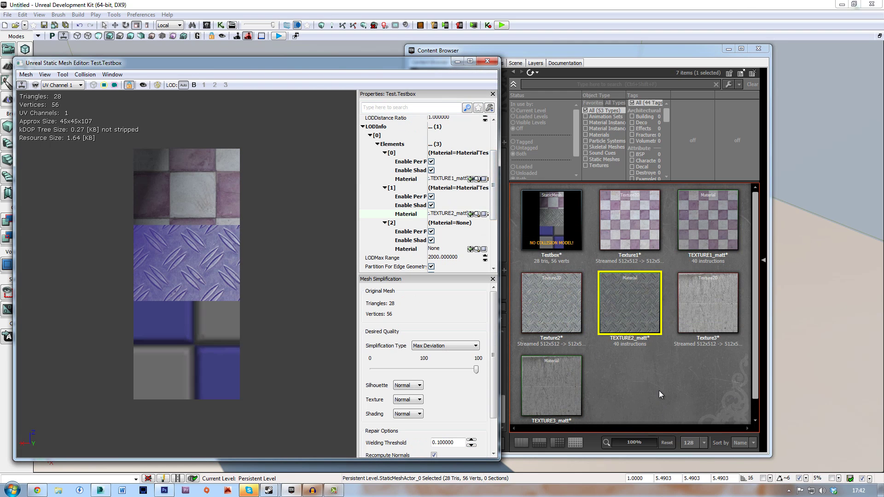
Assign TEXTURE3_matt to Element [2] and close the Static Mesh Editor.
click(634, 385)
click(548, 390)
click(402, 108)
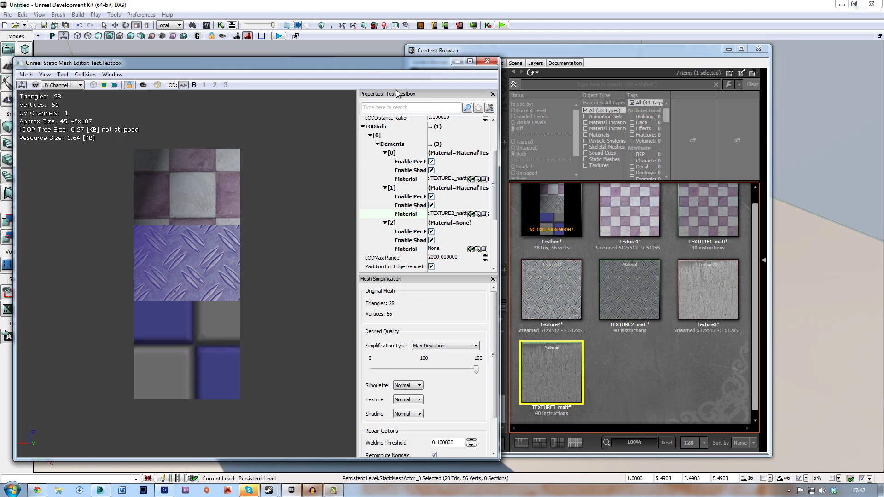
click(470, 249)
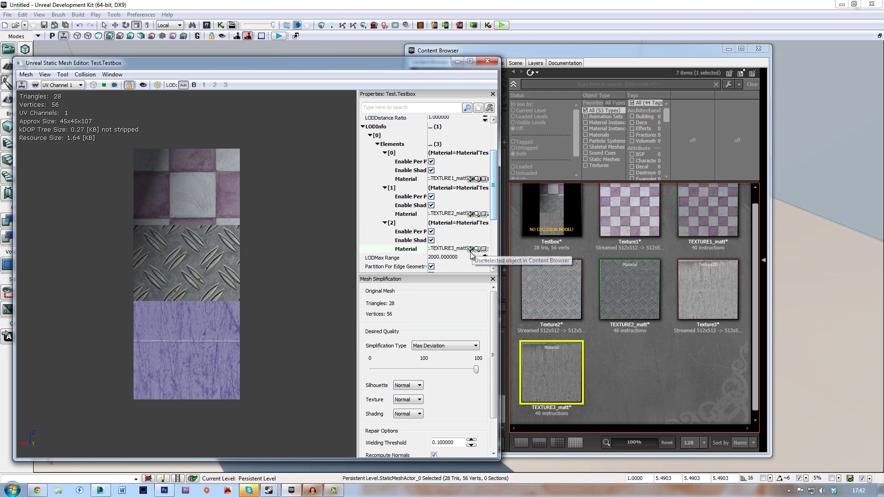
click(485, 60)
Start Play from Here in the viewport and walk toward the textured box.
click(728, 49)
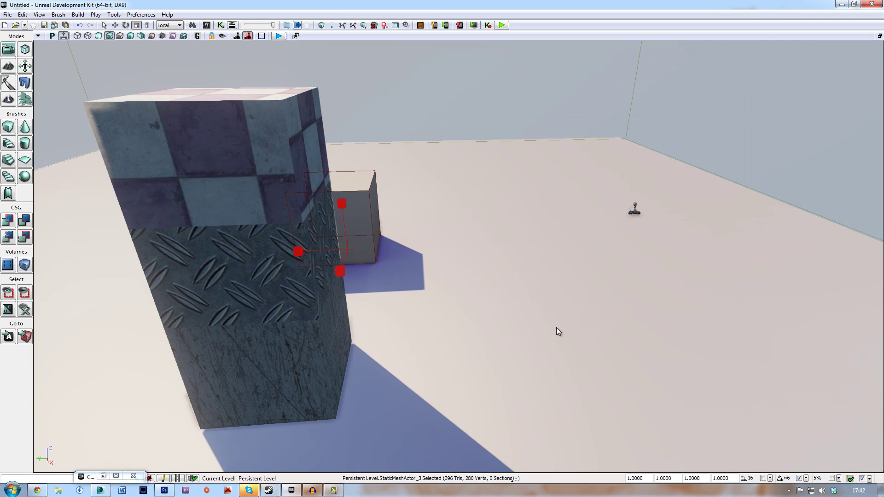
right_click(557, 330)
click(585, 477)
key(w)
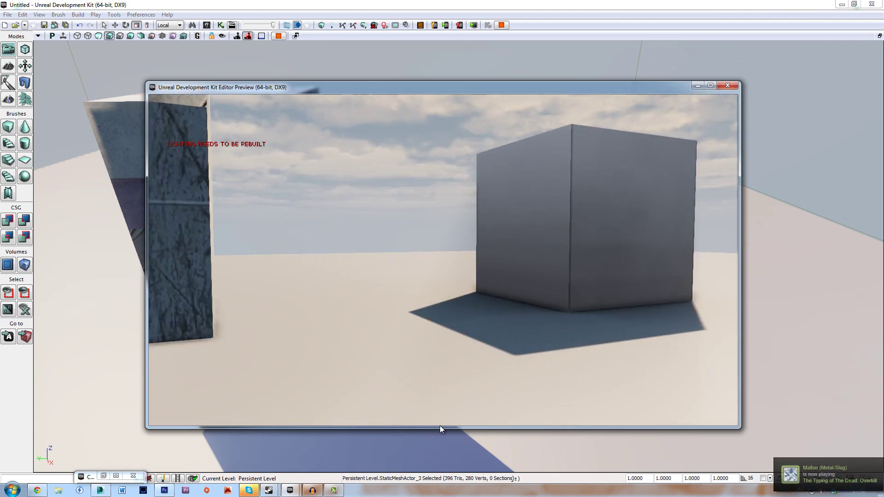
key(w)
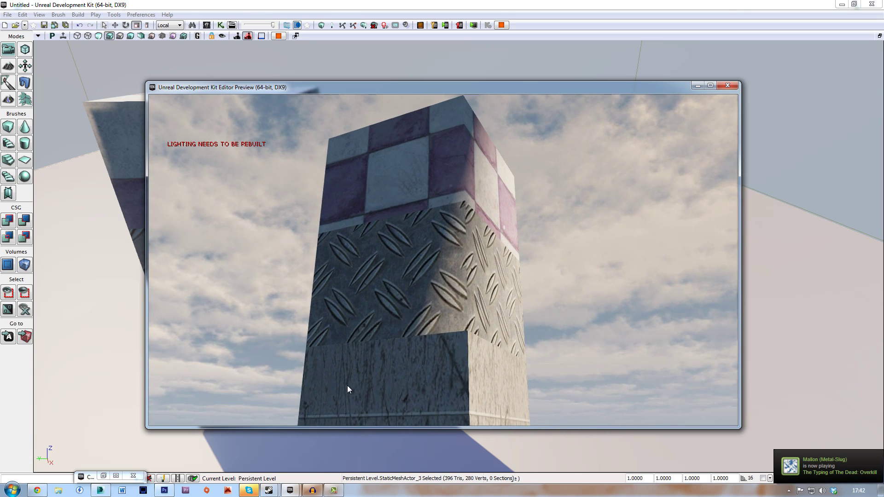
Circle the box to inspect the diamond-plate side and lower scratched-metal block.
key(d)
key(w)
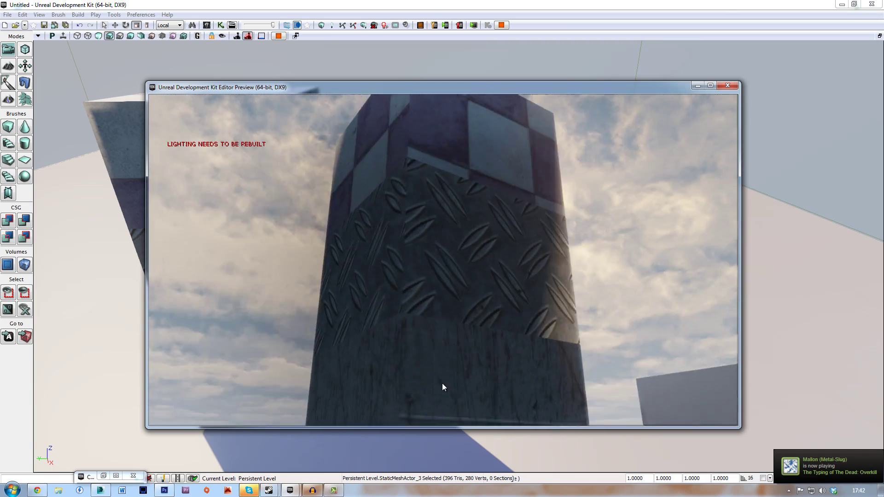
key(d)
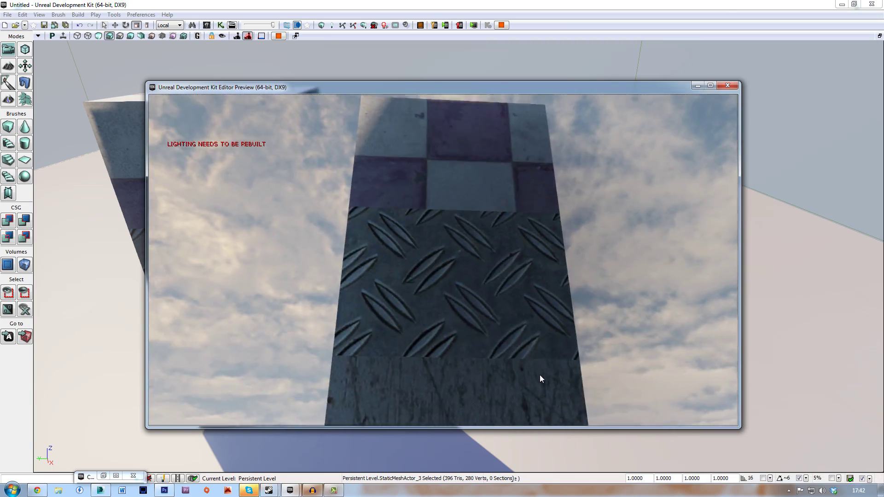
key(d)
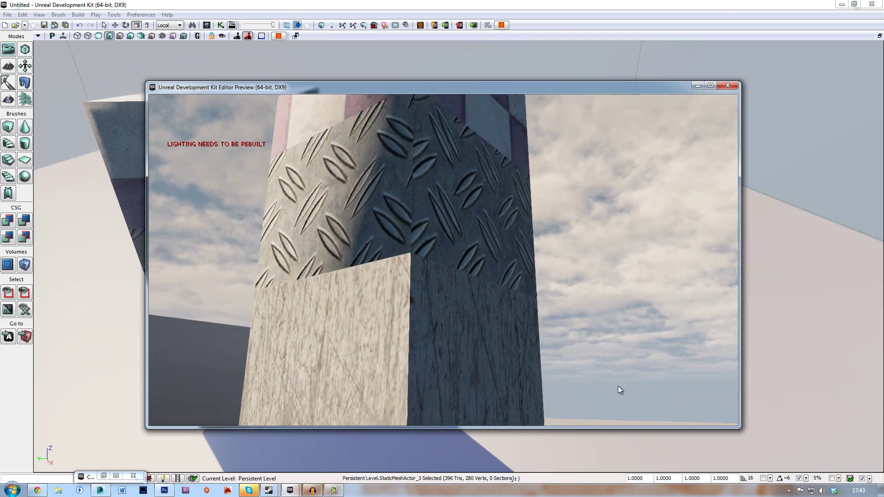
key(d)
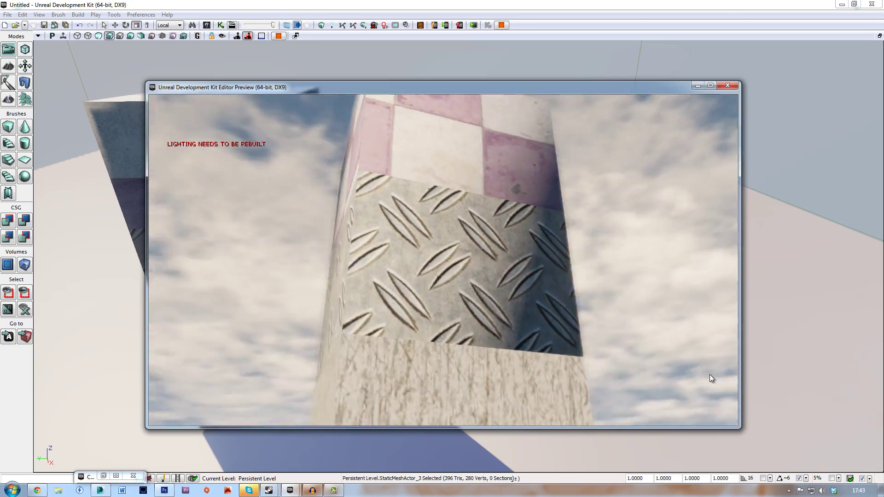
key(d)
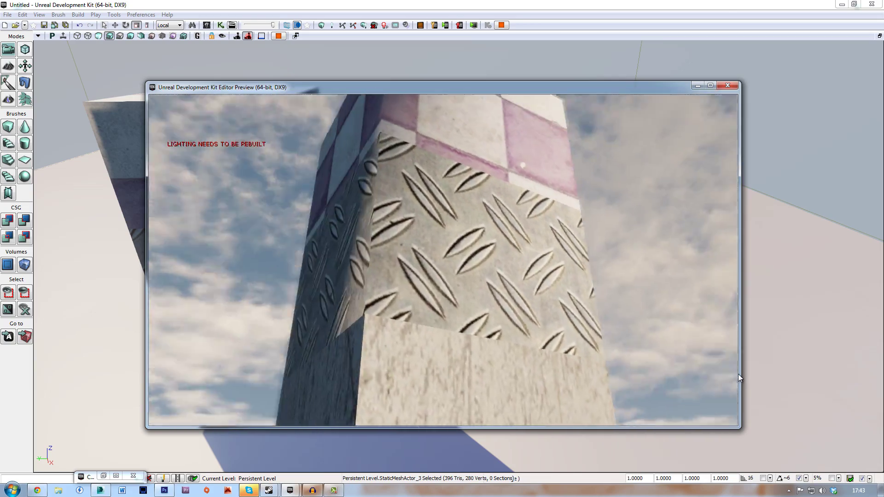
key(d)
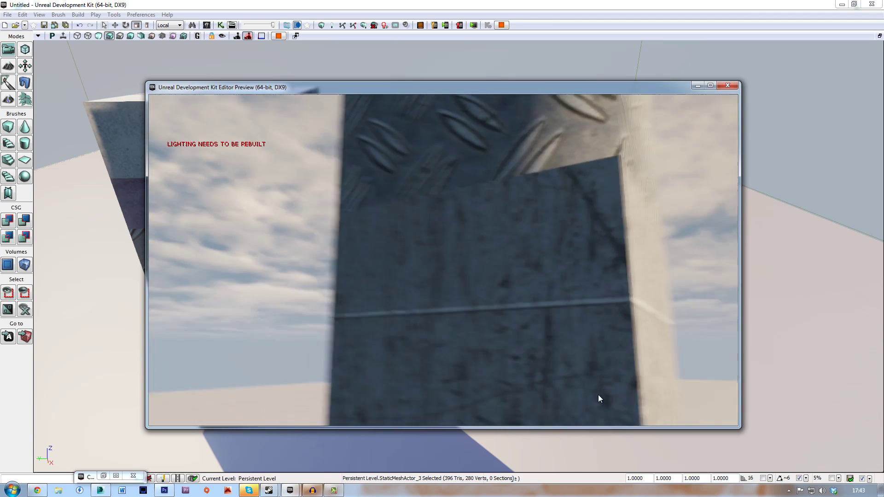
key(s)
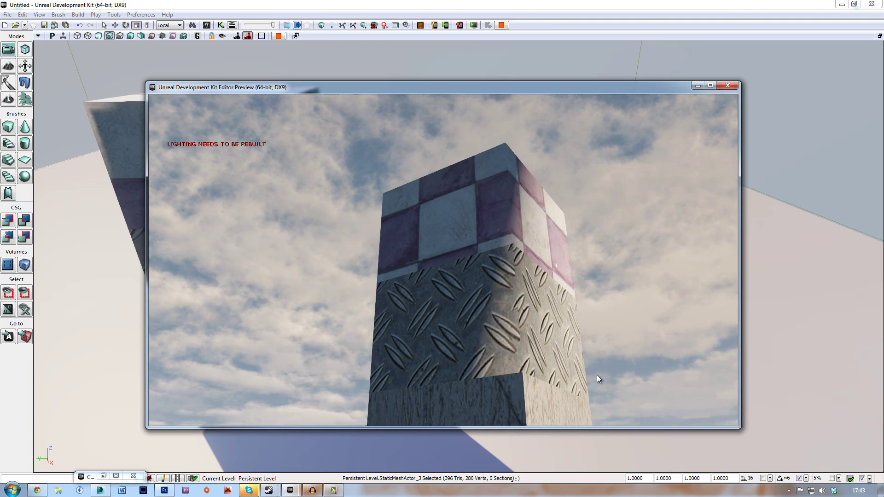
key(w)
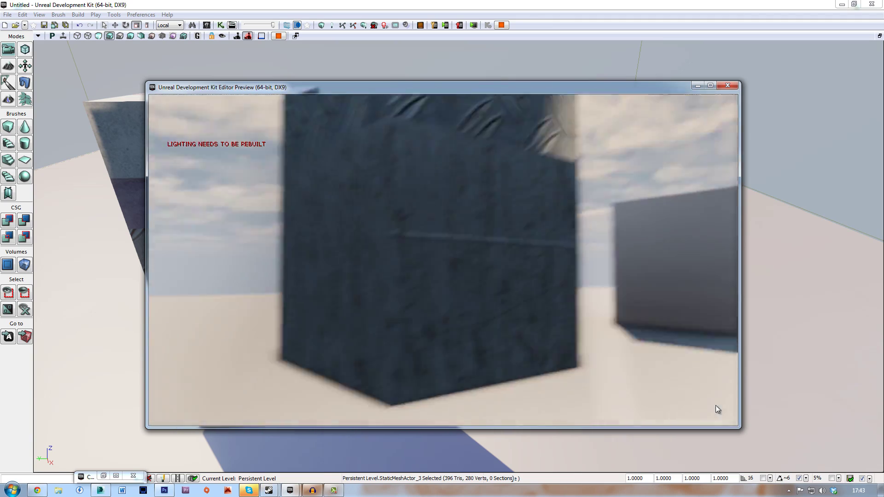
Look up at the diamond-plate section and swing around the tower's corner.
key(Page_Up)
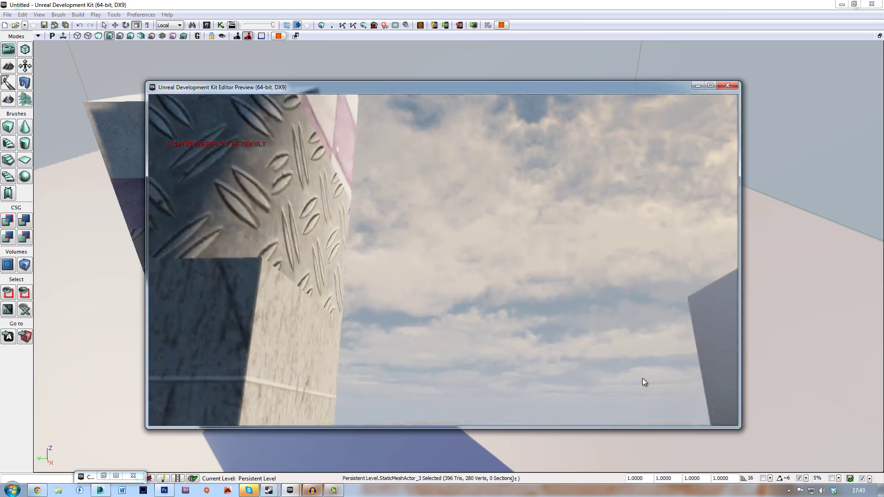
key(Left)
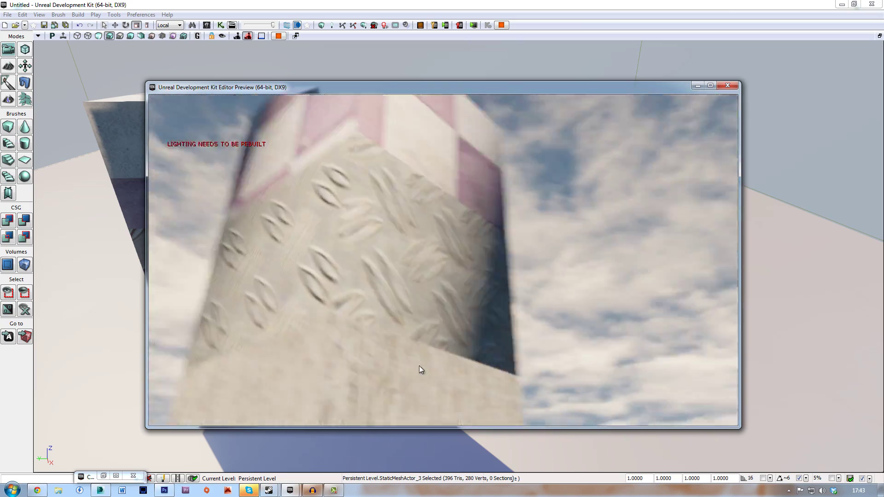
key(Page_Down)
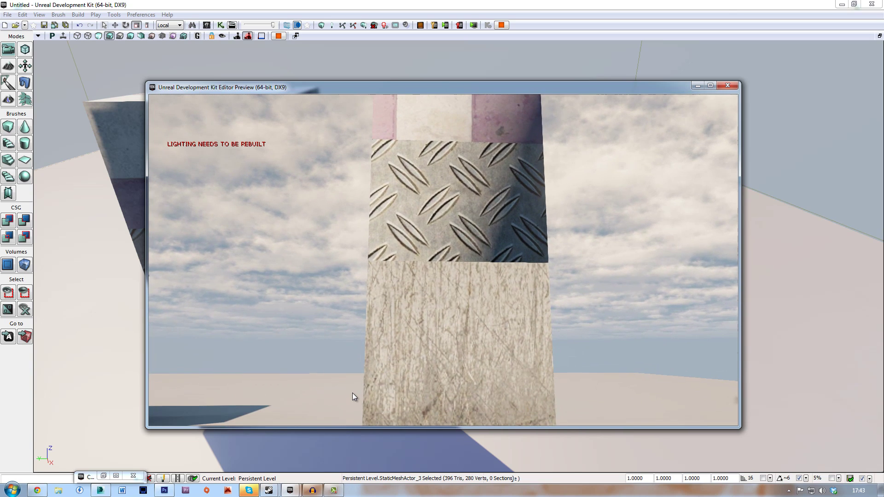
key(Down)
key(Right)
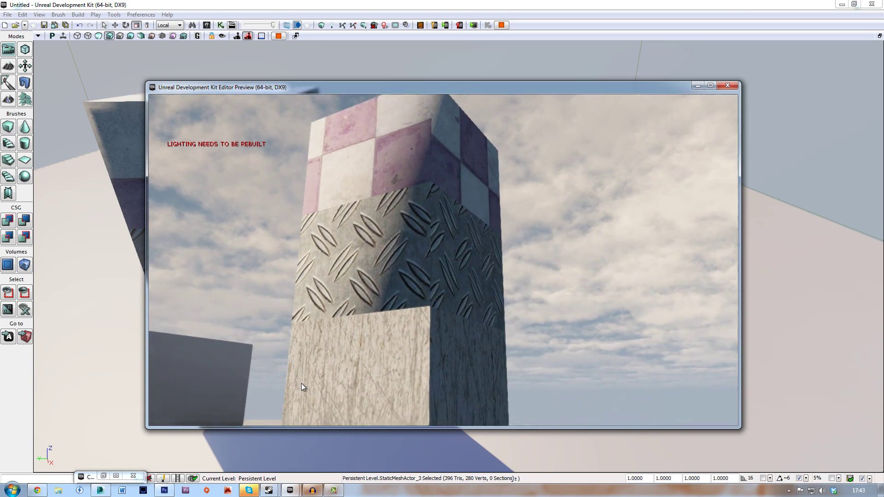
key(Left)
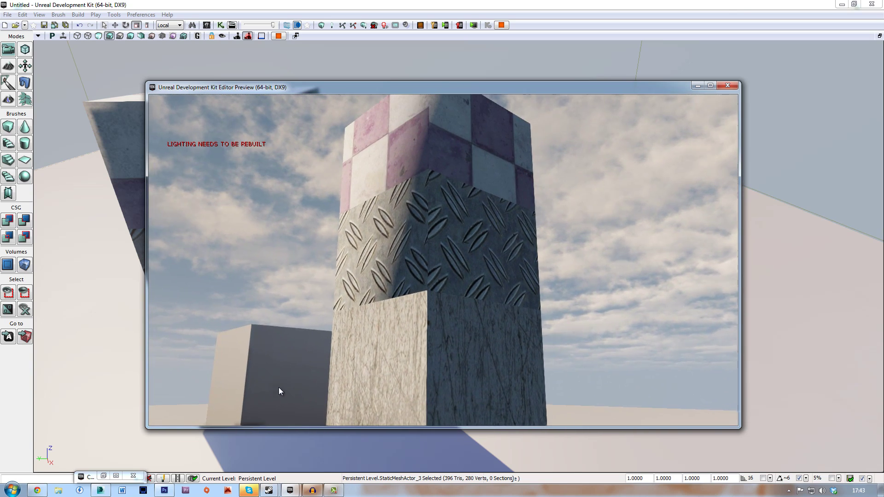
key(Up)
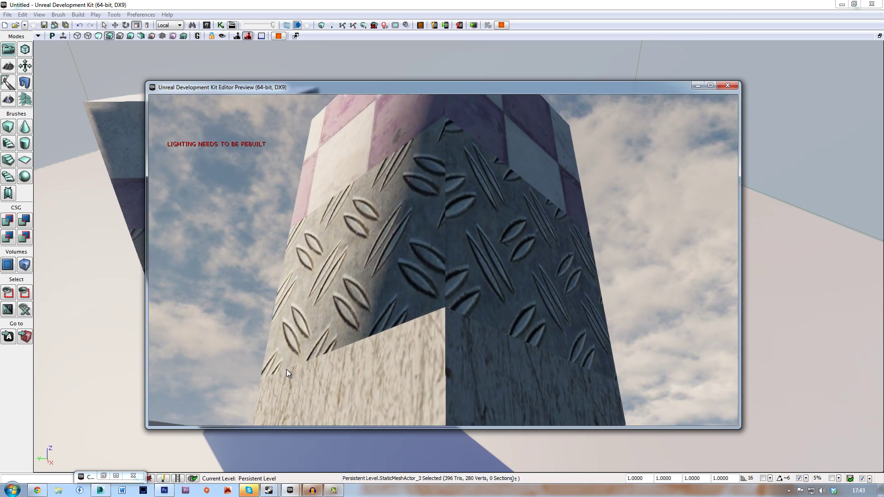
Back away and re-approach, looking up at the top and down at the scratched block.
key(Down)
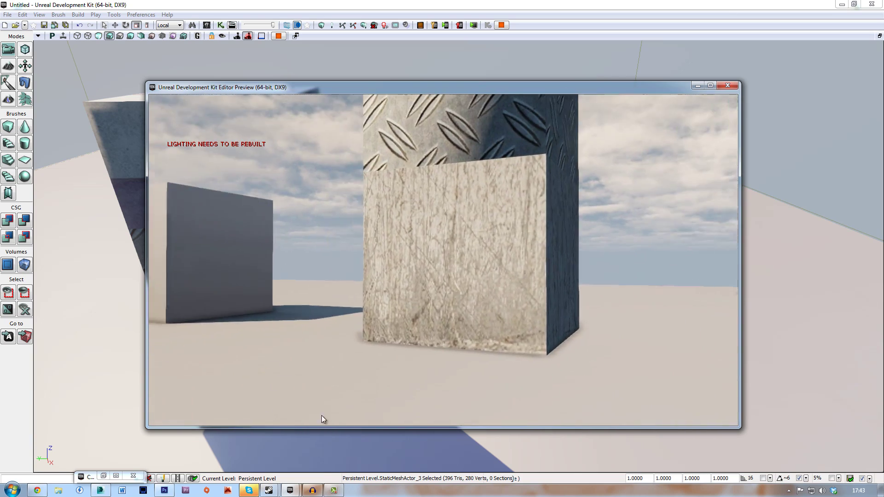
key(Up)
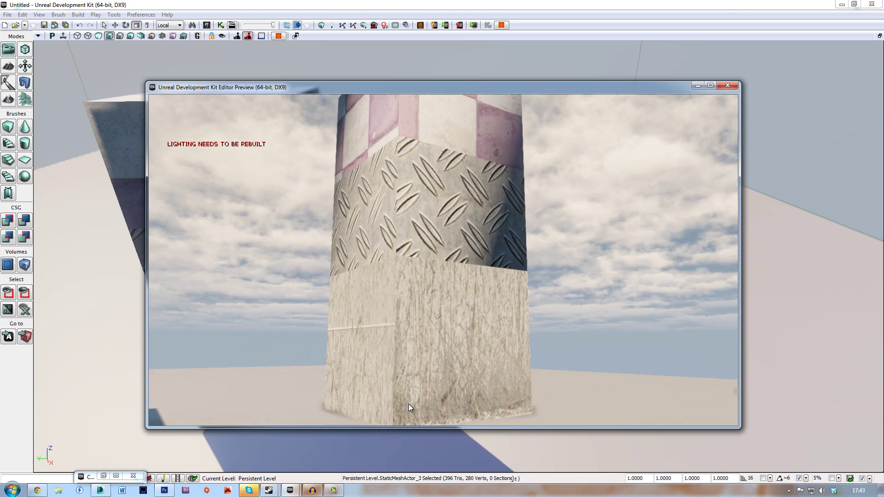
key(Right)
key(Left)
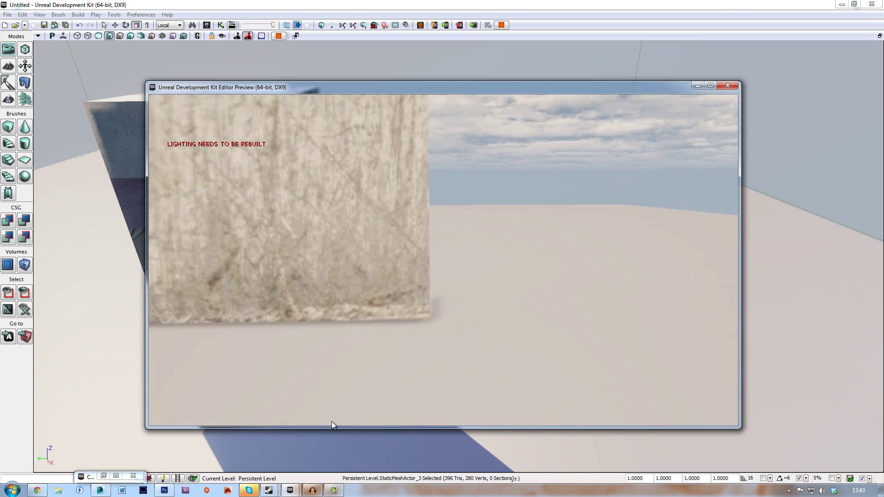
key(Left)
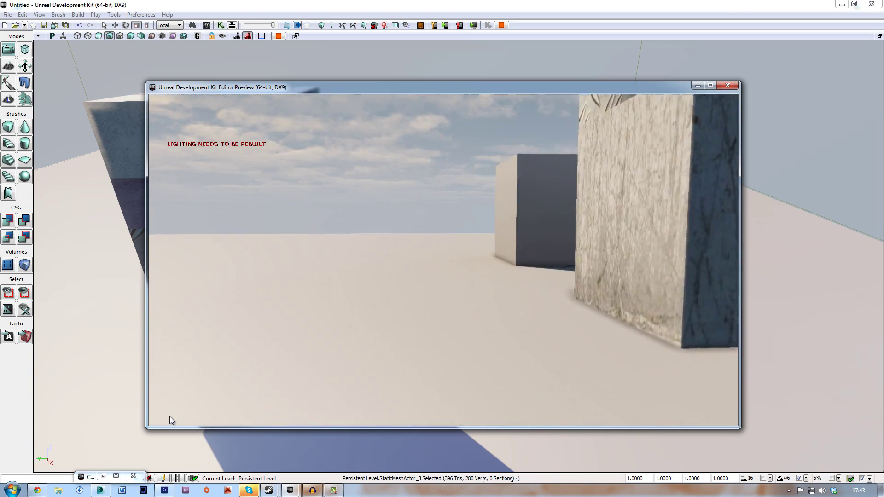
key(Right)
key(Up)
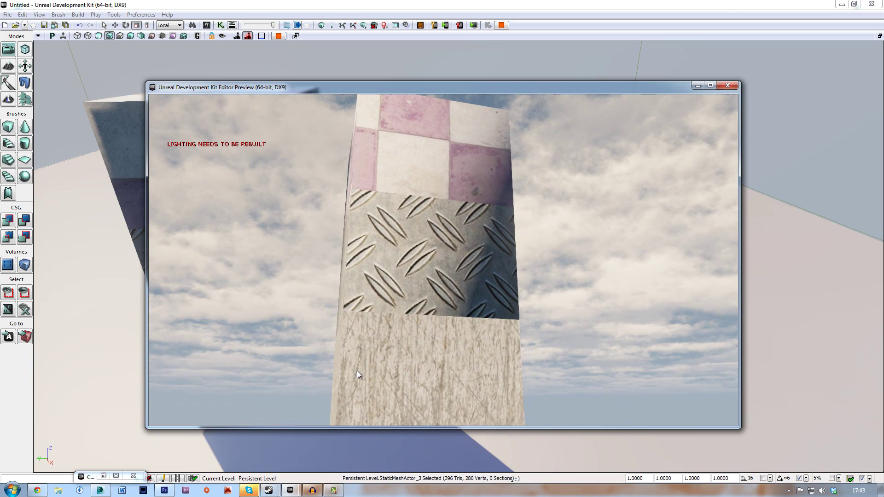
key(Right)
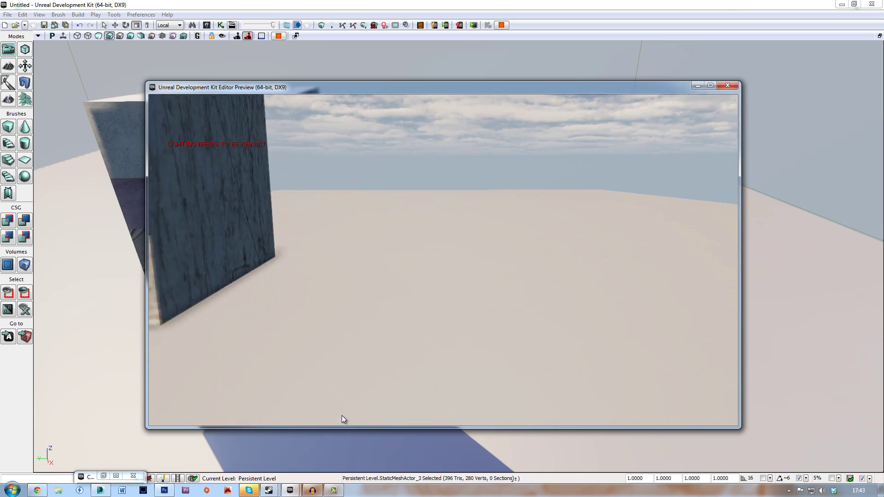
key(Left)
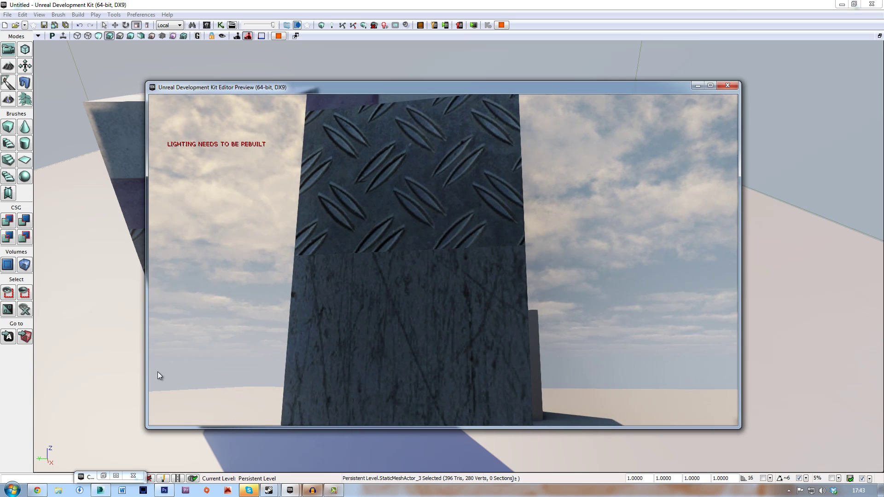